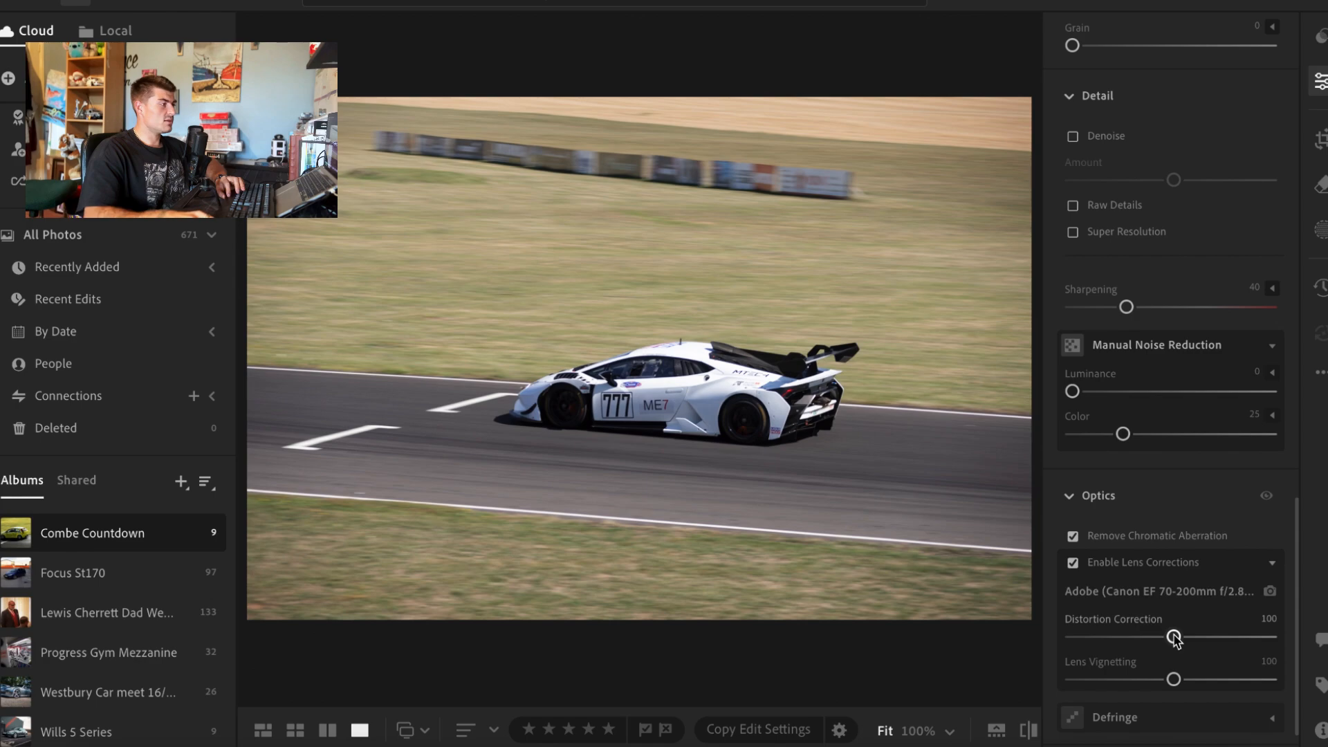
Set the lens profile's Distortion Correction and Lens Vignetting amounts to 0.
drag(1189, 638, 892, 661)
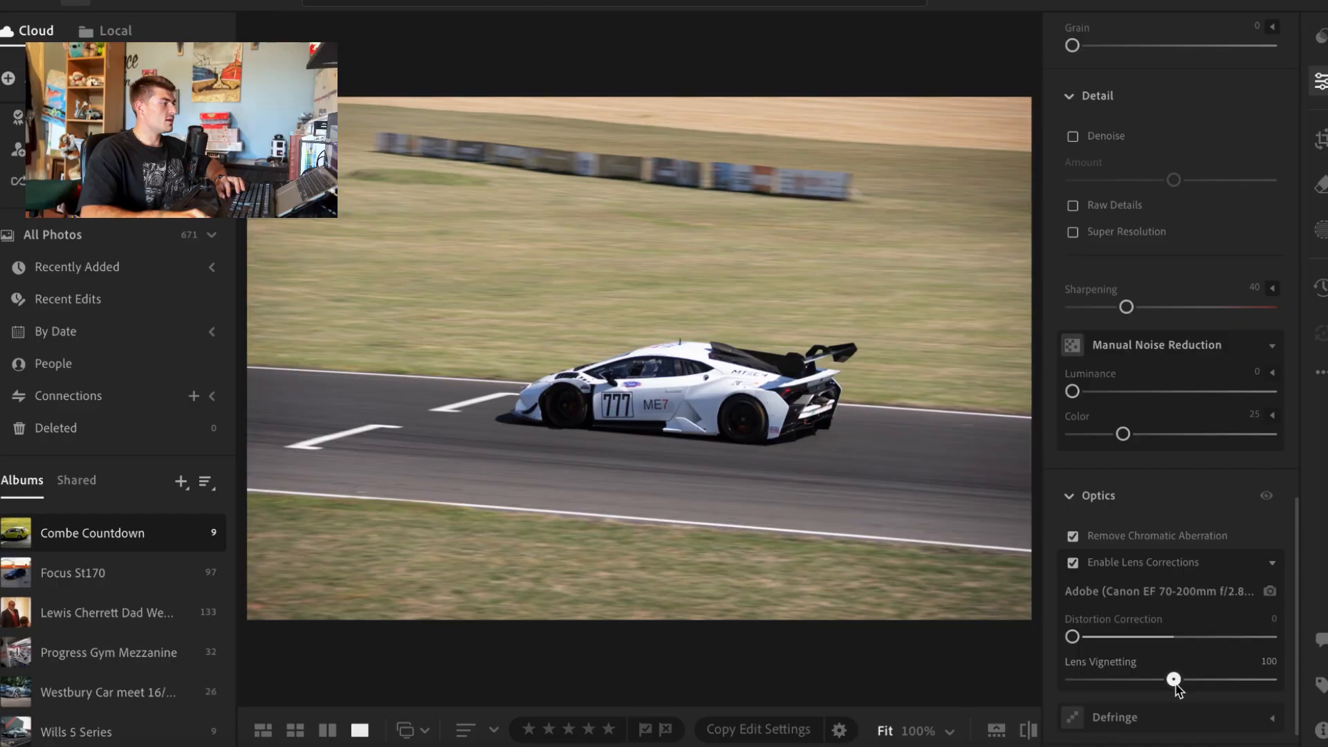
drag(1178, 692, 996, 692)
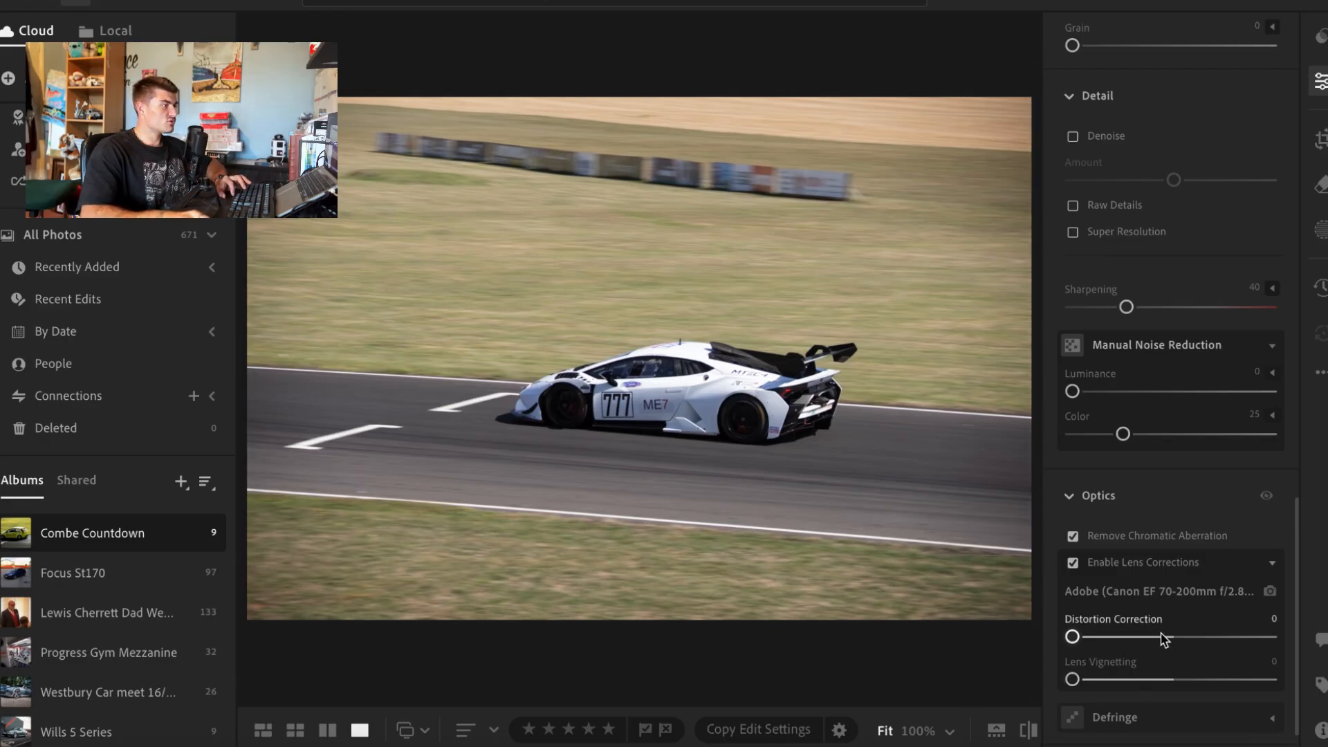
Create a Subject mask covering the white race car.
scroll(1162, 637, up, 10)
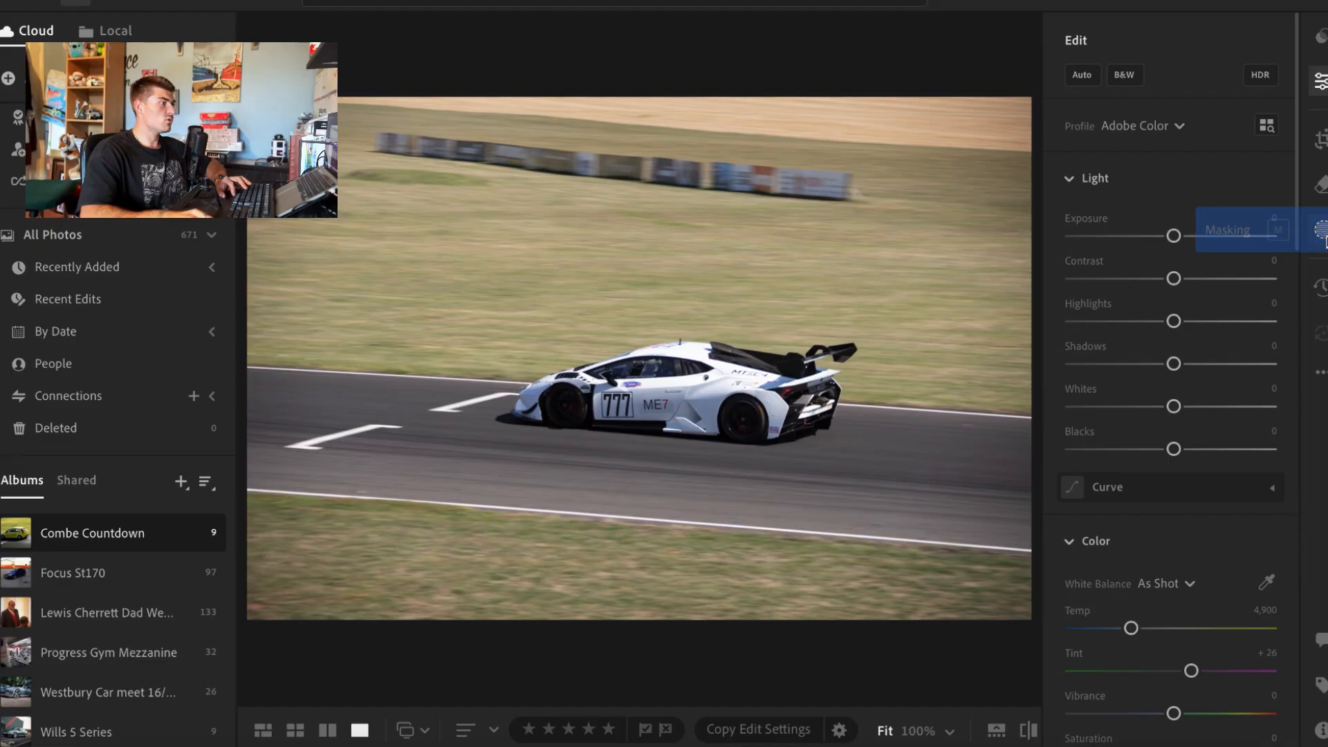
click(1322, 232)
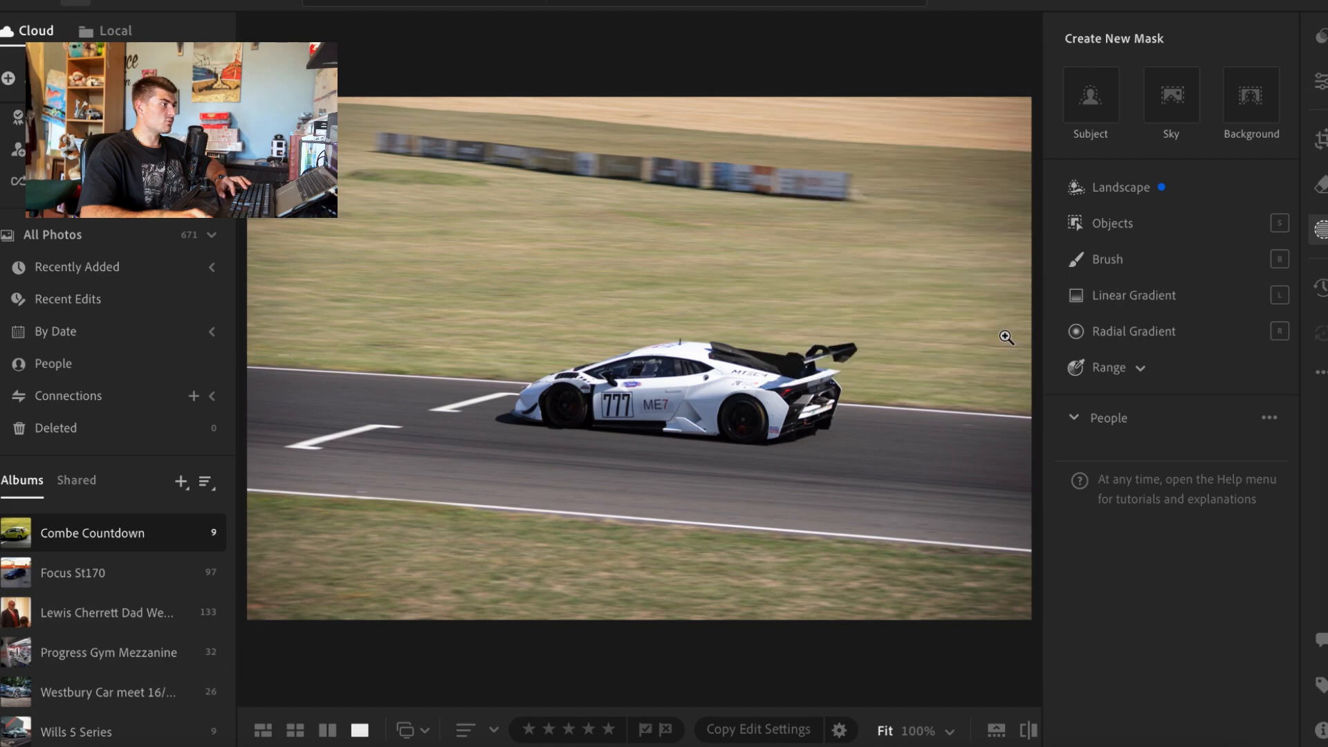
click(1098, 110)
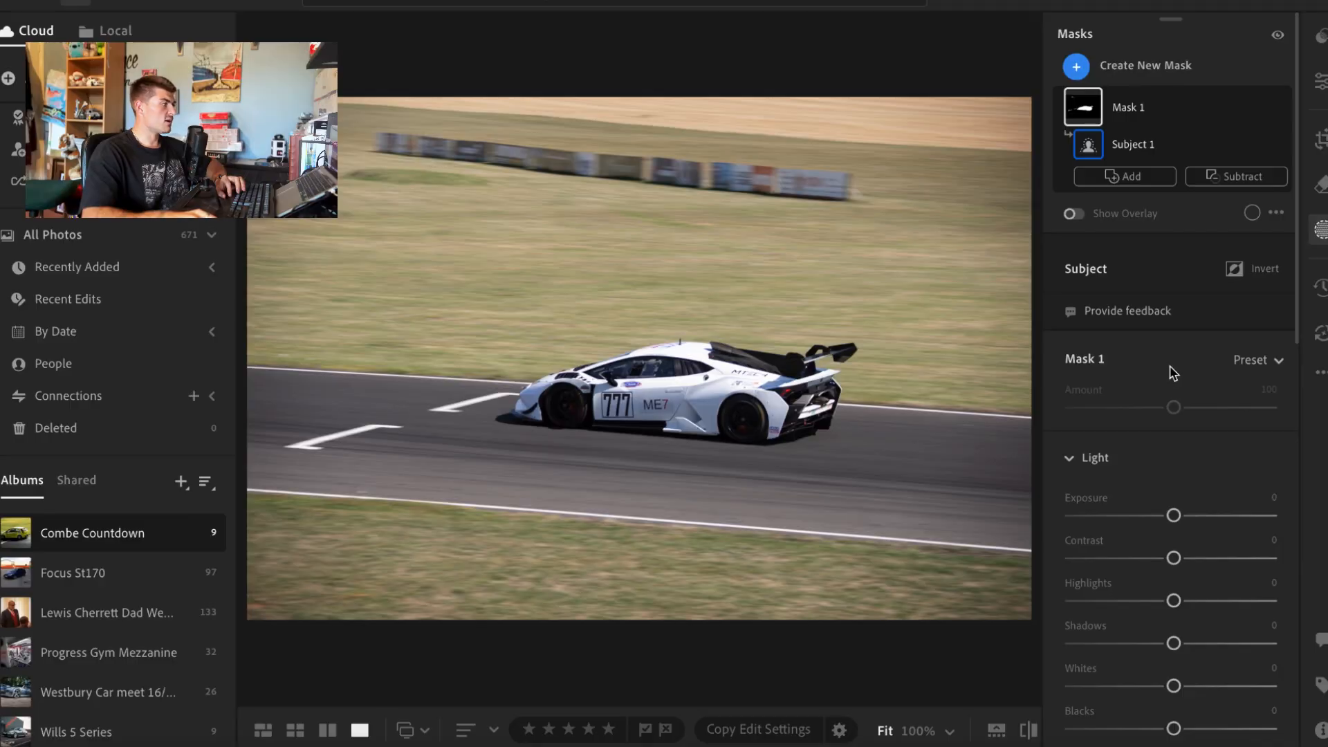
Set the car mask's Exposure to +0.28, Contrast to +15 and Highlights to -27.
mouse_move(415, 566)
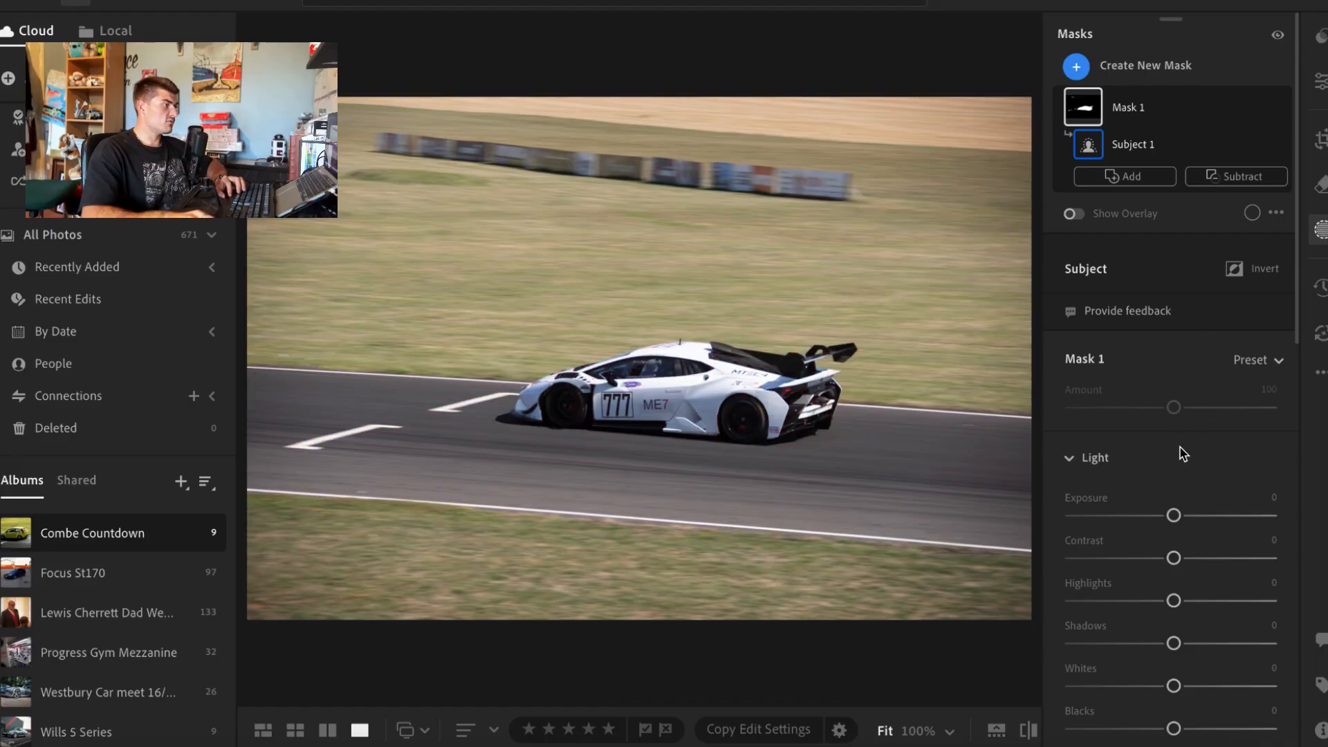
scroll(1133, 301, down, 3)
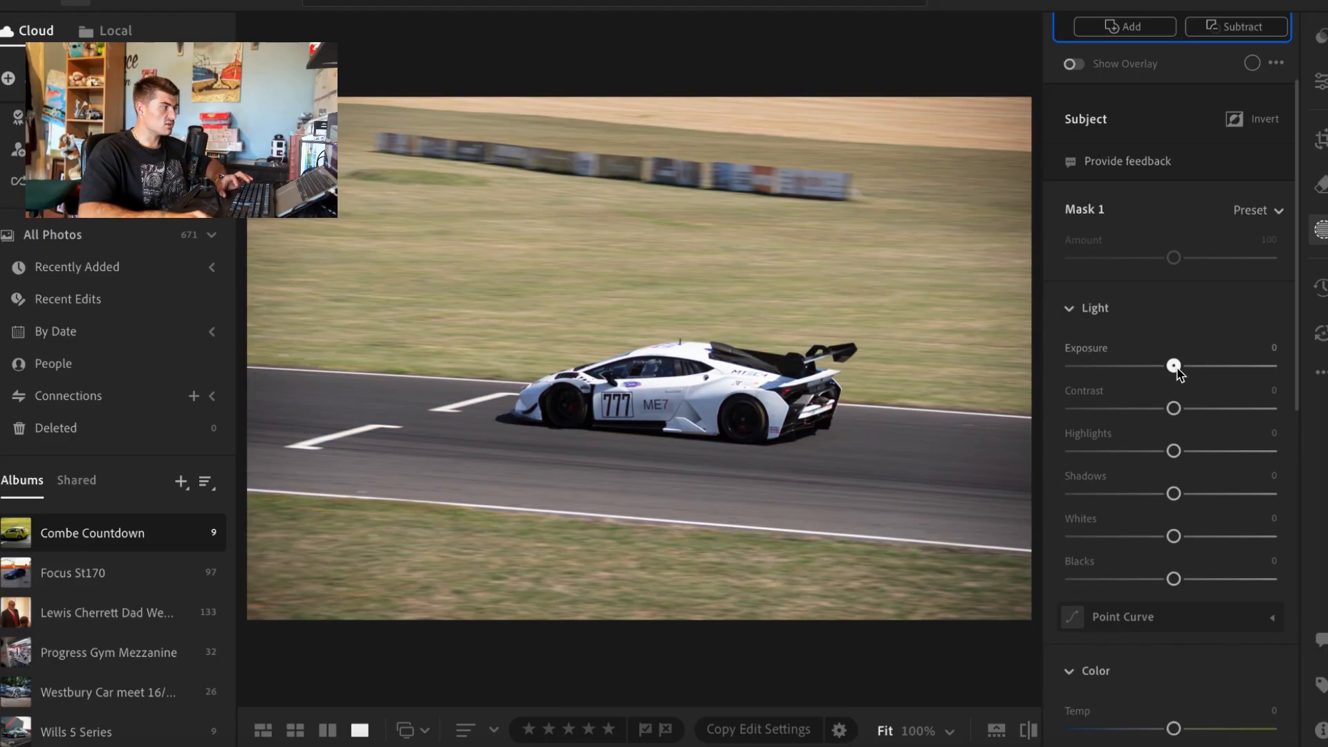
drag(1180, 373, 1179, 414)
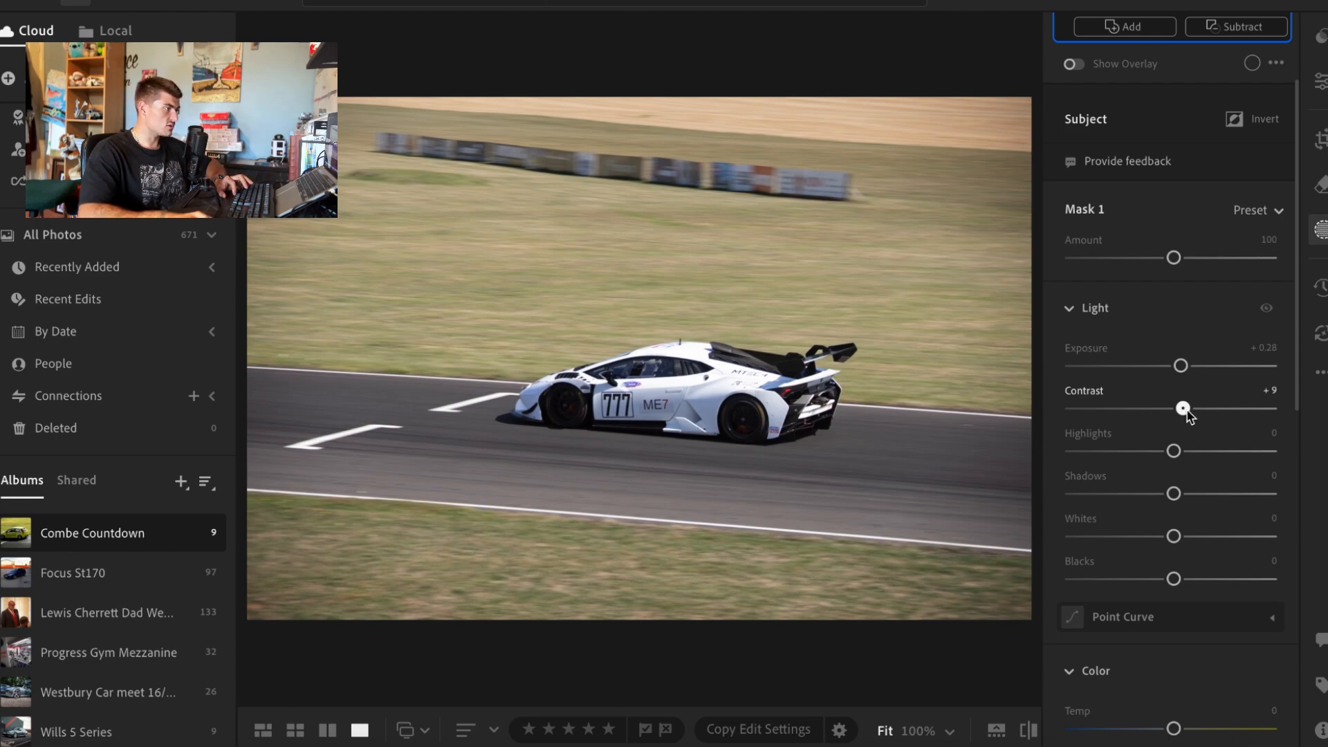
drag(1195, 413, 1147, 451)
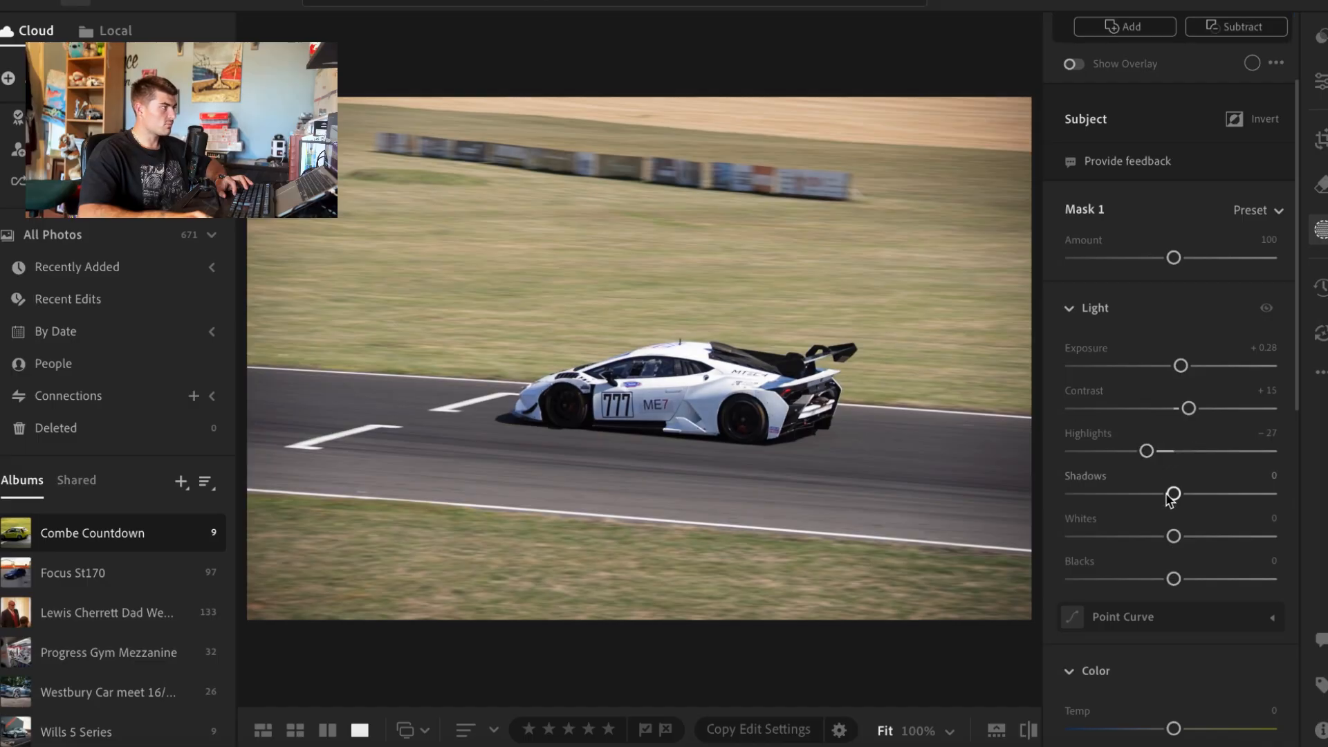
Set the car mask's Shadows to +31, Whites to +5 and Blacks to -3.
drag(1174, 494, 1177, 494)
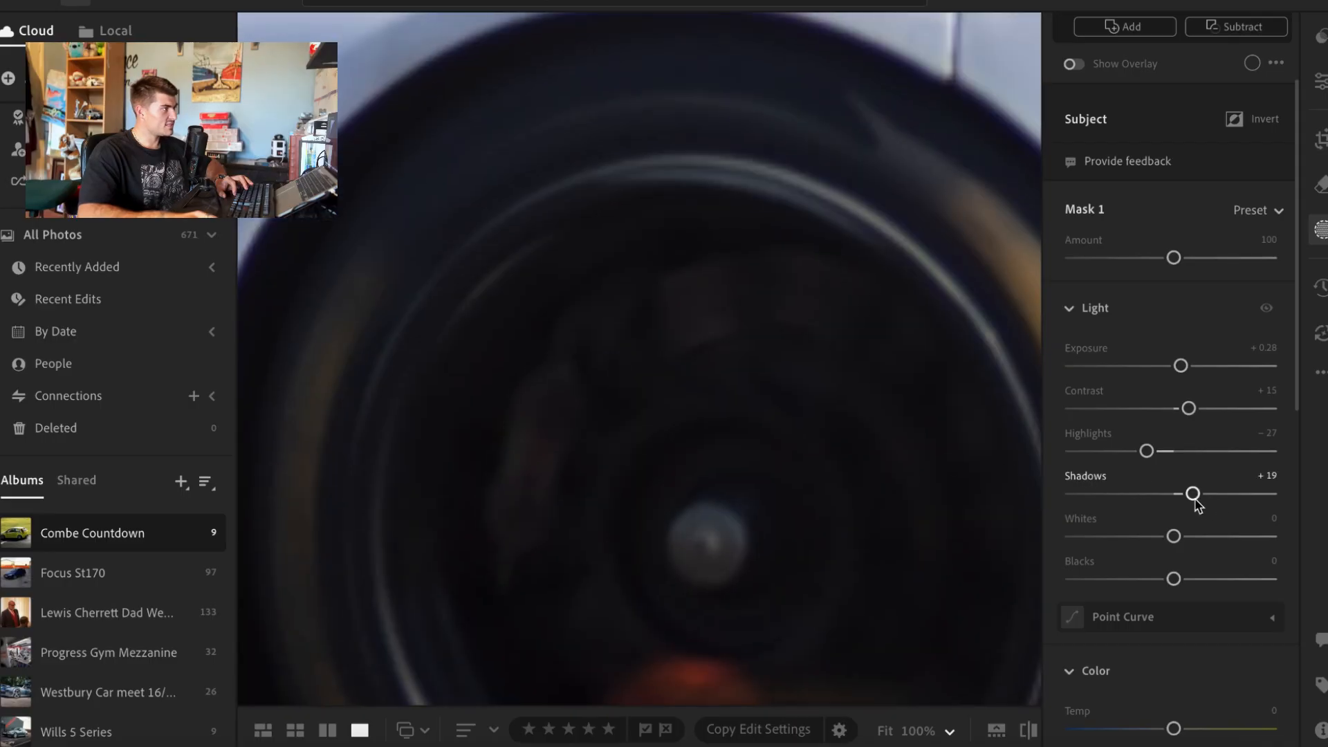
drag(1196, 499, 1206, 496)
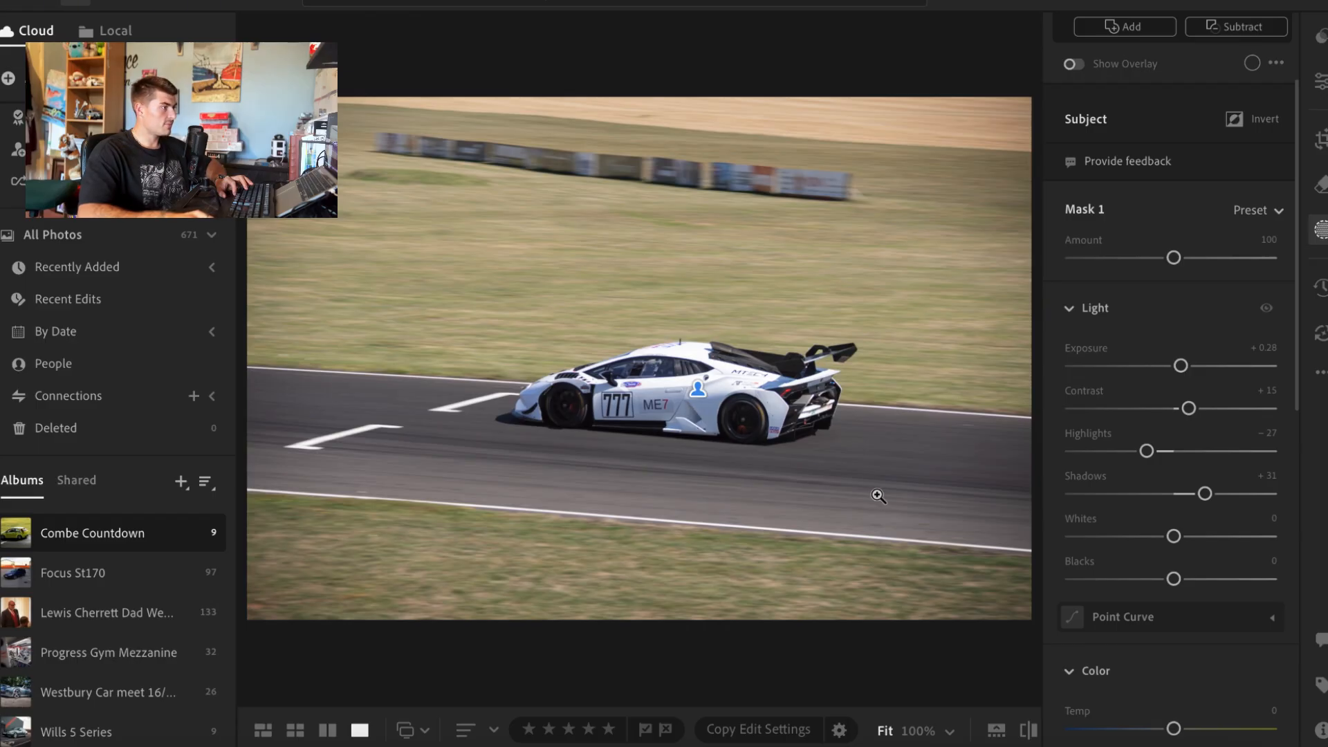
drag(1179, 548, 1157, 580)
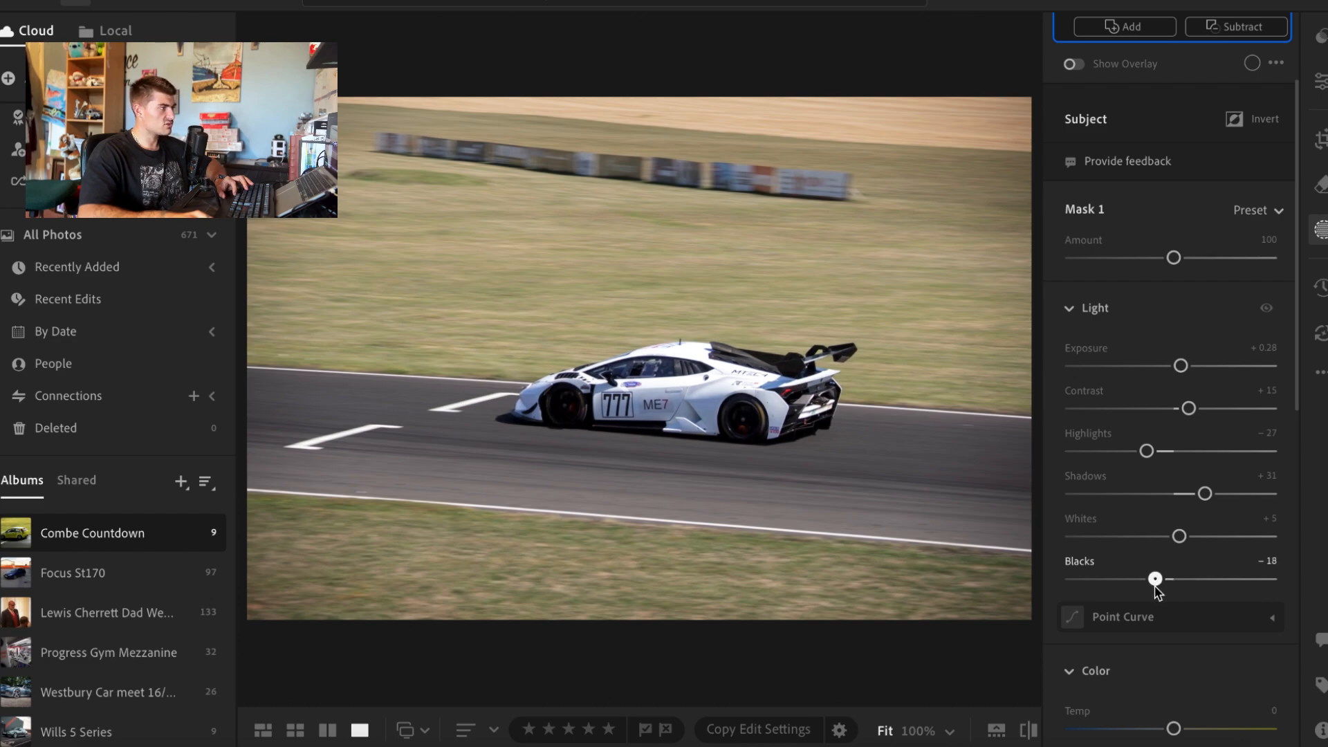
mouse_move(1157, 579)
mouse_down()
mouse_move(1142, 580)
mouse_move(1175, 580)
mouse_up()
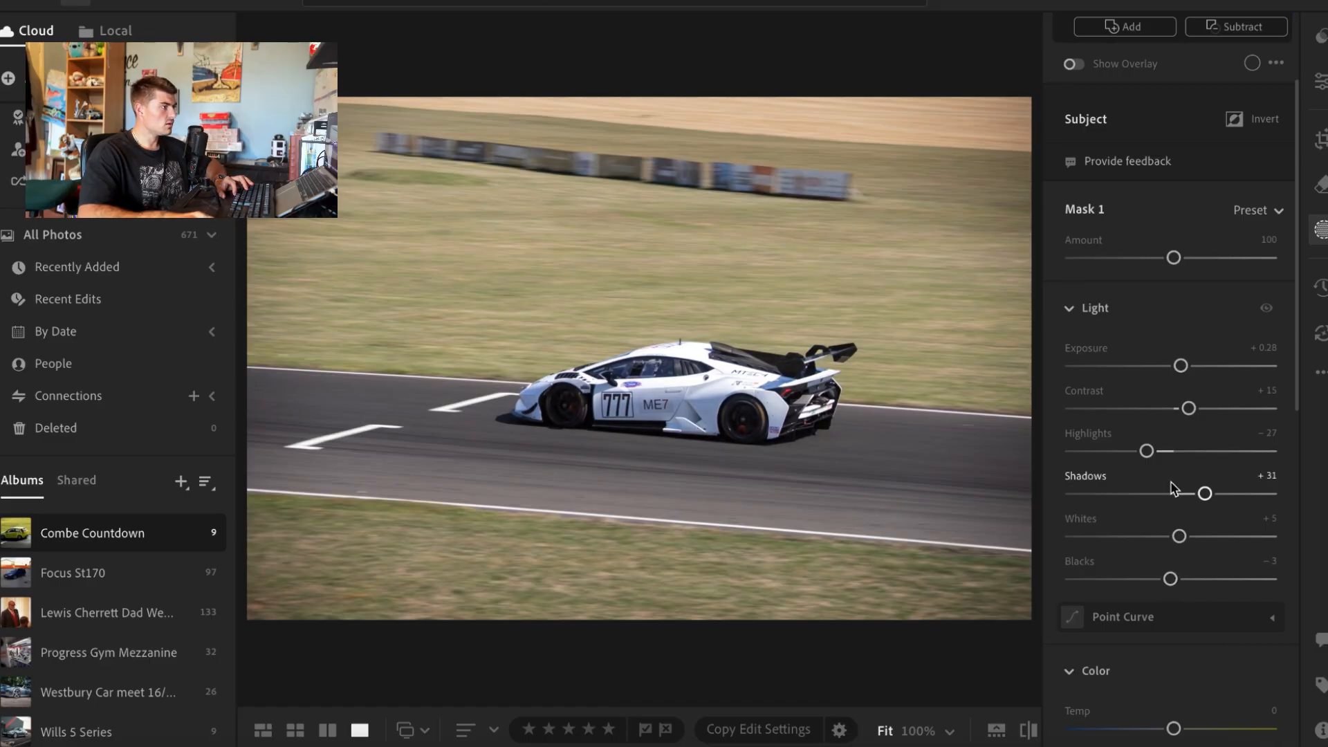
Set the car mask's Texture to +25 and Clarity to +68.
scroll(1173, 498, down, 8)
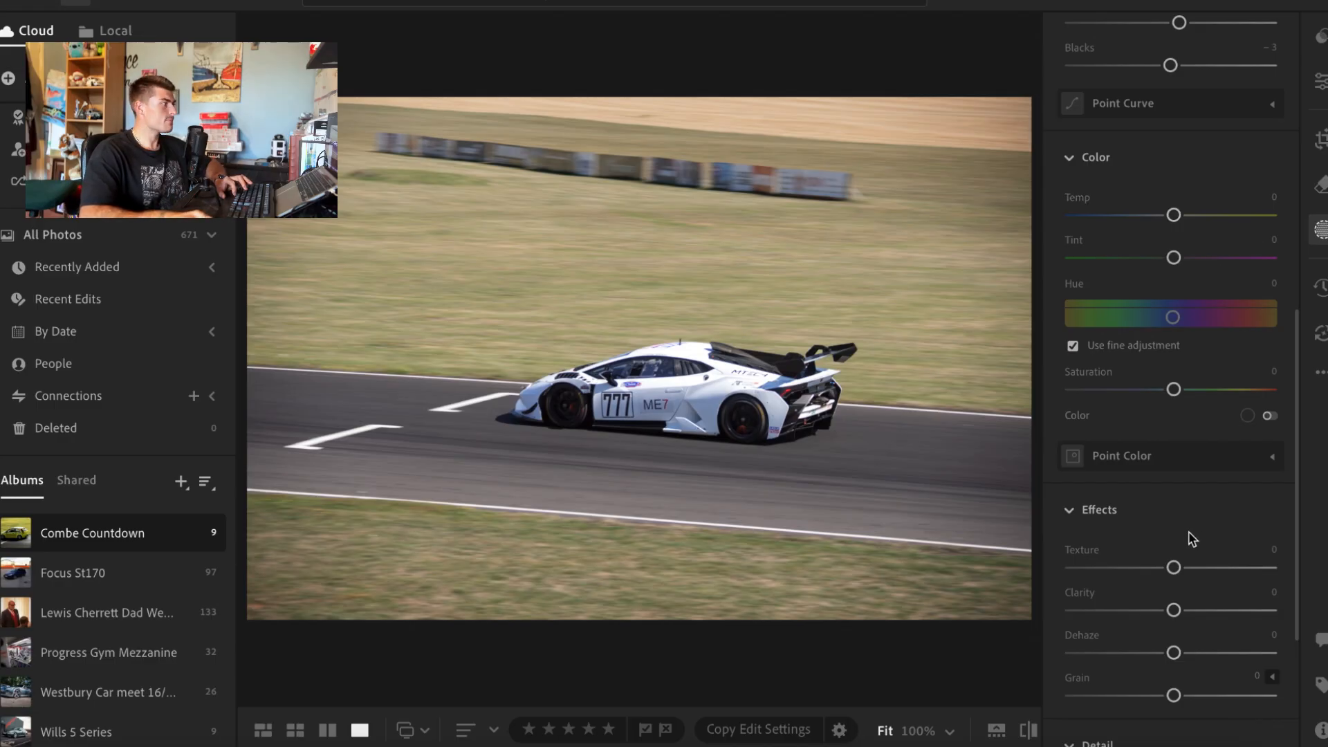
scroll(1187, 530, down, 3)
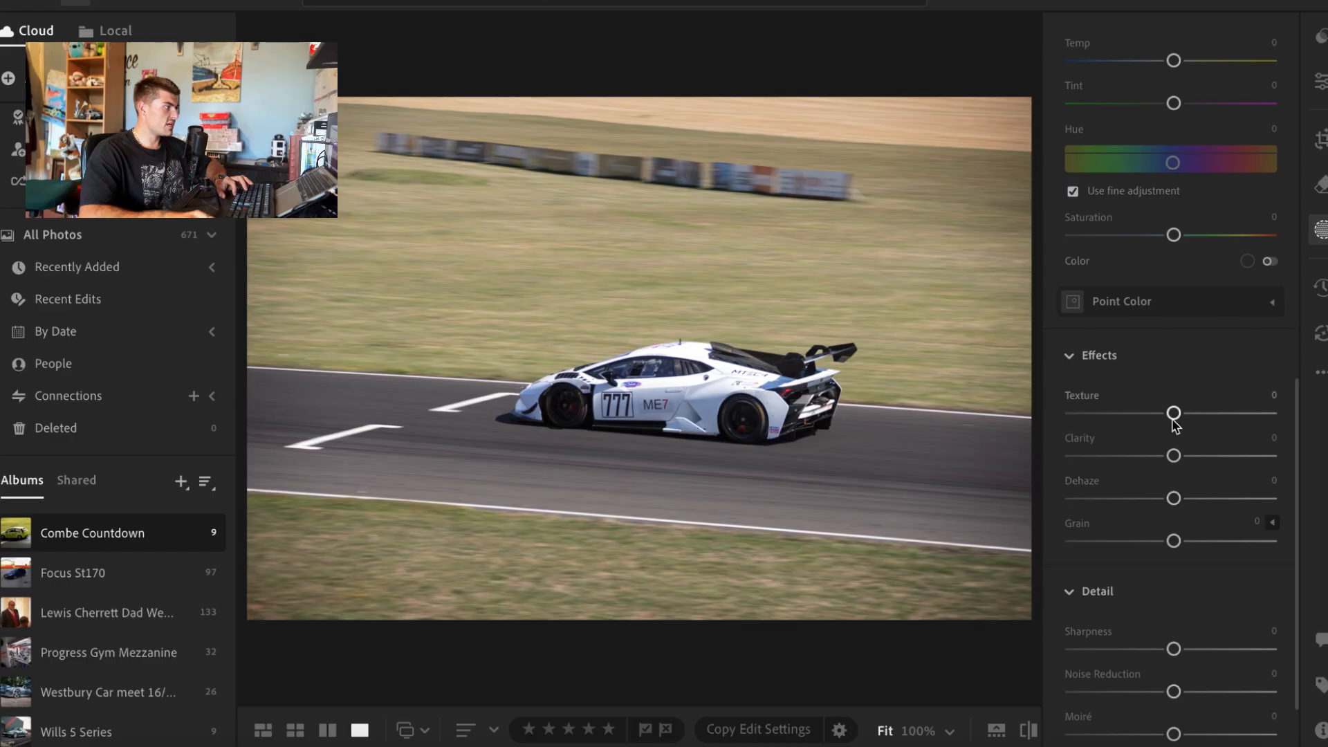
drag(1175, 421, 1202, 422)
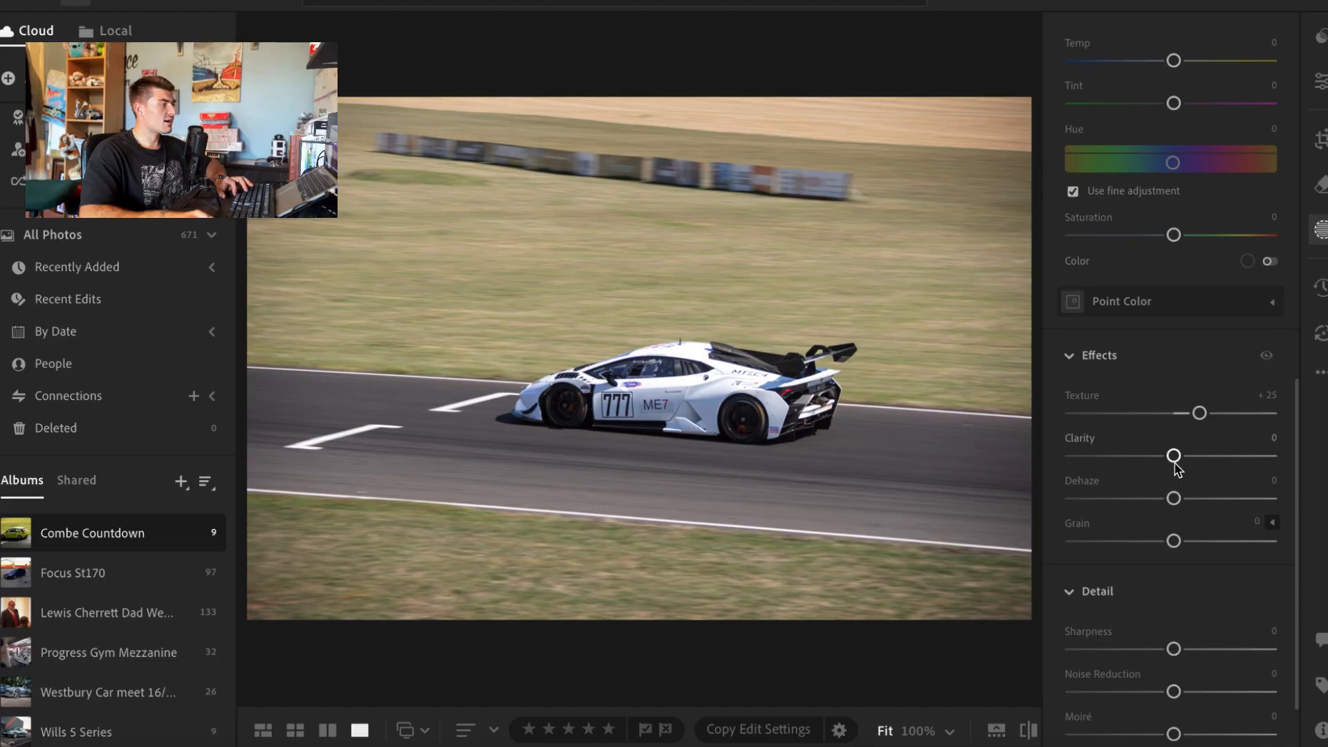
drag(1182, 465, 1201, 466)
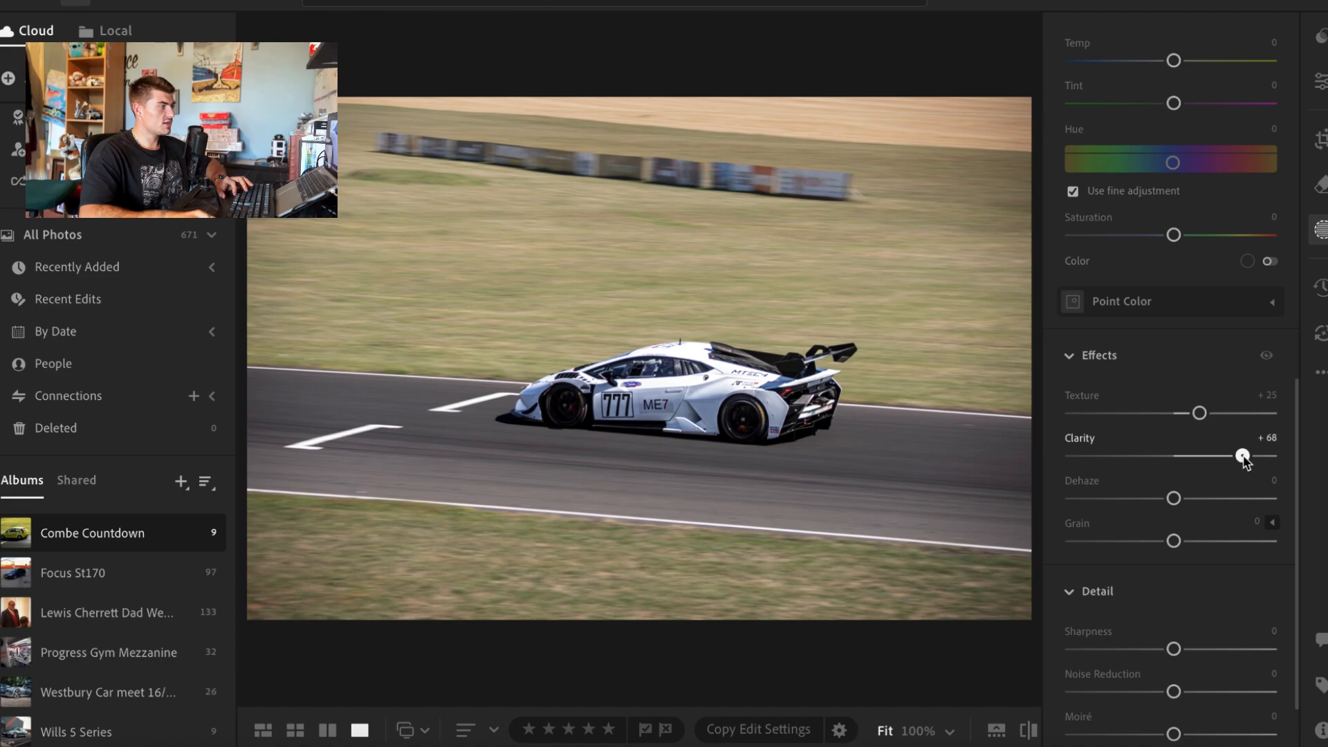
Check the car's bodywork detail up close, and set the mask's Texture to +46 and Dehaze to +10.
click(771, 400)
drag(928, 335, 976, 634)
drag(311, 476, 775, 446)
drag(575, 478, 948, 337)
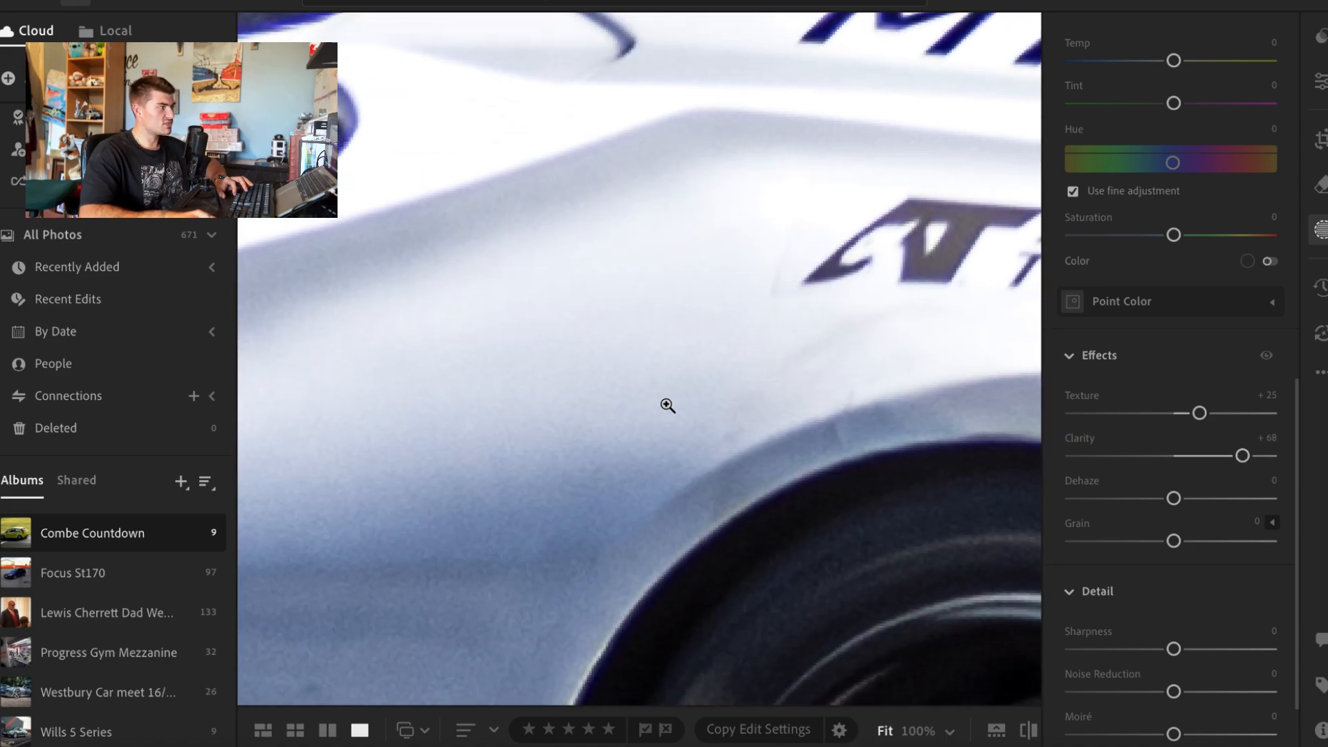
click(700, 422)
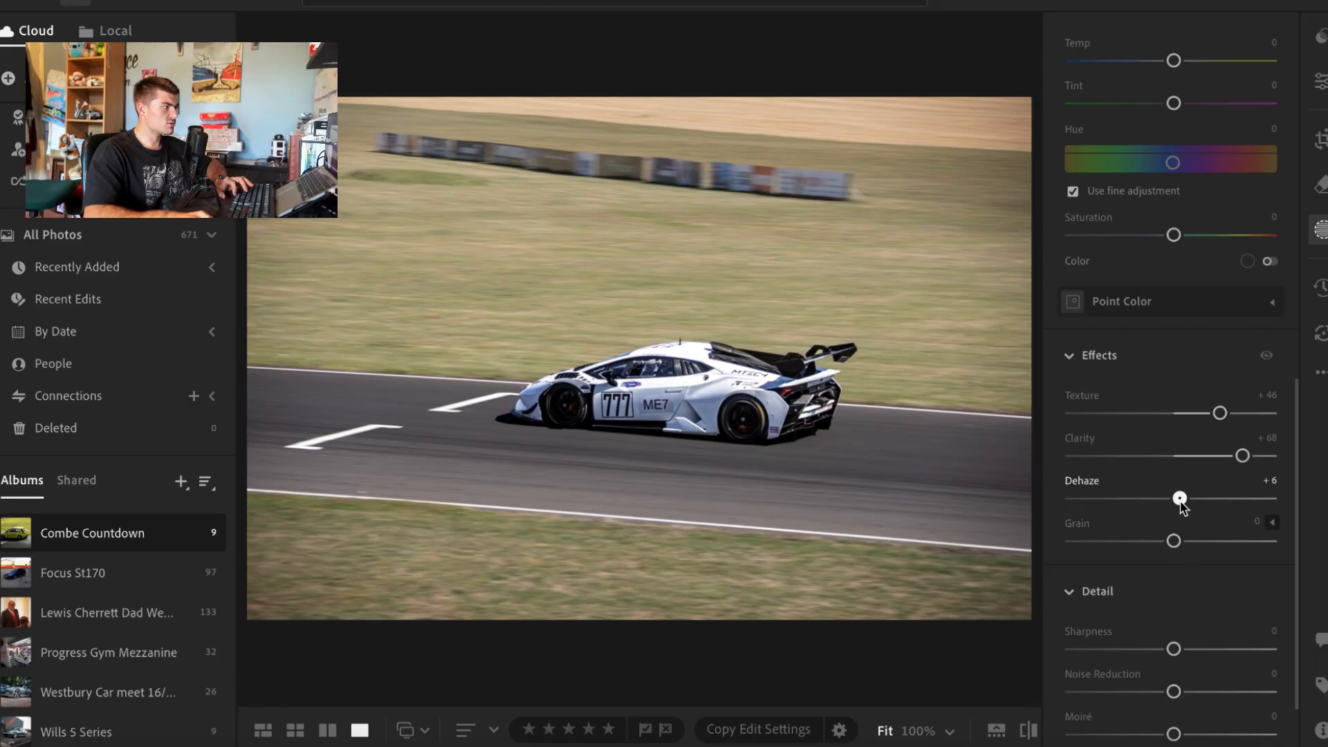
drag(1181, 502, 1170, 505)
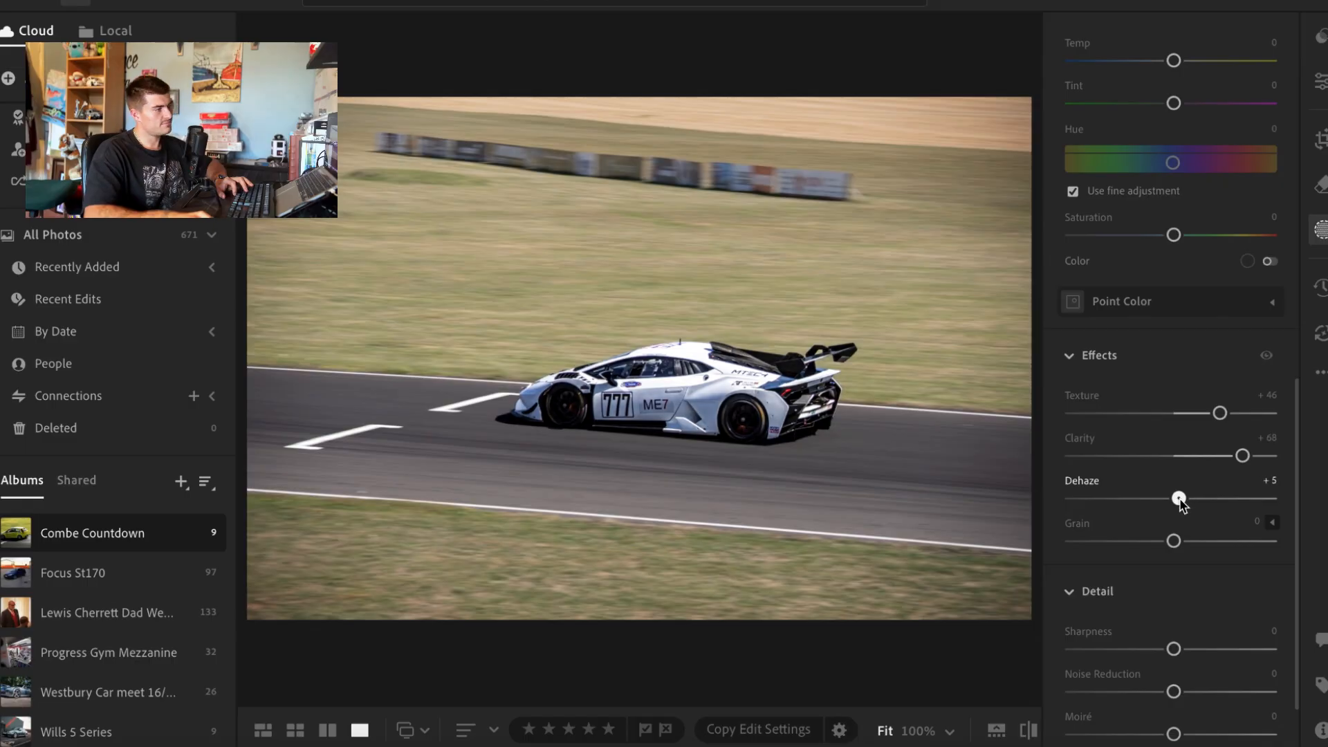
drag(1181, 504, 1186, 503)
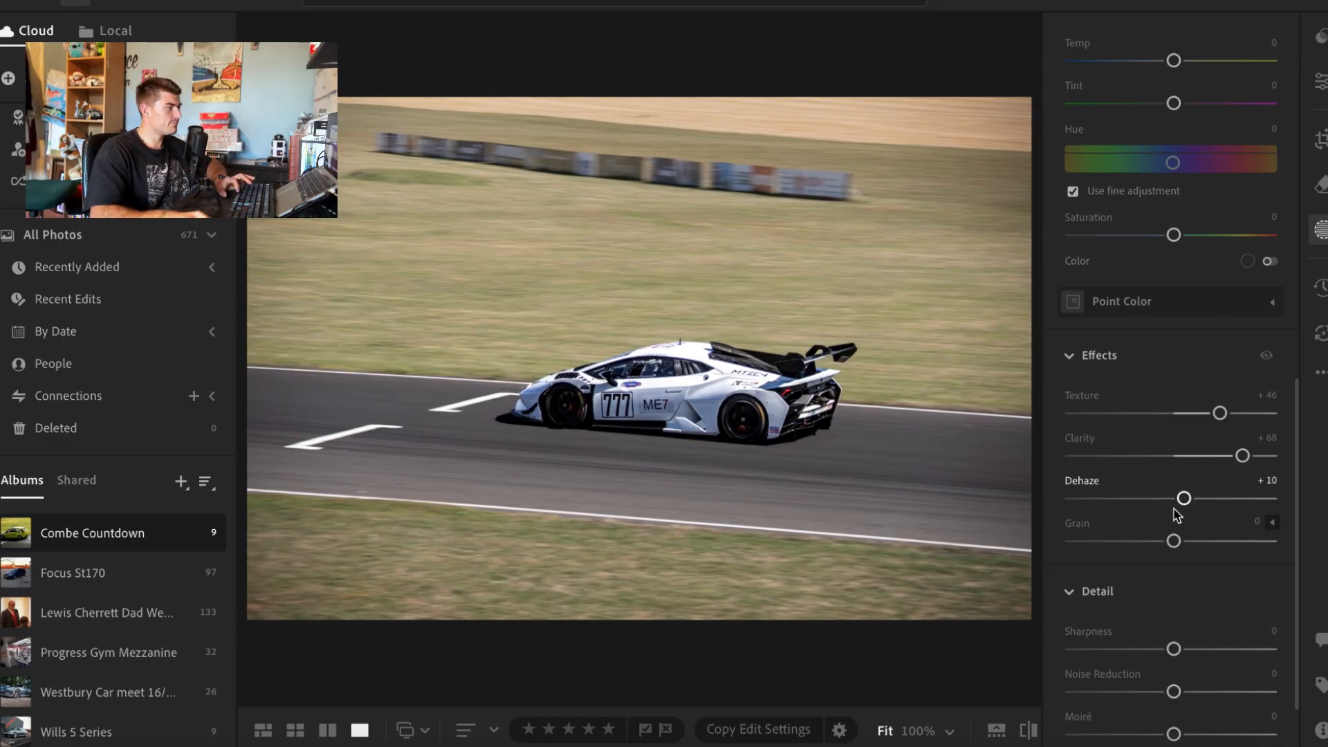
Set the car mask's Sharpness to +47 and Noise Reduction to +36, and leave masking.
scroll(1177, 595, down, 2)
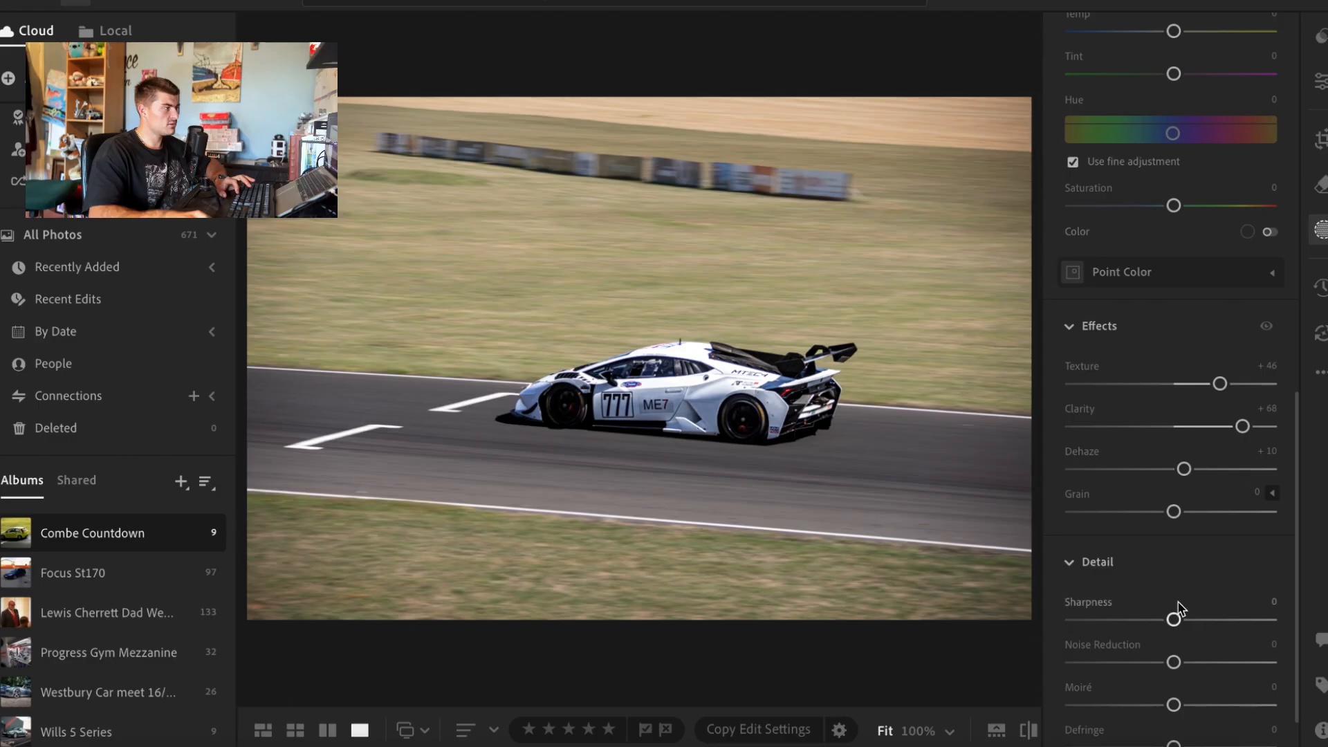
drag(1174, 583, 1222, 583)
click(759, 385)
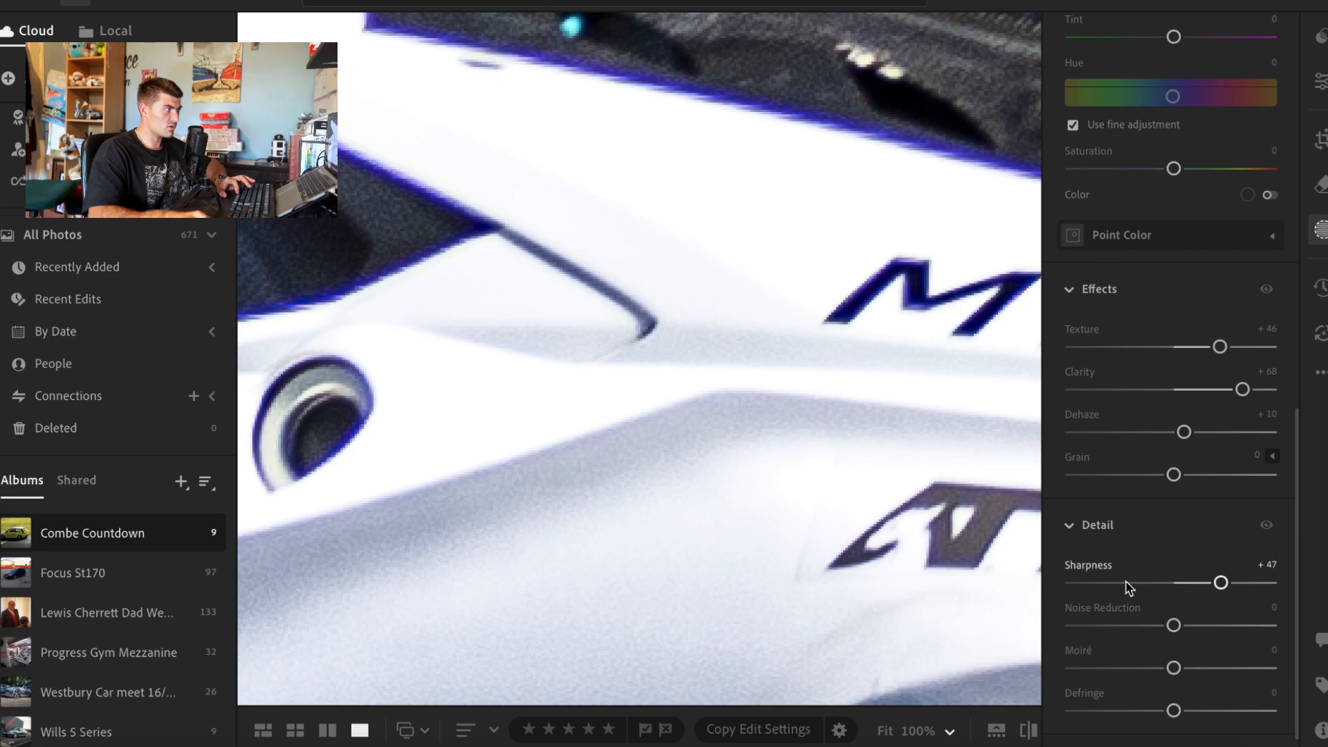
drag(1175, 625, 1213, 626)
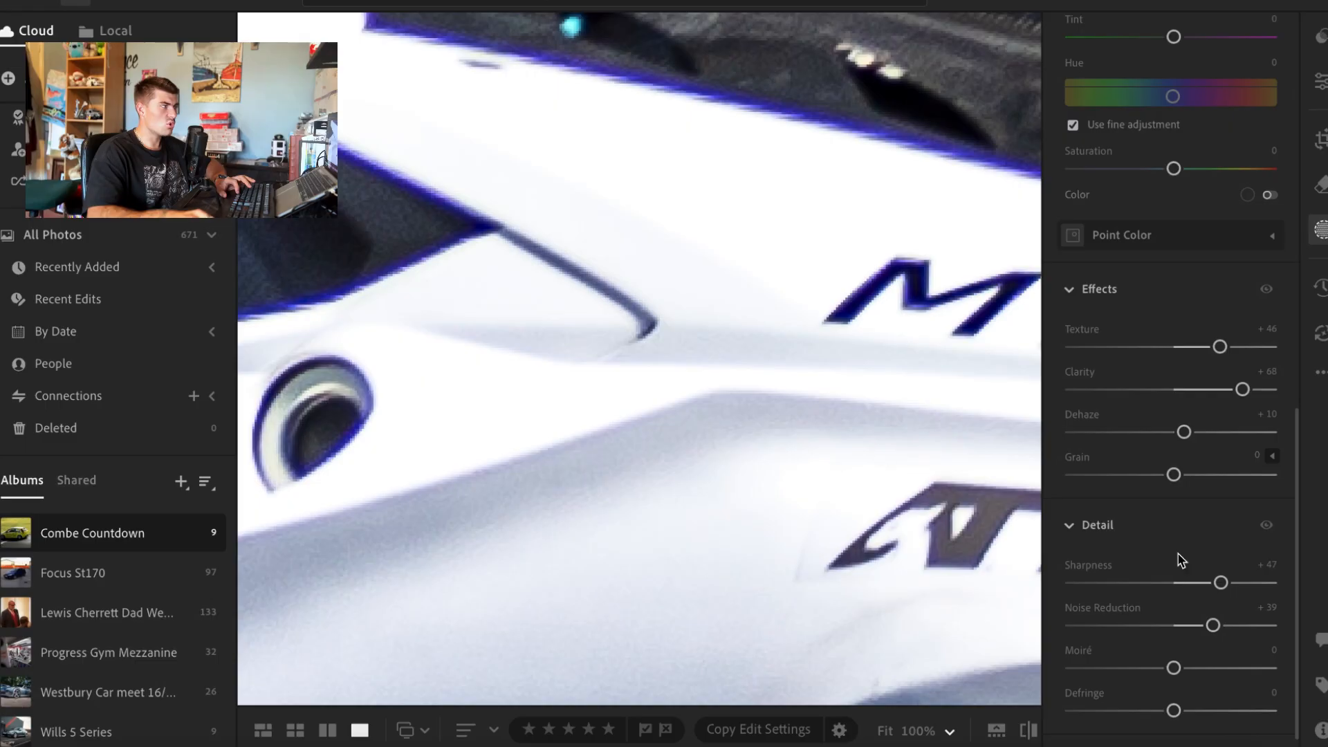
drag(1213, 626, 1298, 630)
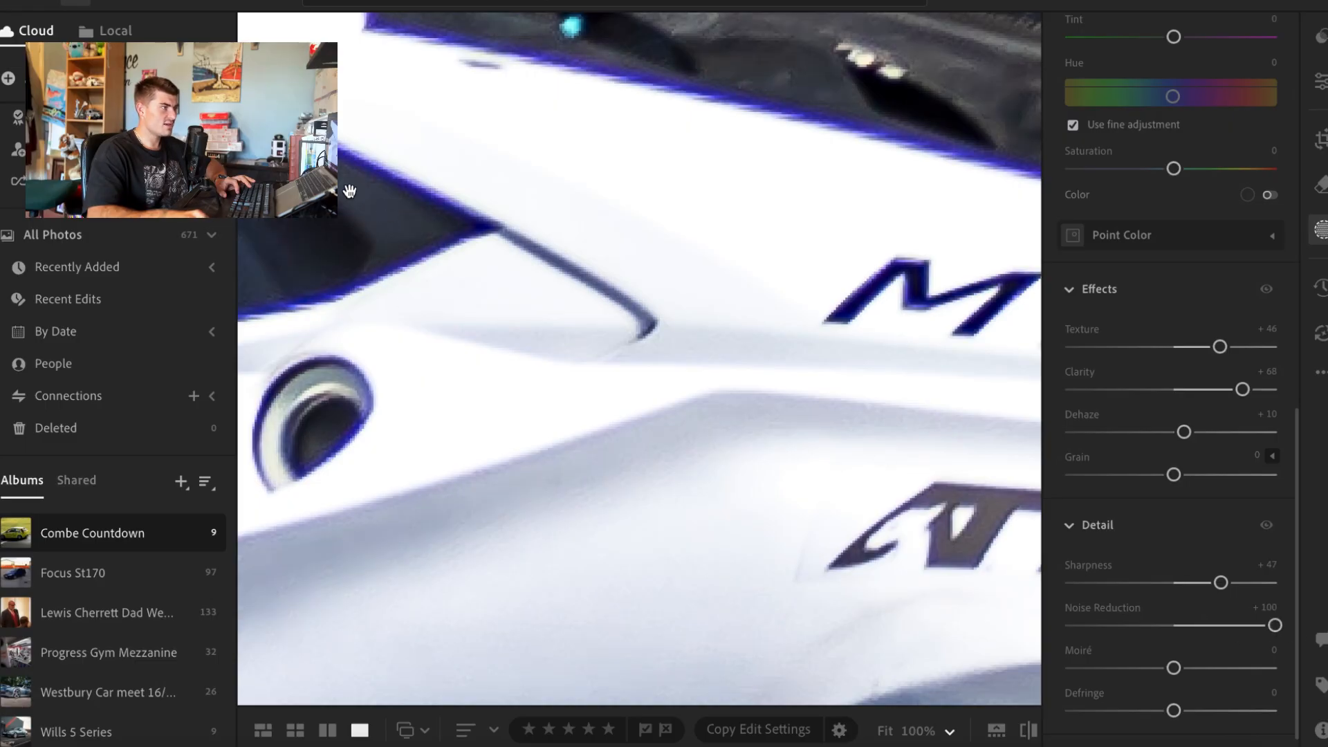
click(1210, 626)
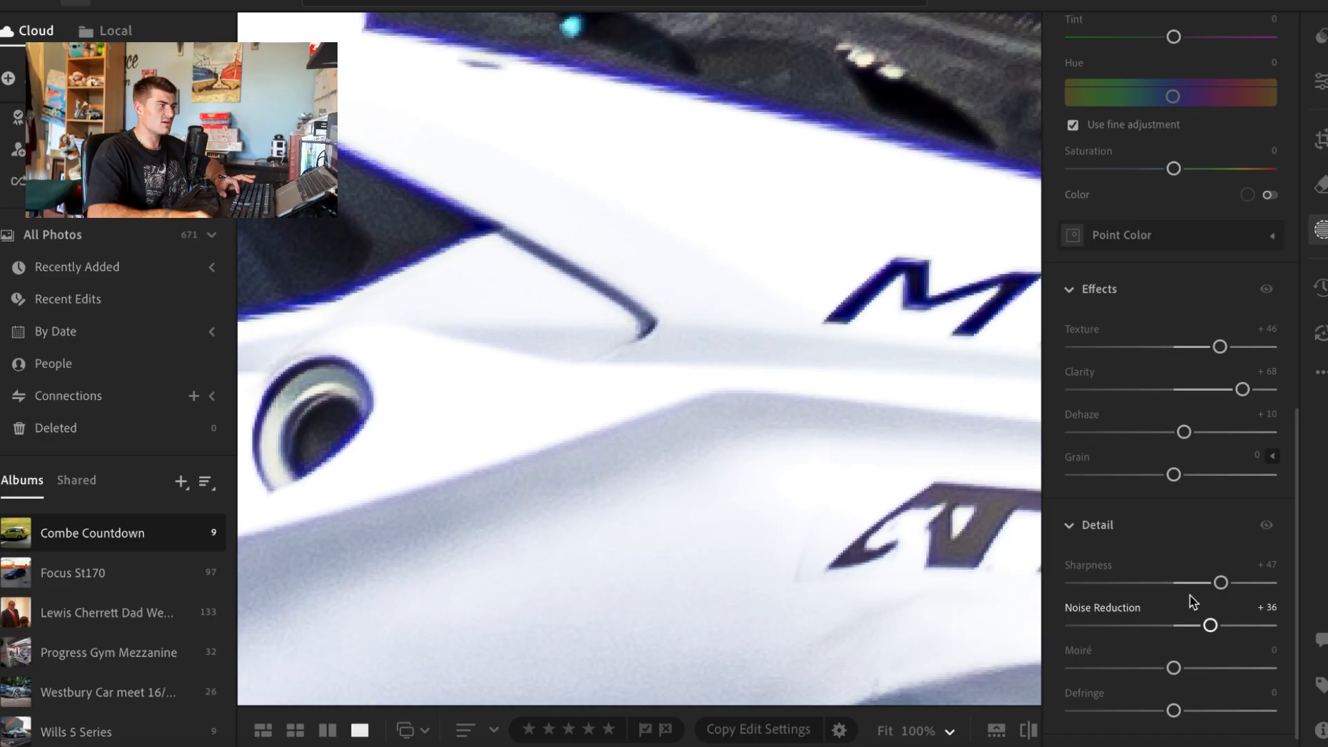
click(885, 426)
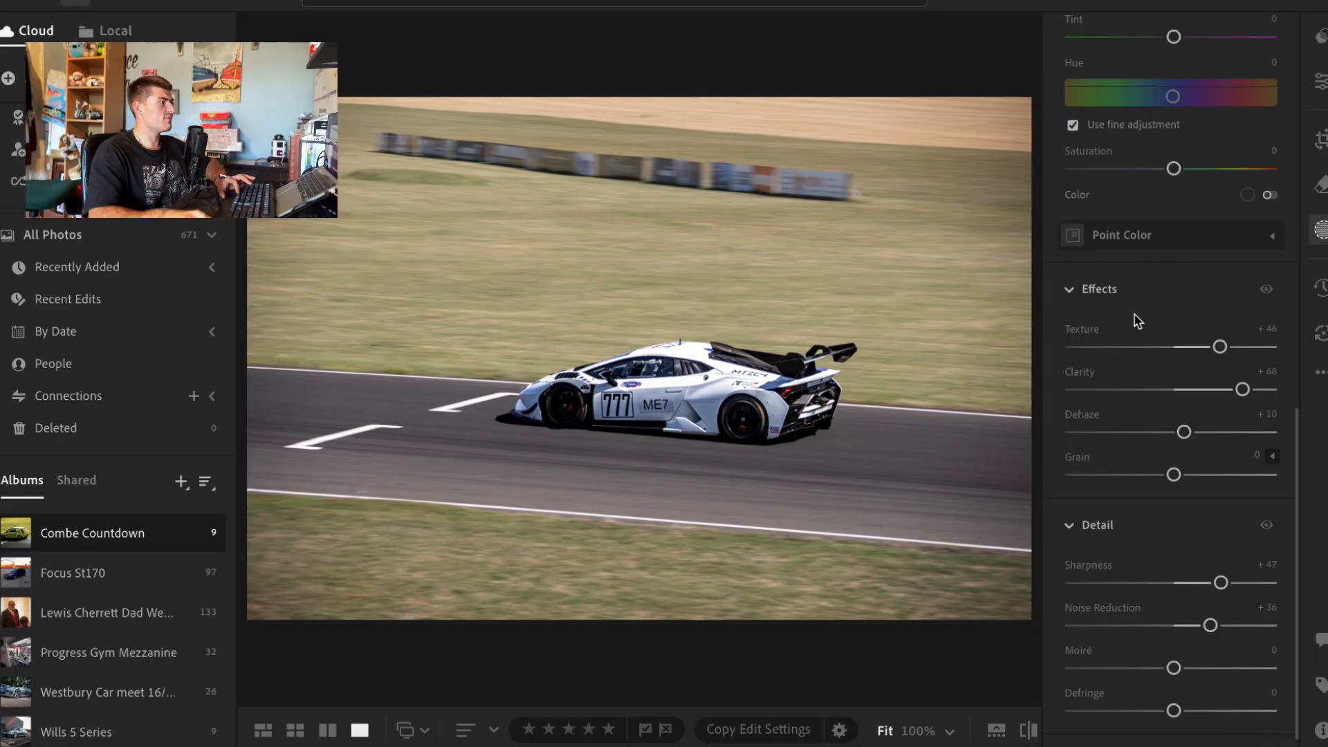
click(1320, 81)
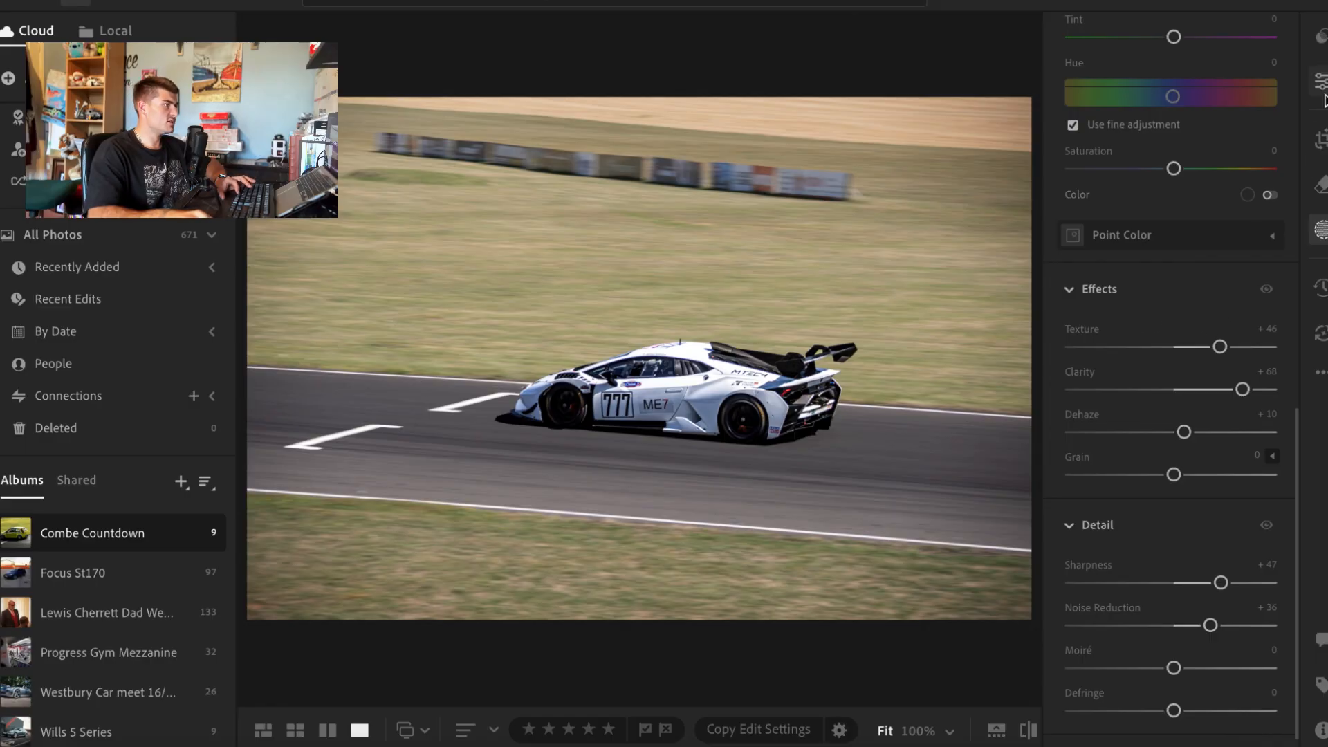
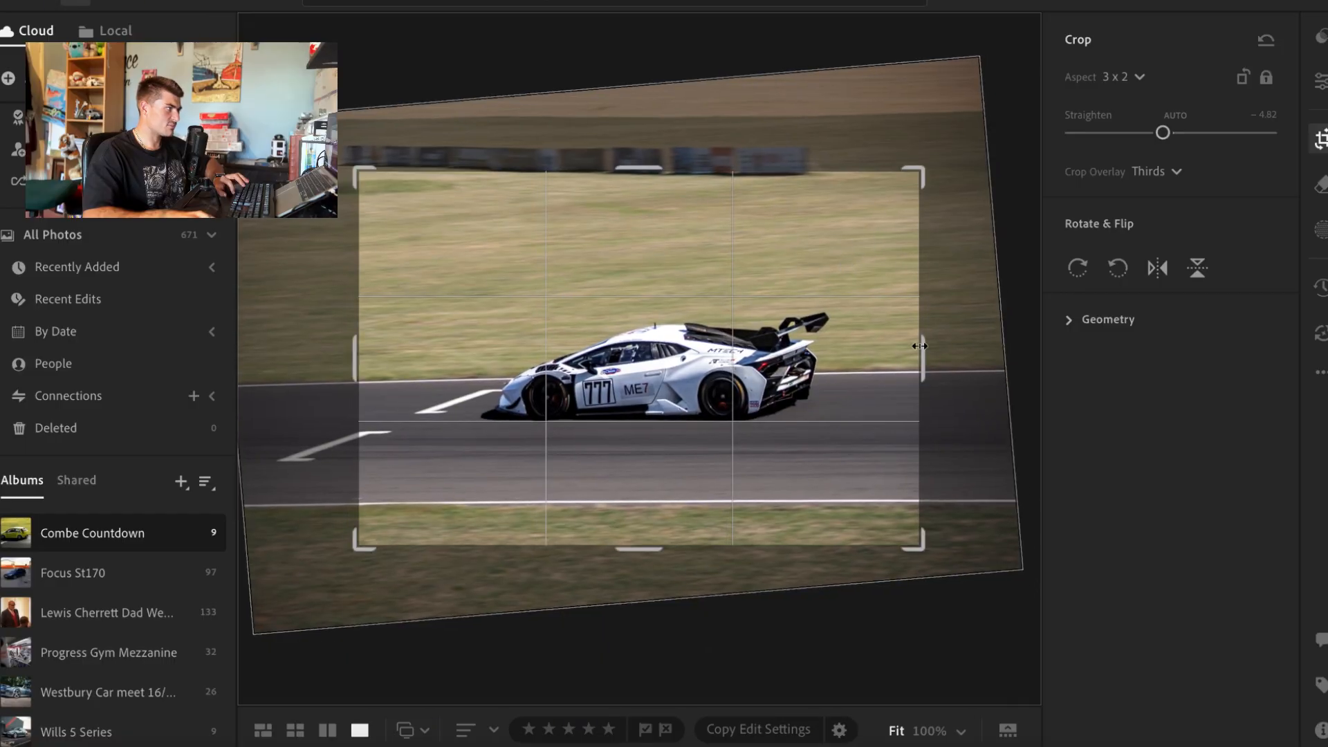
Tighten the 3 x 2 crop around the car, straighten the photo to -4.33 and apply the crop.
drag(921, 346, 912, 346)
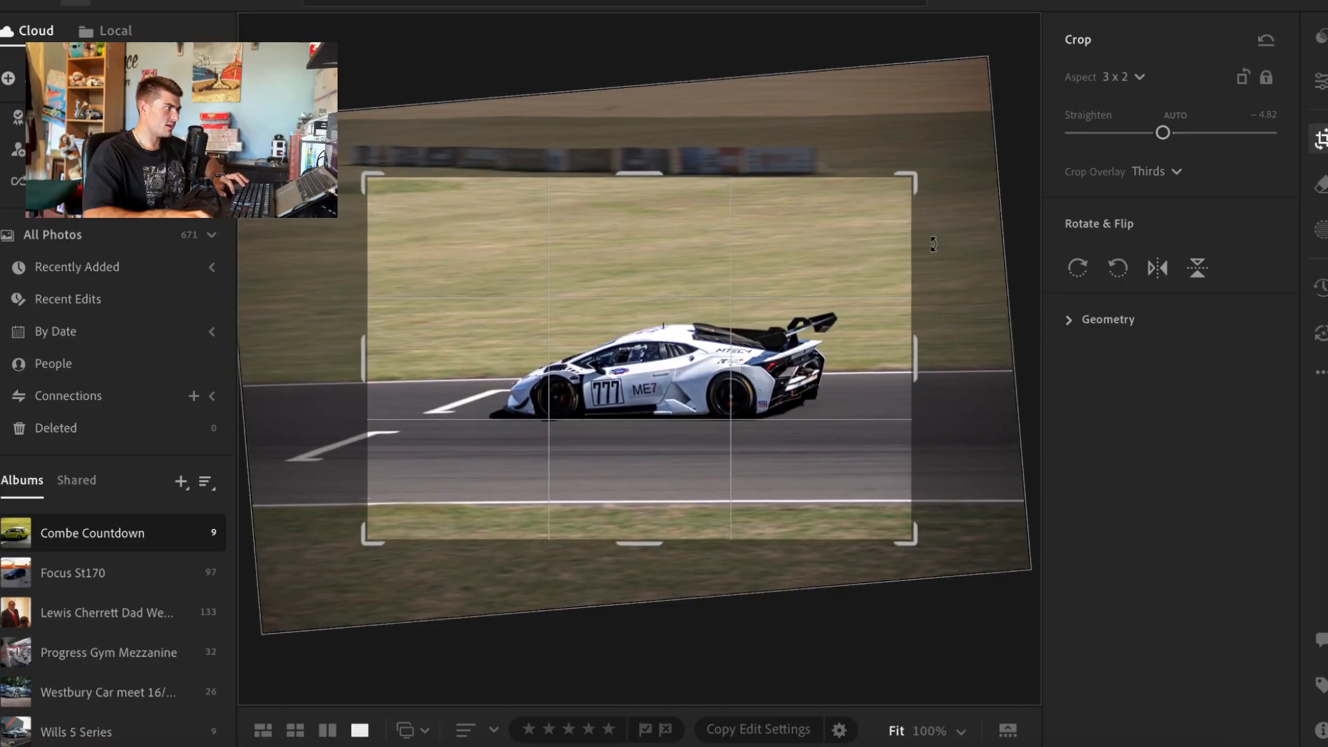
drag(938, 179, 941, 188)
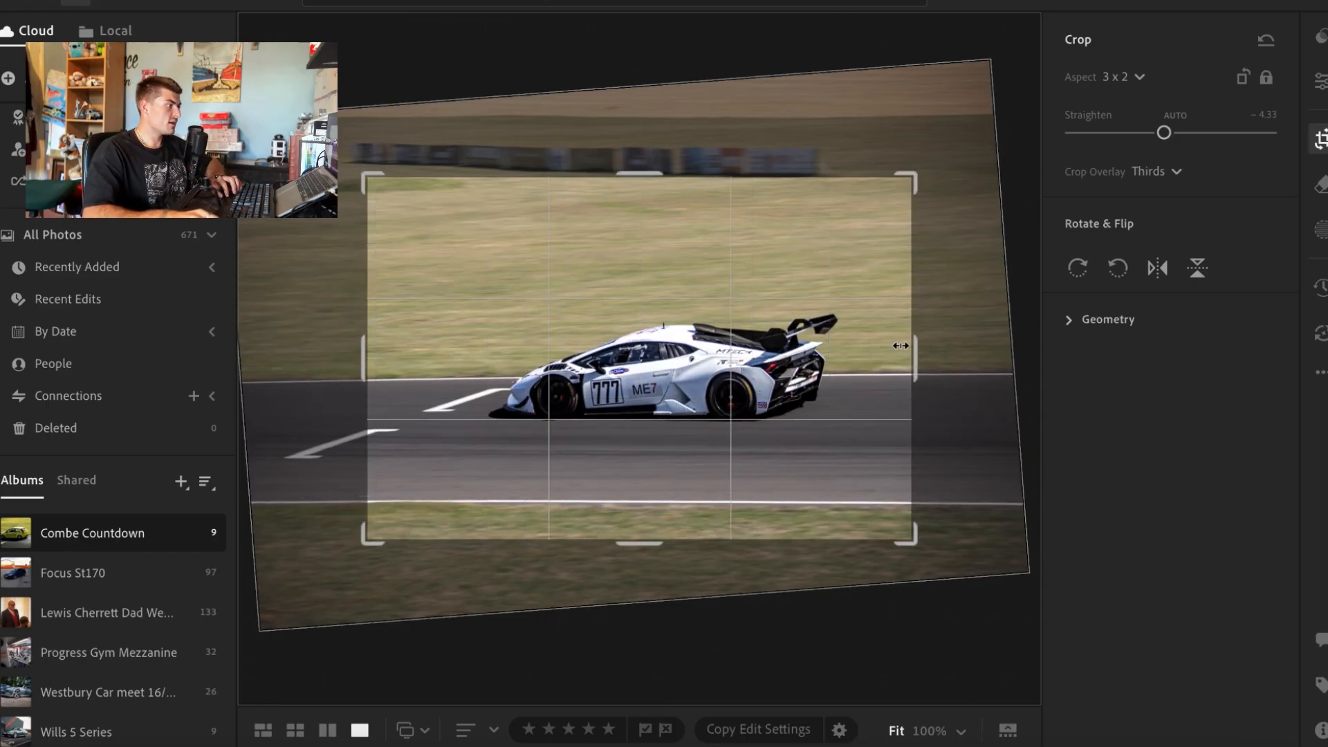
key(Return)
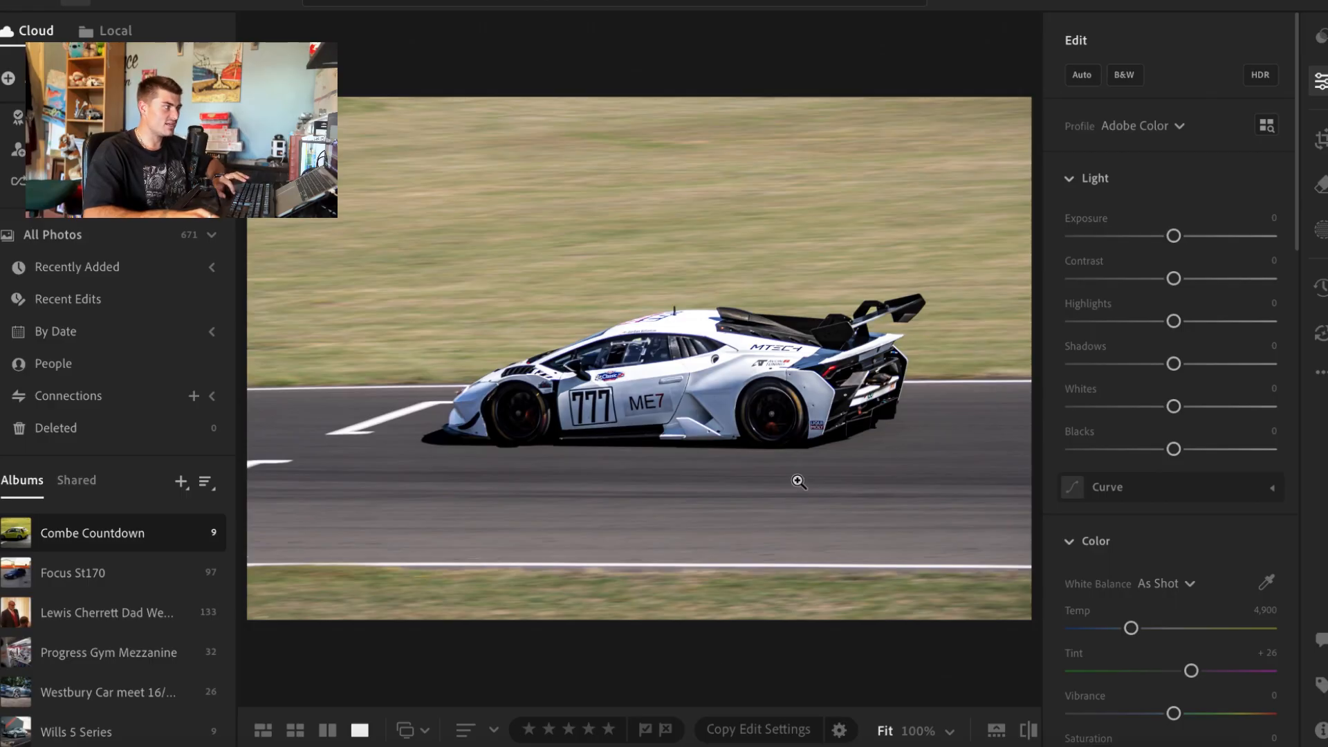
Examine the car's window area, roof intake and rear bodywork at close range, and return to the full photo.
click(667, 351)
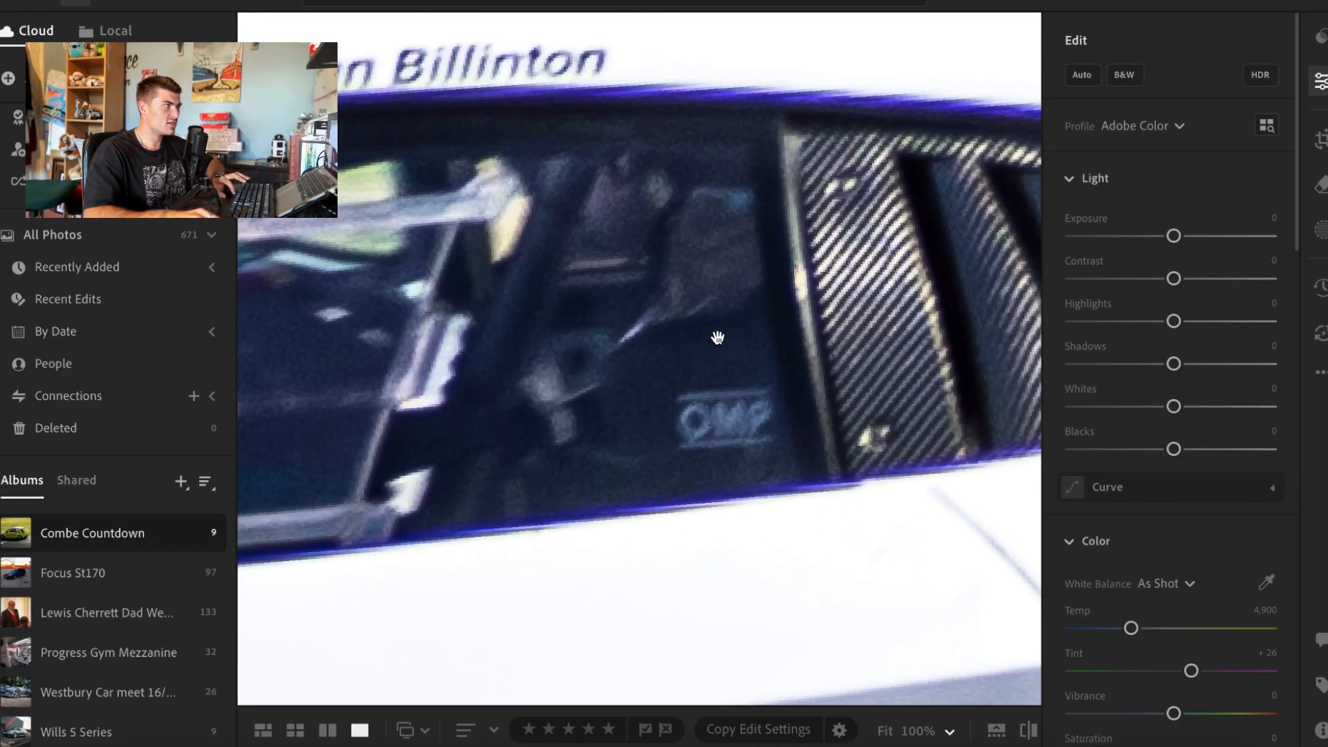
mouse_move(912, 167)
mouse_down()
mouse_move(719, 309)
mouse_move(658, 374)
mouse_move(326, 492)
mouse_up()
drag(768, 323, 445, 334)
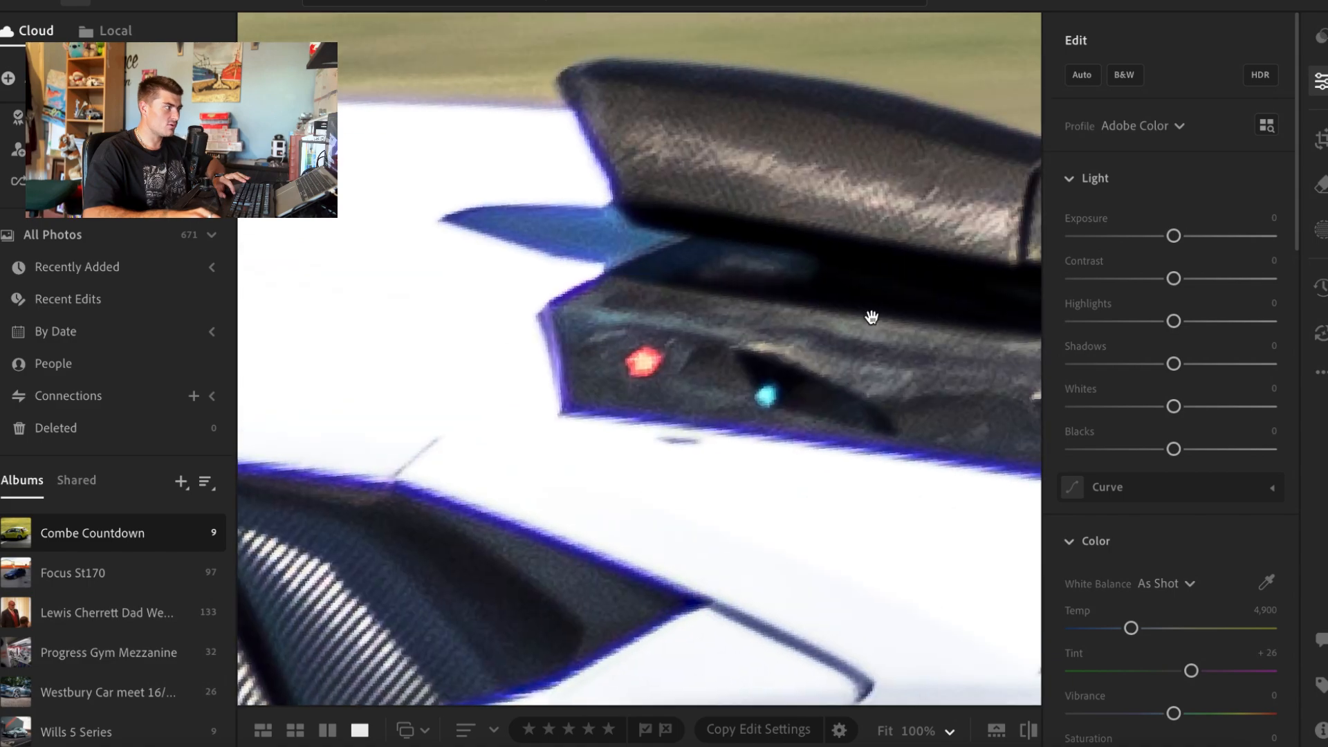
drag(872, 314, 471, 232)
drag(818, 361, 372, 247)
mouse_move(821, 398)
mouse_down()
mouse_move(647, 451)
mouse_move(692, 409)
mouse_move(676, 282)
mouse_move(542, 184)
mouse_up()
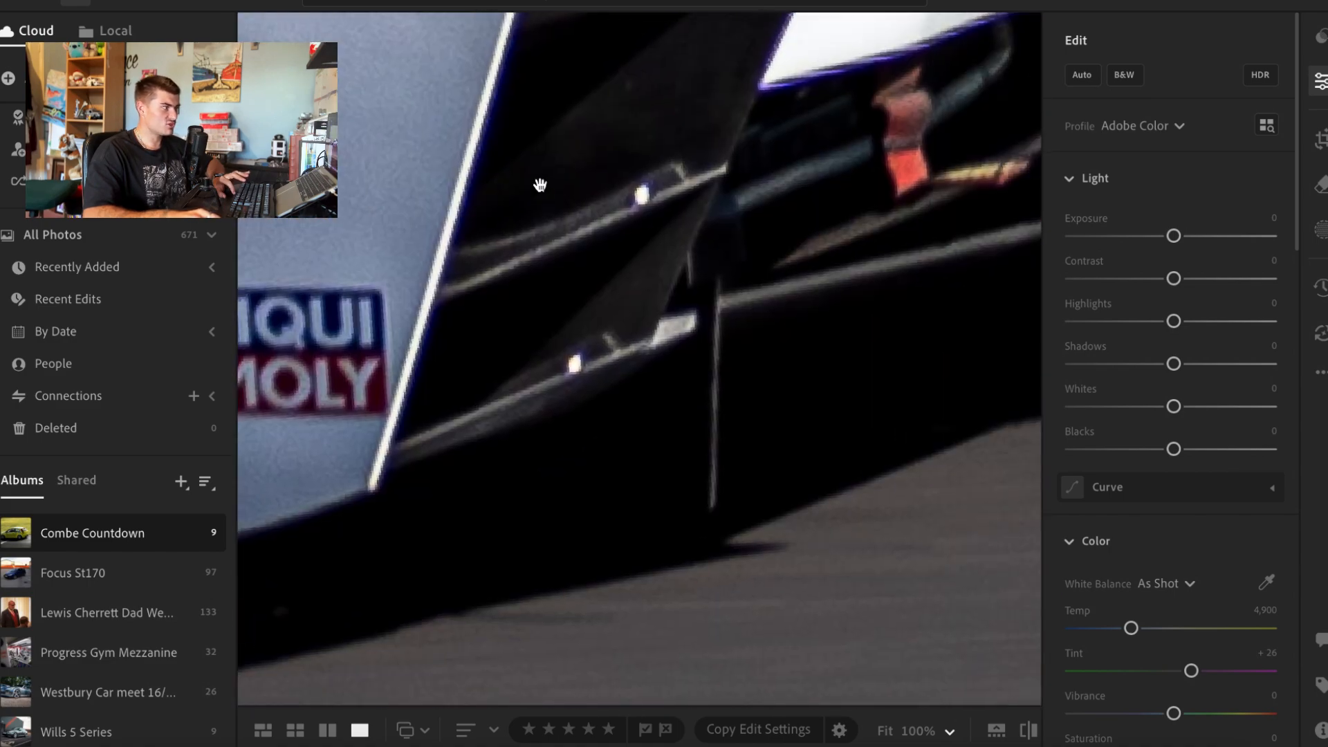
click(637, 373)
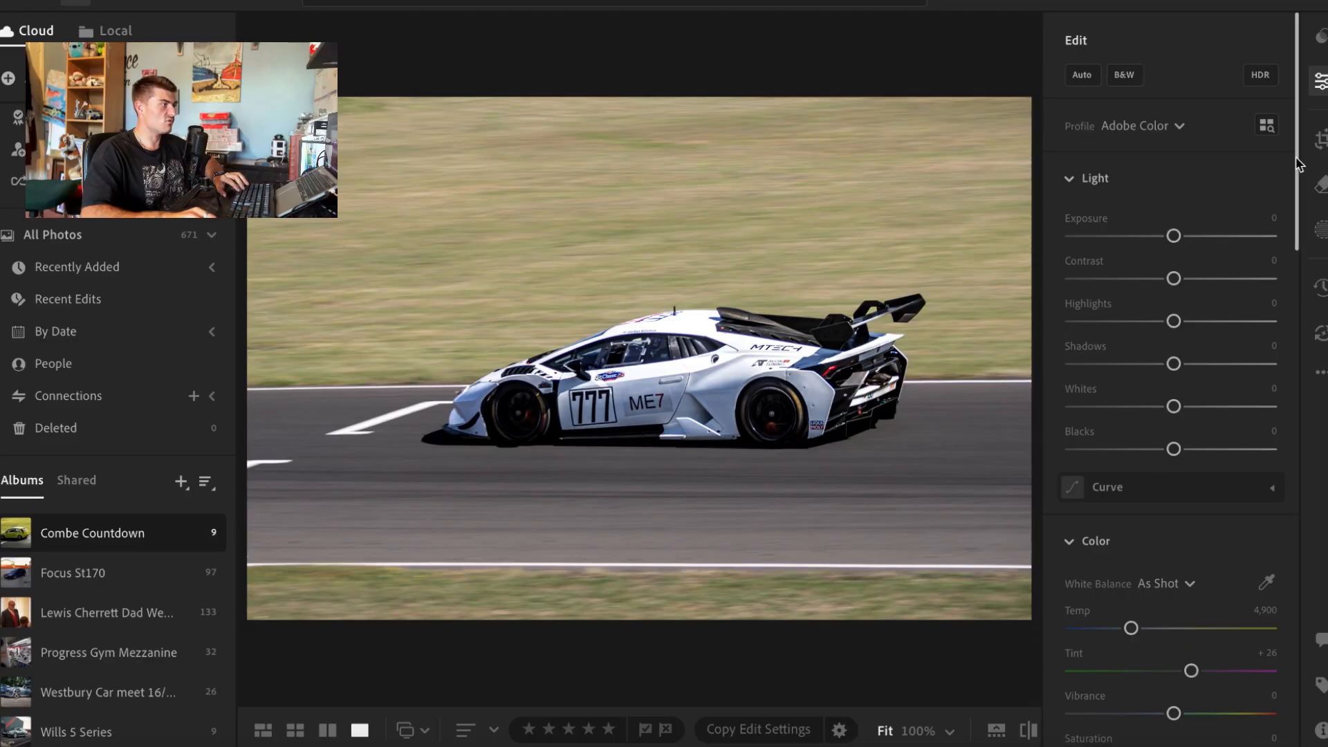
Try a tighter 3 x 2 crop around the car, and undo the crop change.
click(1322, 139)
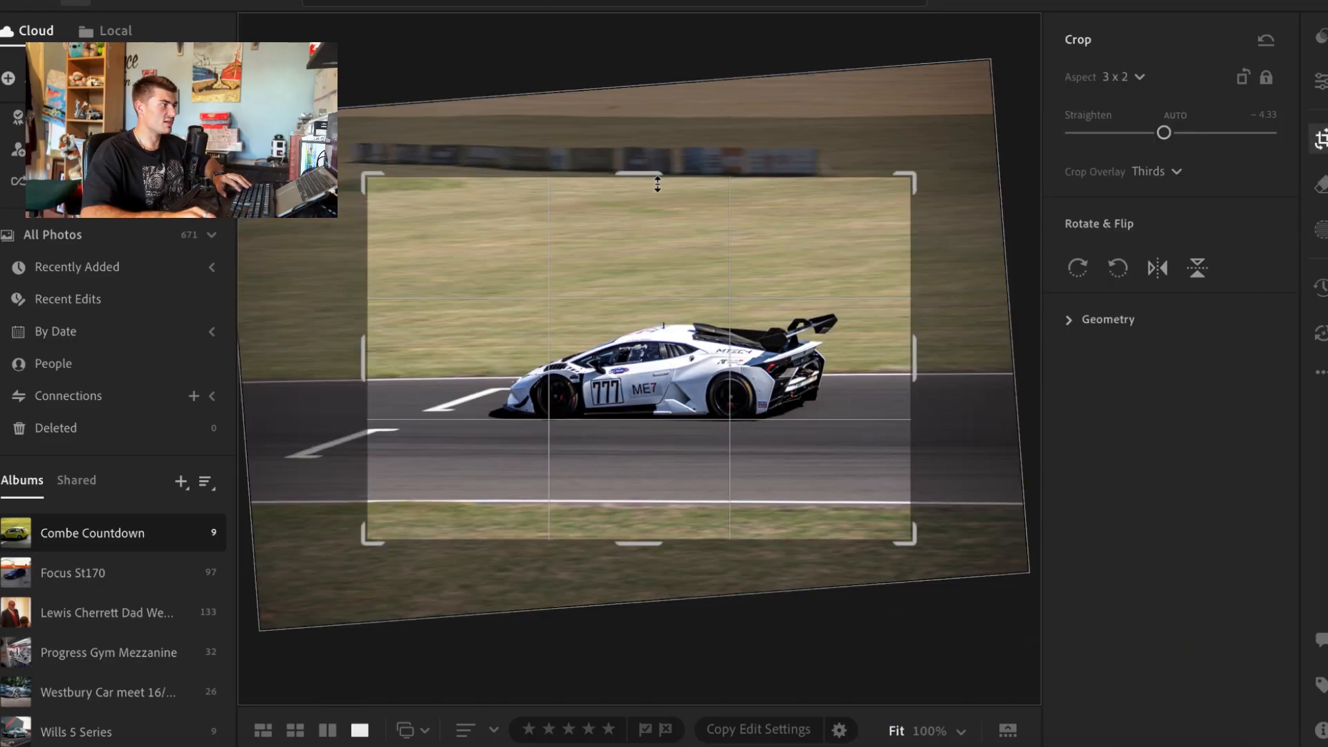
drag(660, 176, 660, 230)
drag(691, 313, 675, 336)
key(Return)
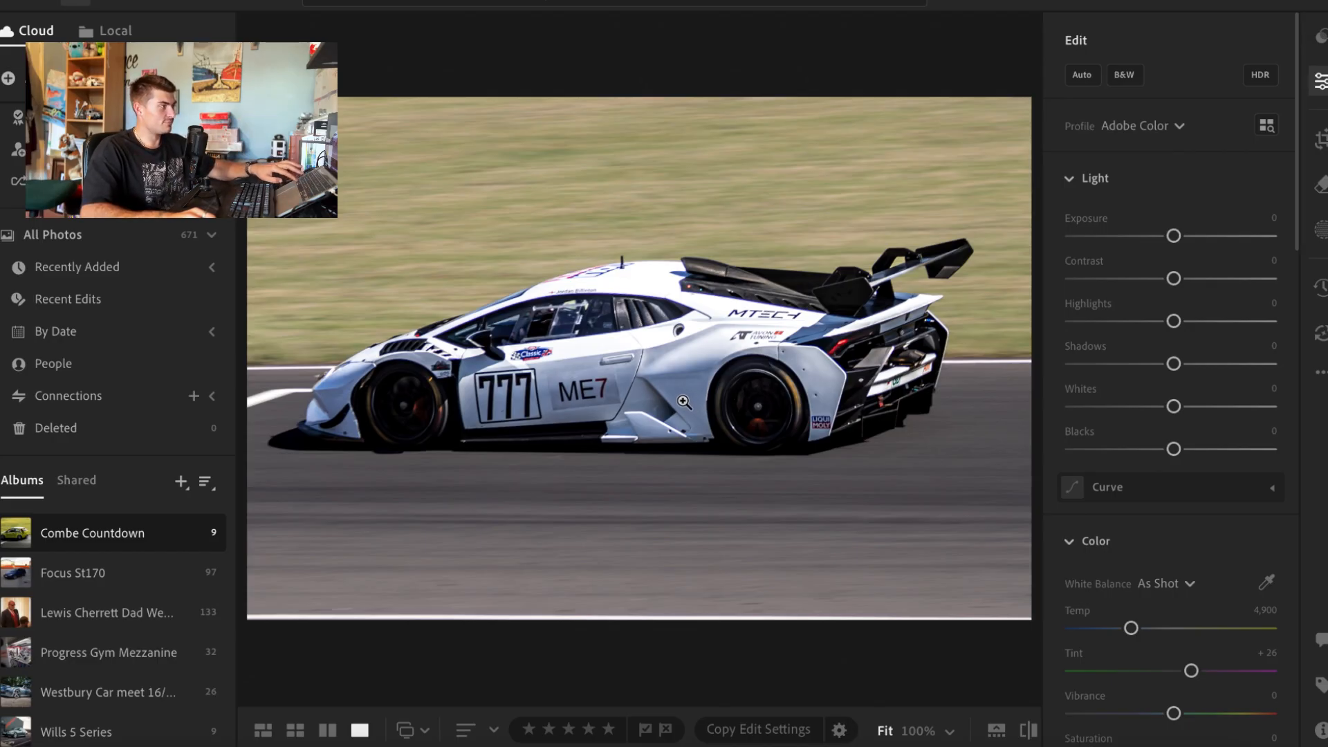
drag(665, 382, 682, 400)
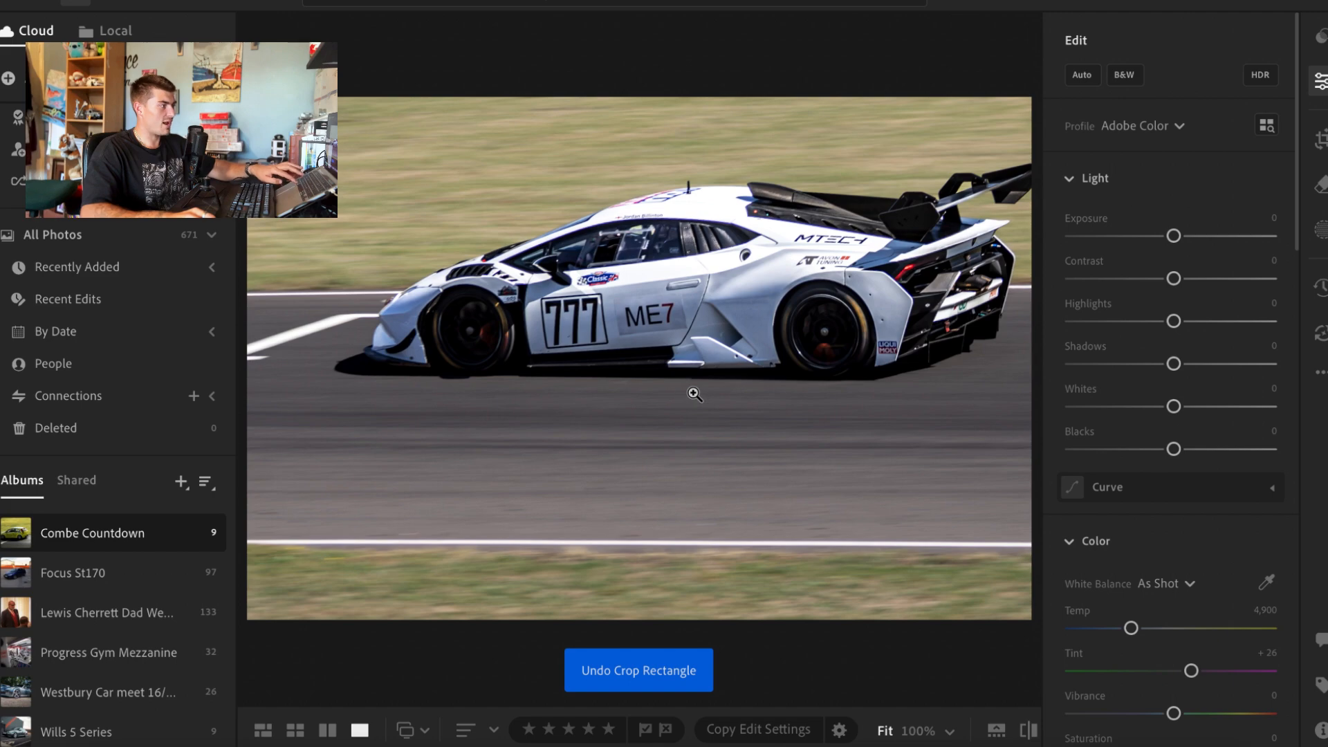
key(ctrl+z)
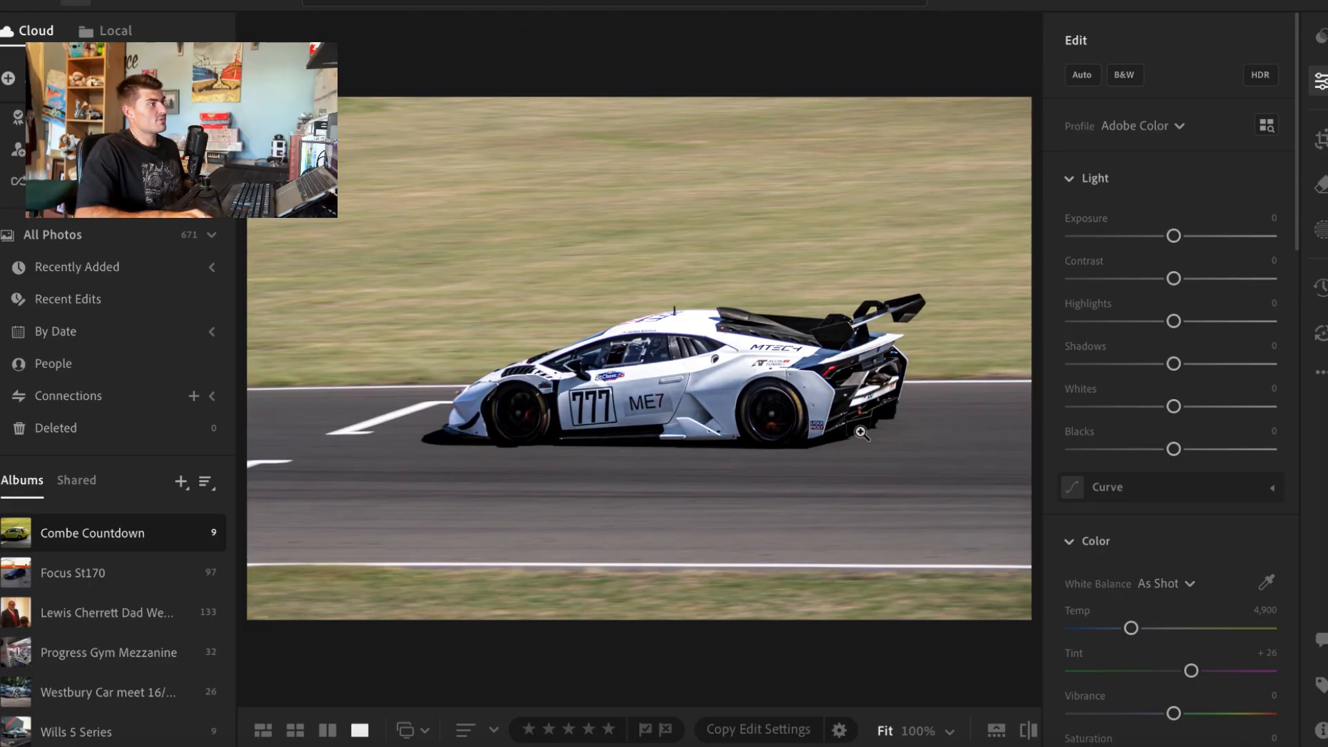
Create a new mask that selects the background around the car.
click(1320, 230)
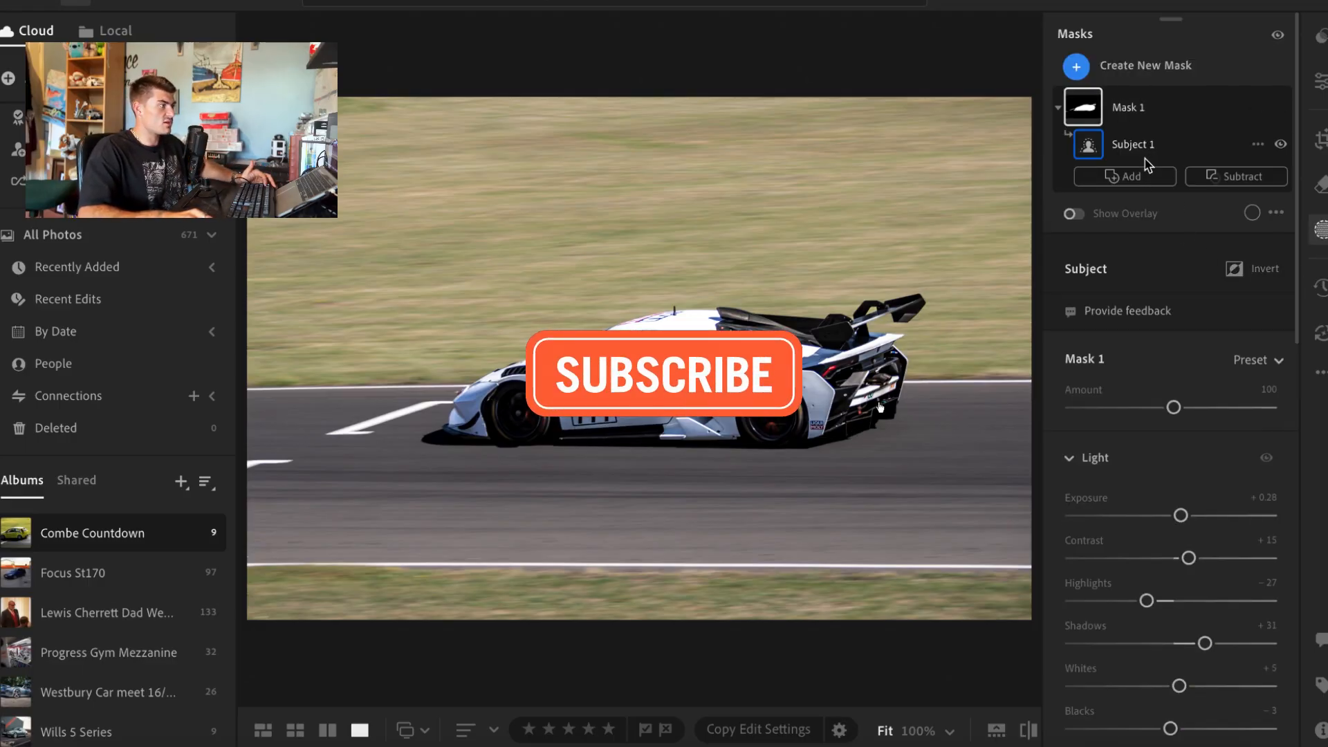
click(1078, 68)
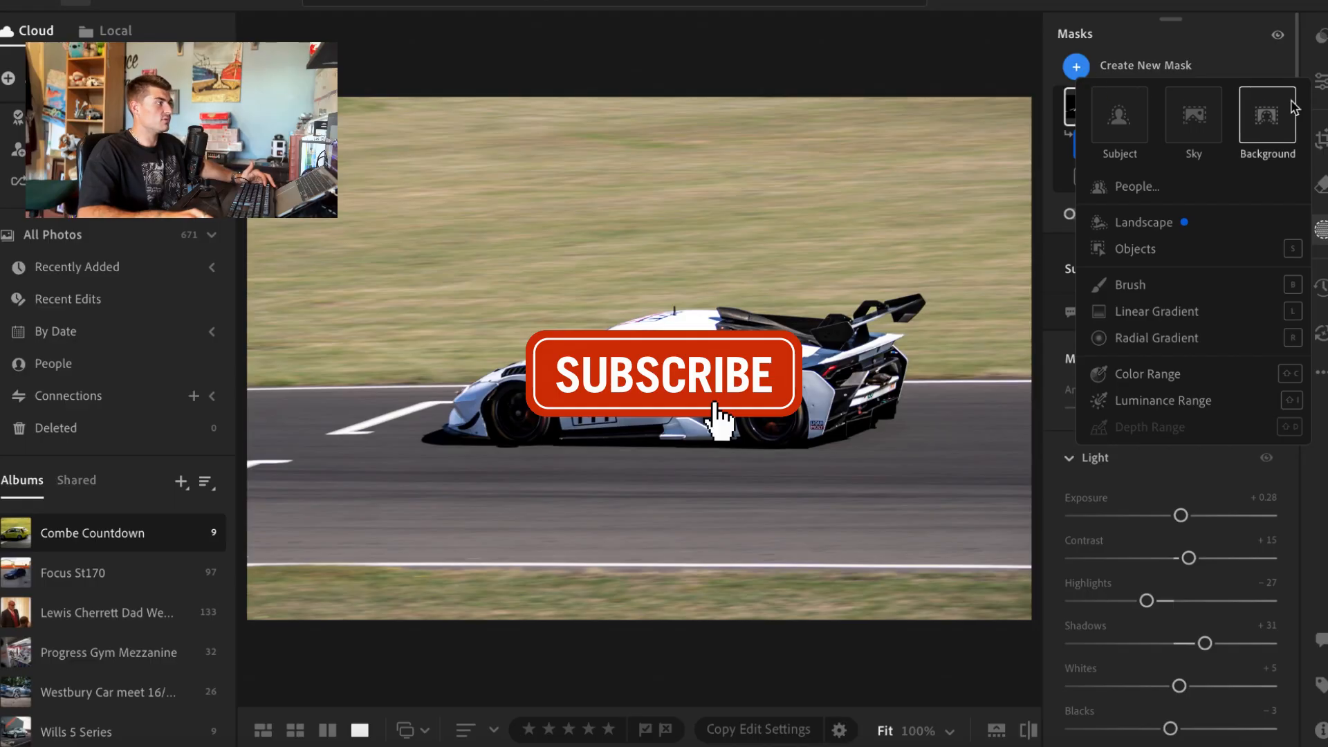
click(1268, 116)
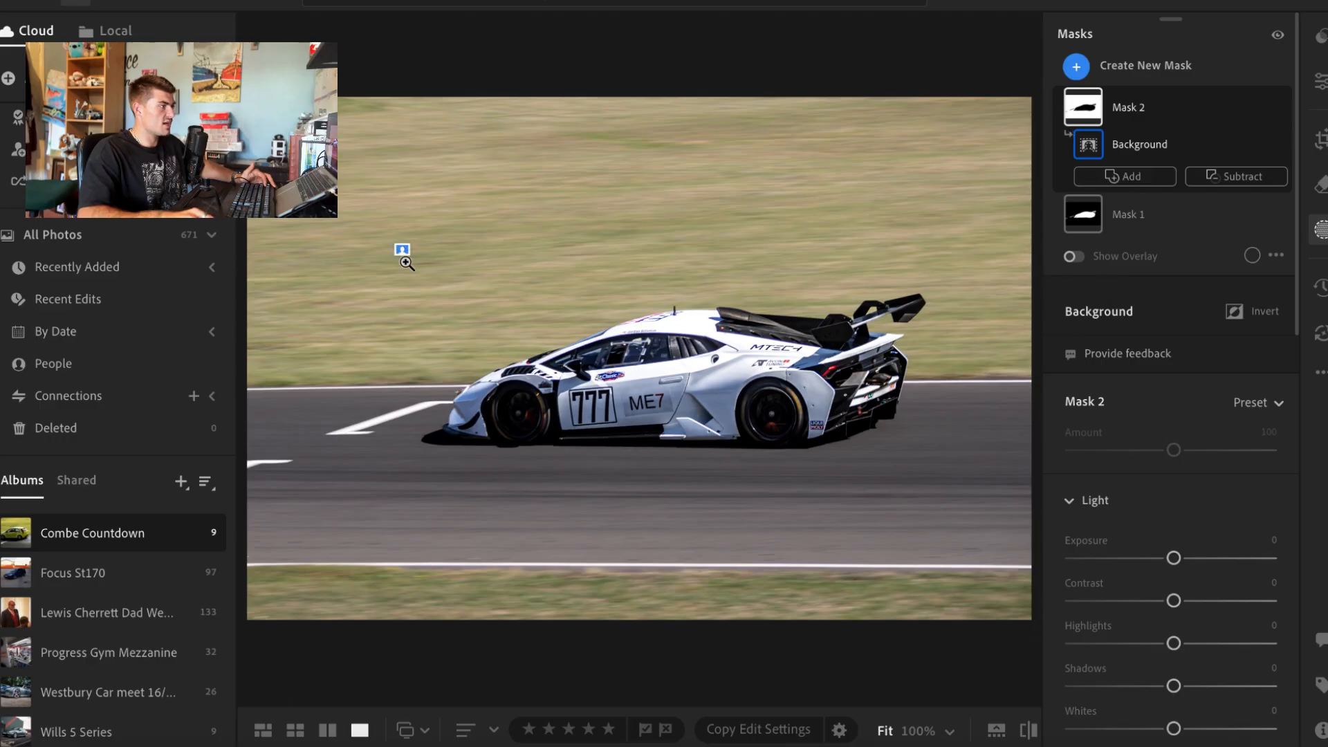
Hide the mask overlay and set the background mask's Contrast to +62, Highlights to -2, Shadows to +14 and Blacks to -8.
scroll(1174, 449, down, 1)
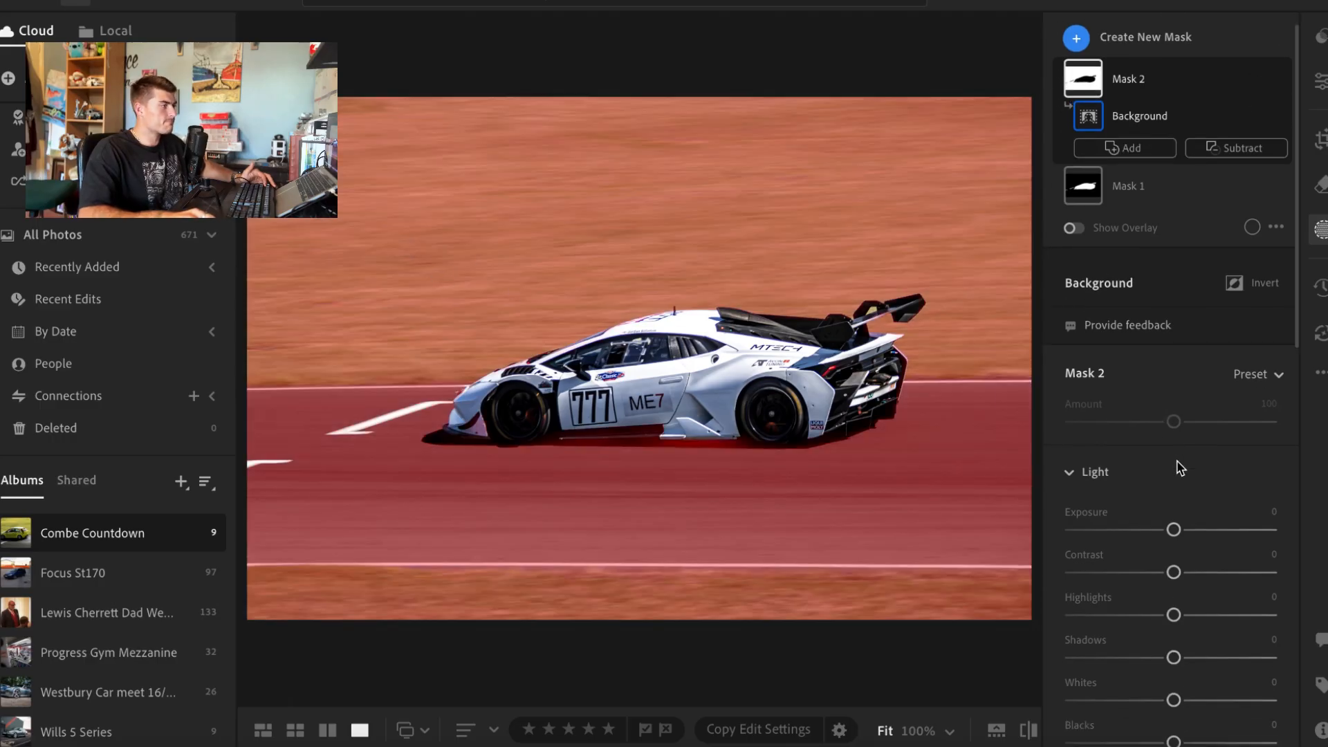
scroll(1177, 500, down, 1)
key(o)
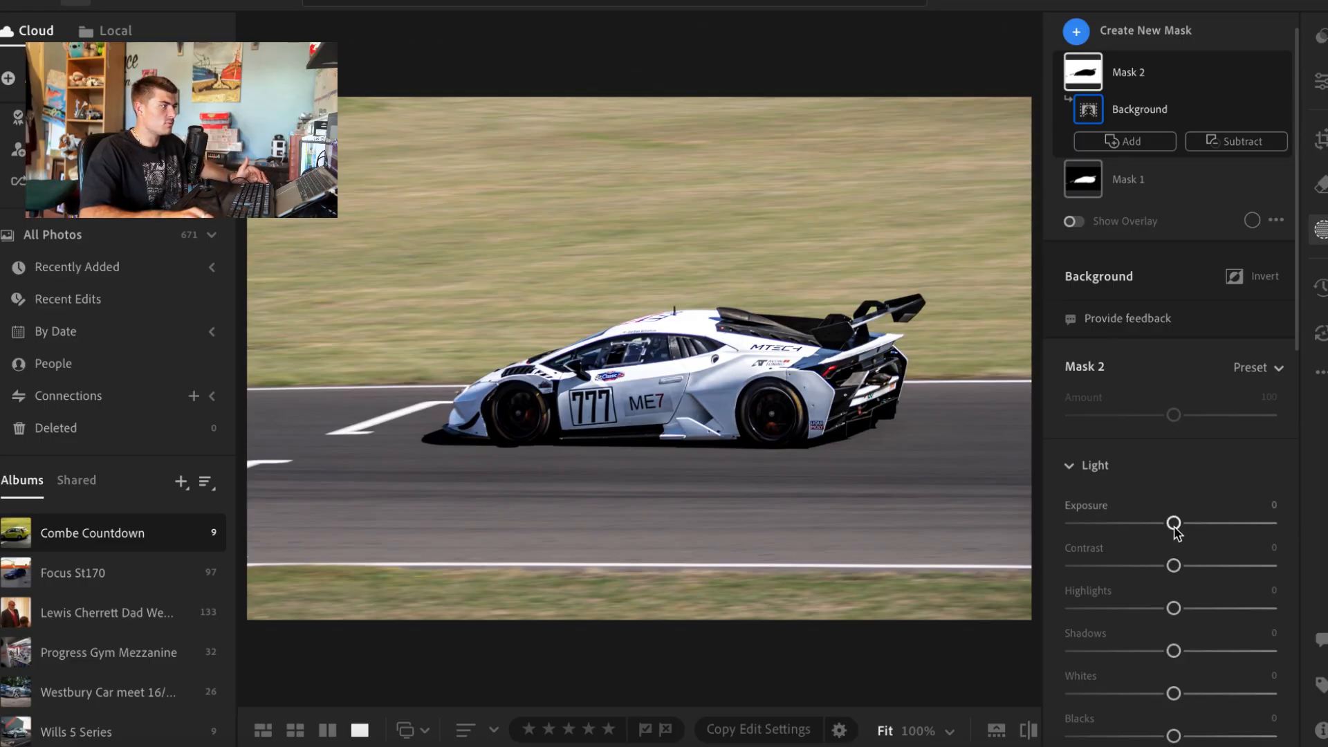
drag(1174, 566, 1238, 565)
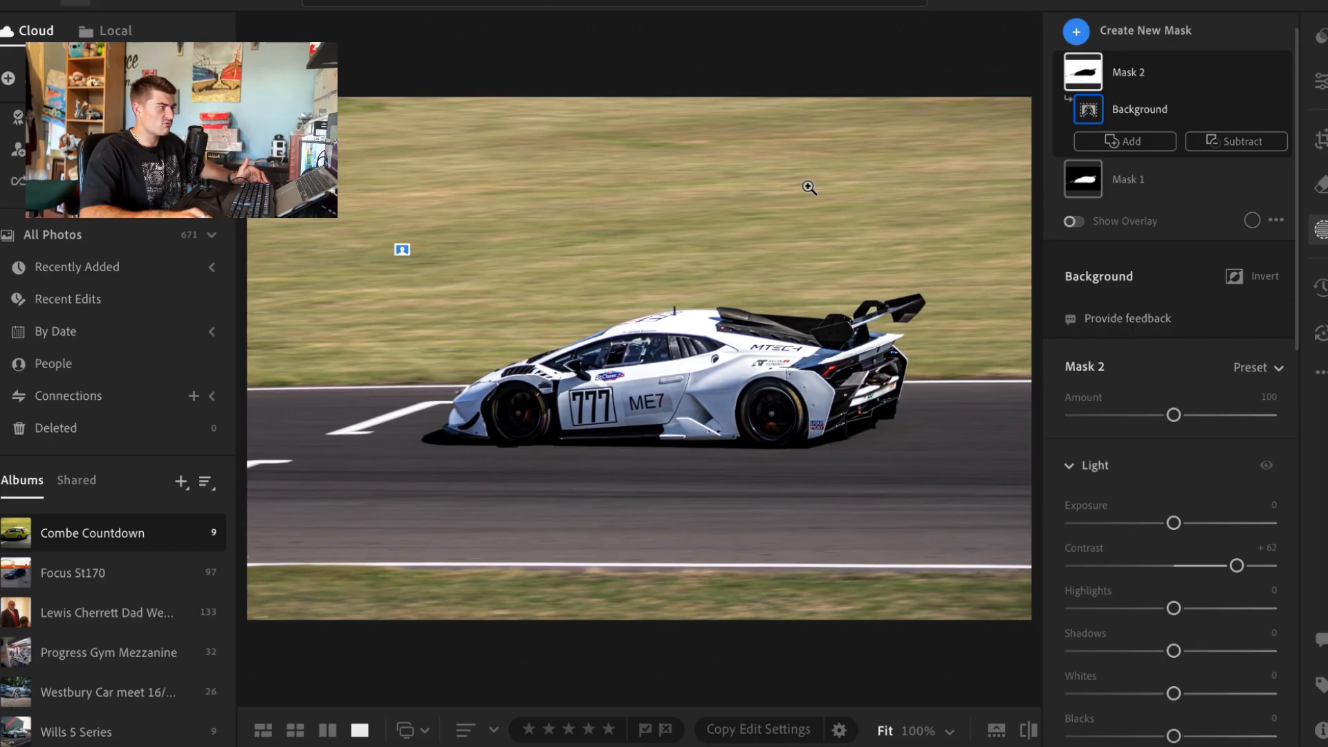
scroll(1209, 462, down, 3)
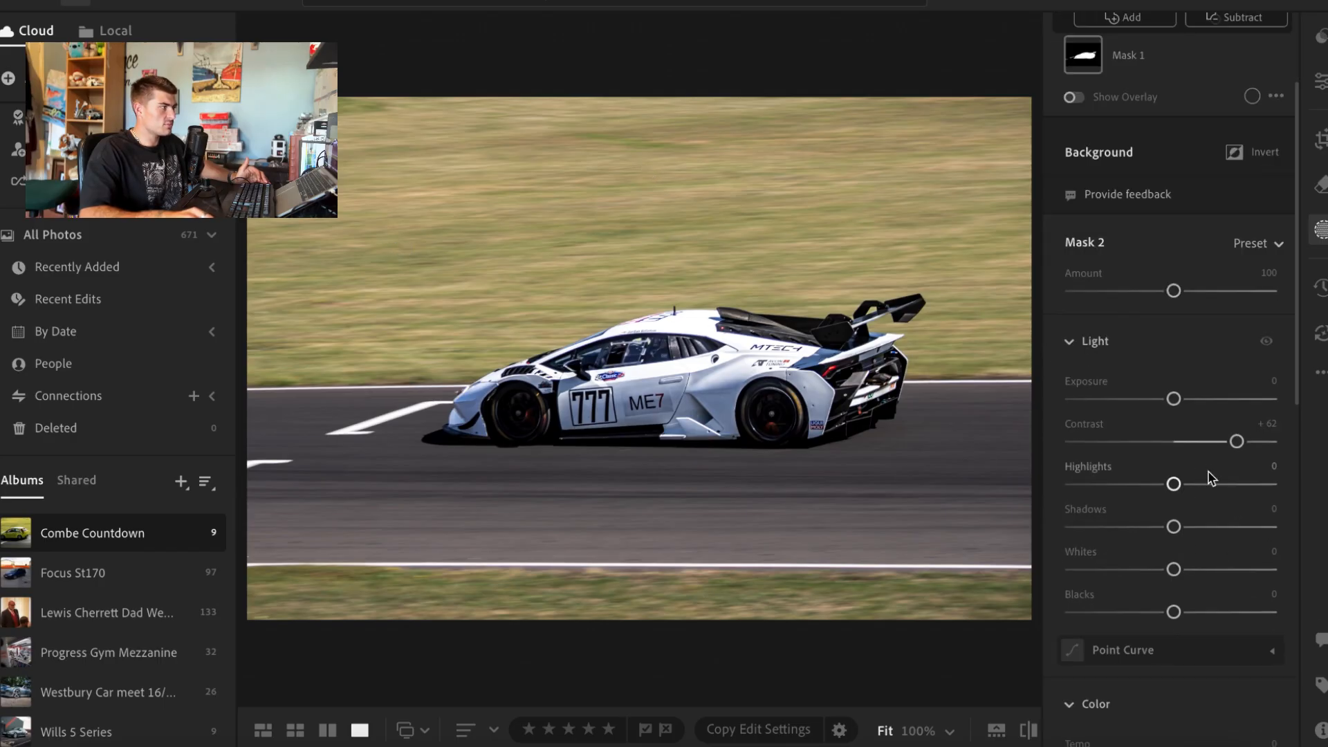
drag(1174, 484, 1189, 527)
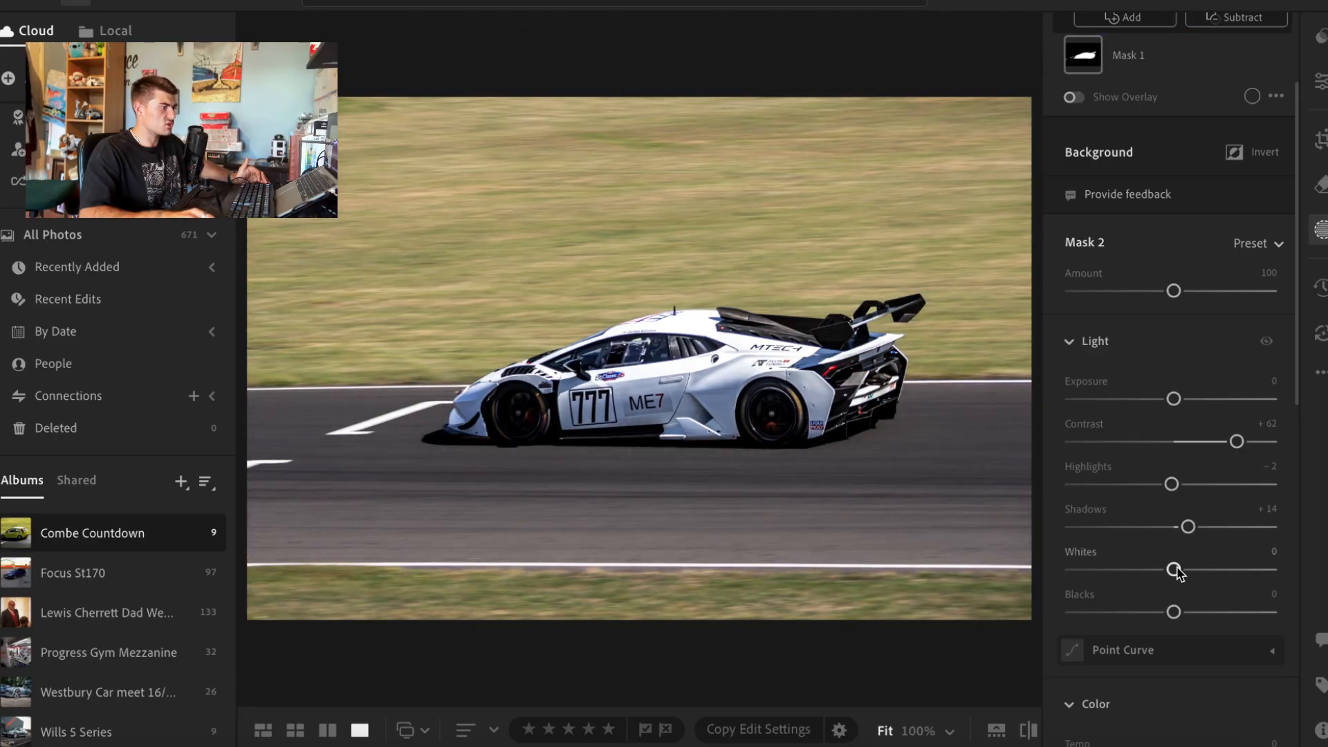
mouse_move(1180, 609)
mouse_down()
mouse_move(1193, 614)
mouse_move(1177, 615)
mouse_up()
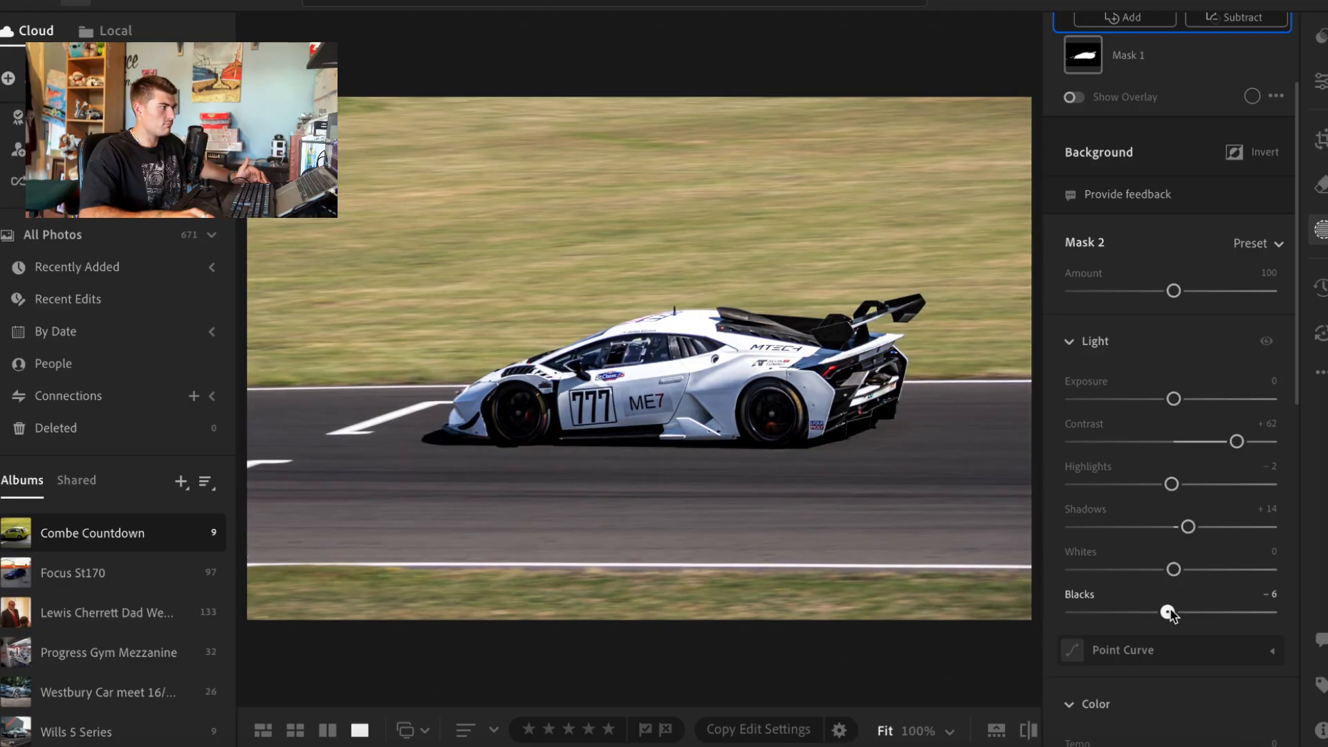
drag(1170, 613, 1165, 614)
Set the background mask's Texture to -42 and Clarity to +57, and leave masking.
scroll(1176, 484, down, 2)
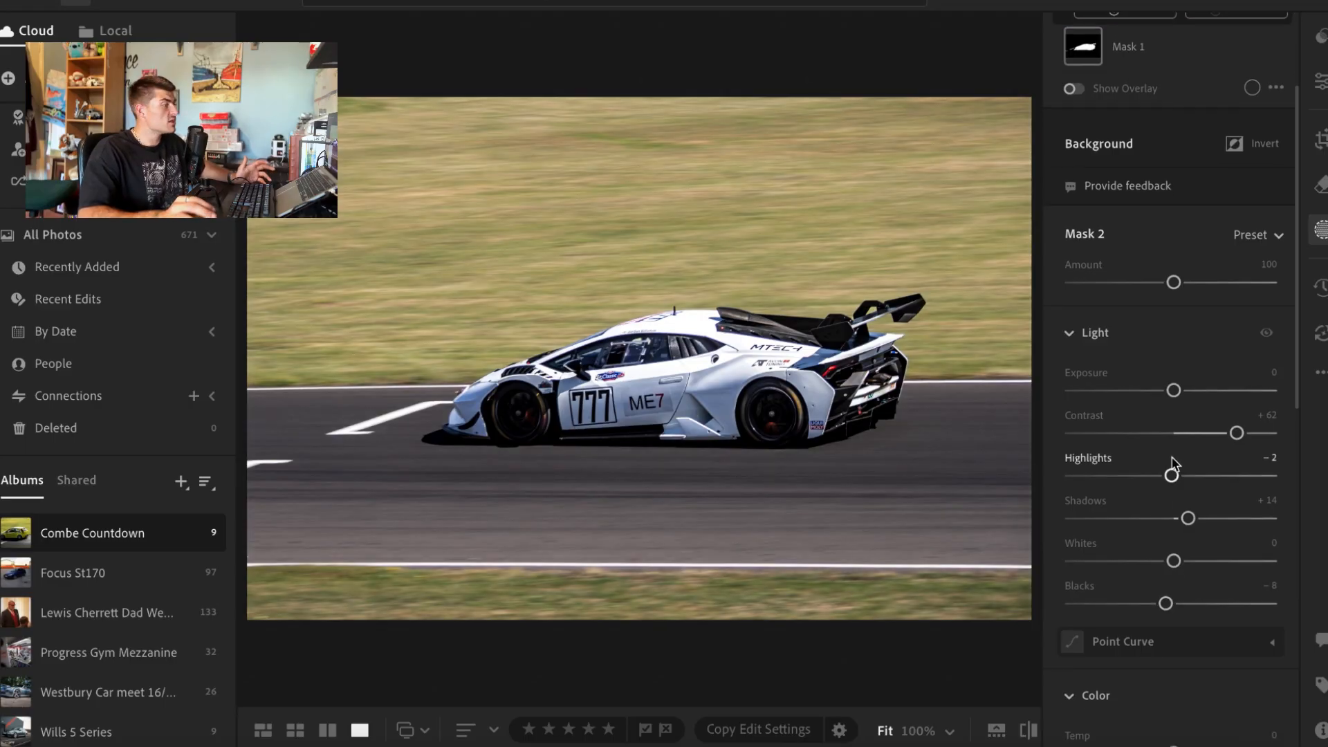
scroll(1174, 460, down, 1)
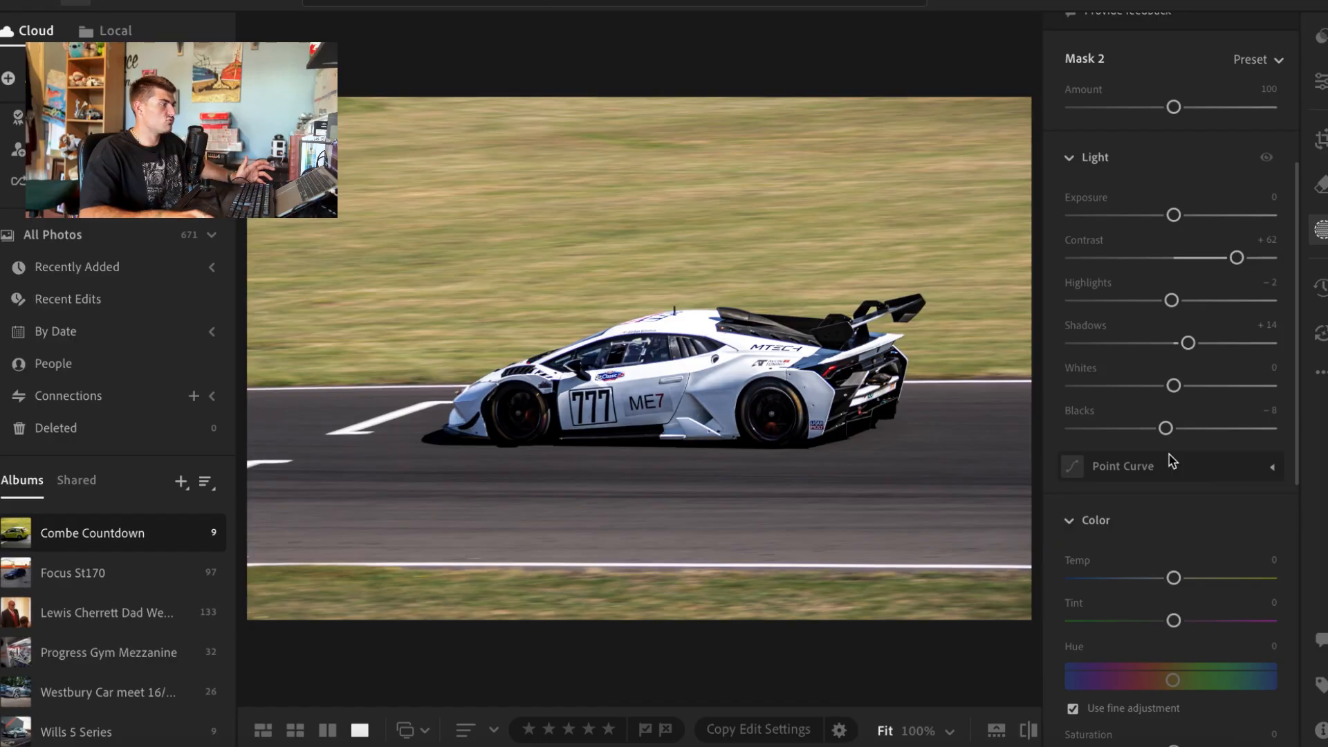
scroll(1174, 460, down, 4)
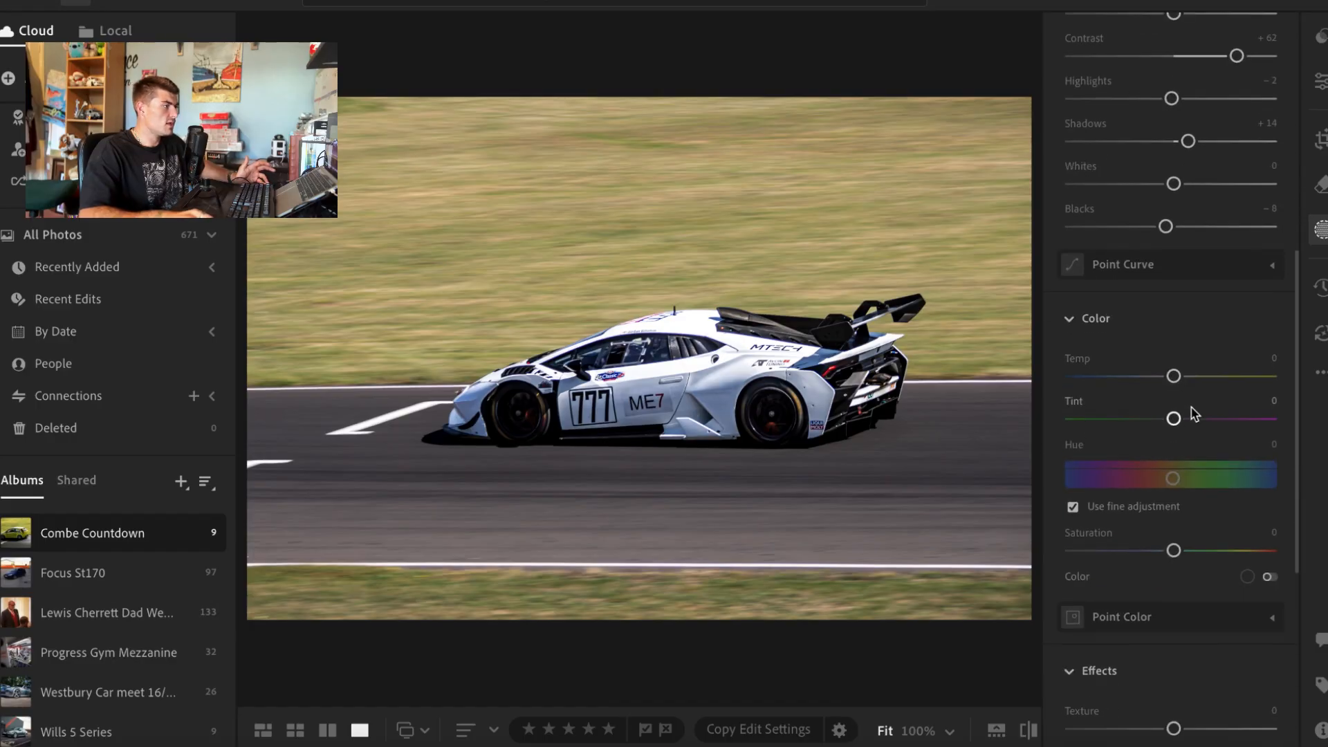
scroll(1192, 414, down, 3)
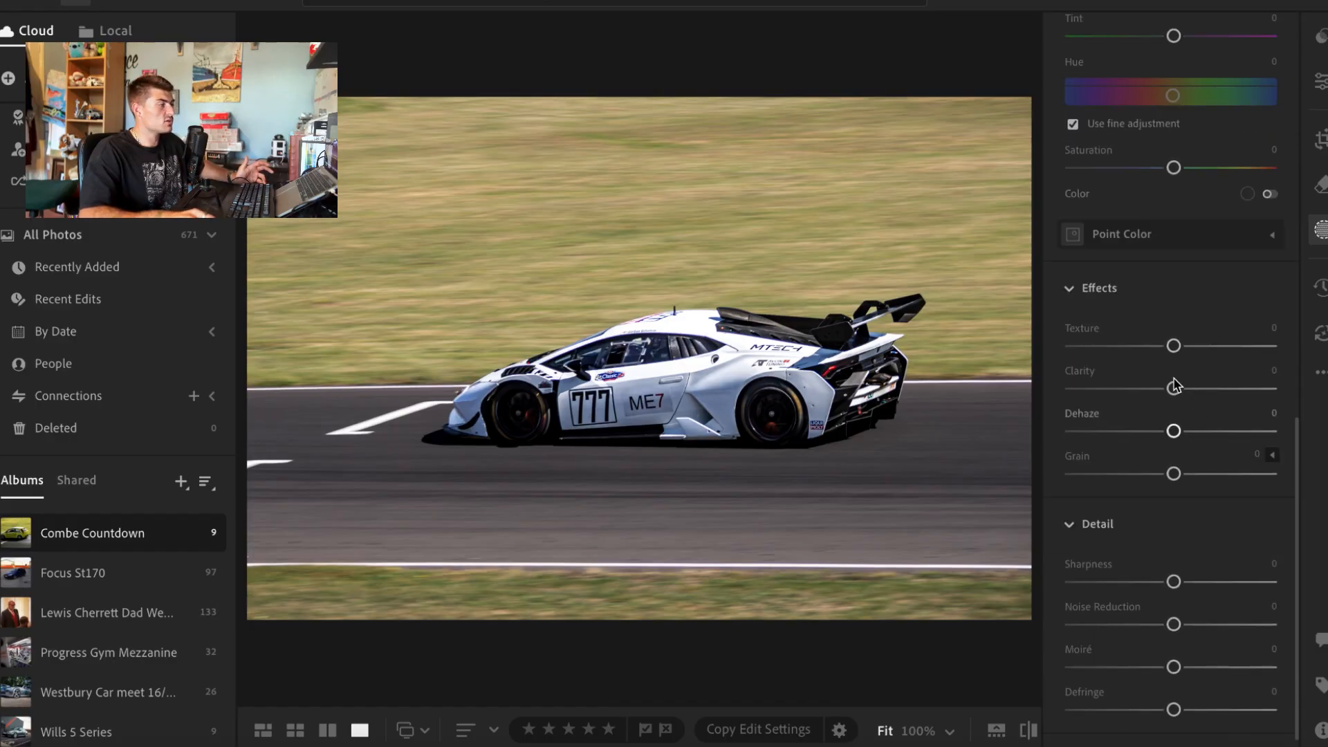
drag(1174, 390, 1305, 380)
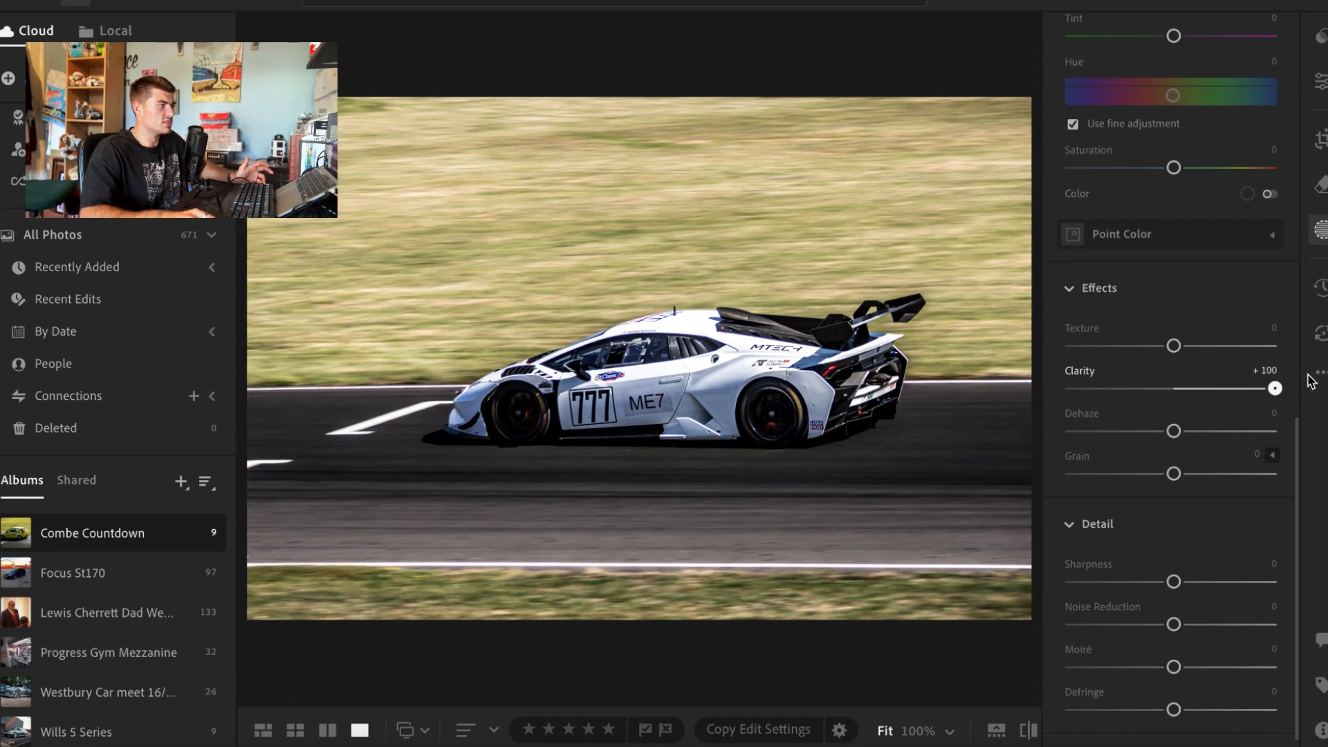
drag(1235, 379, 1184, 394)
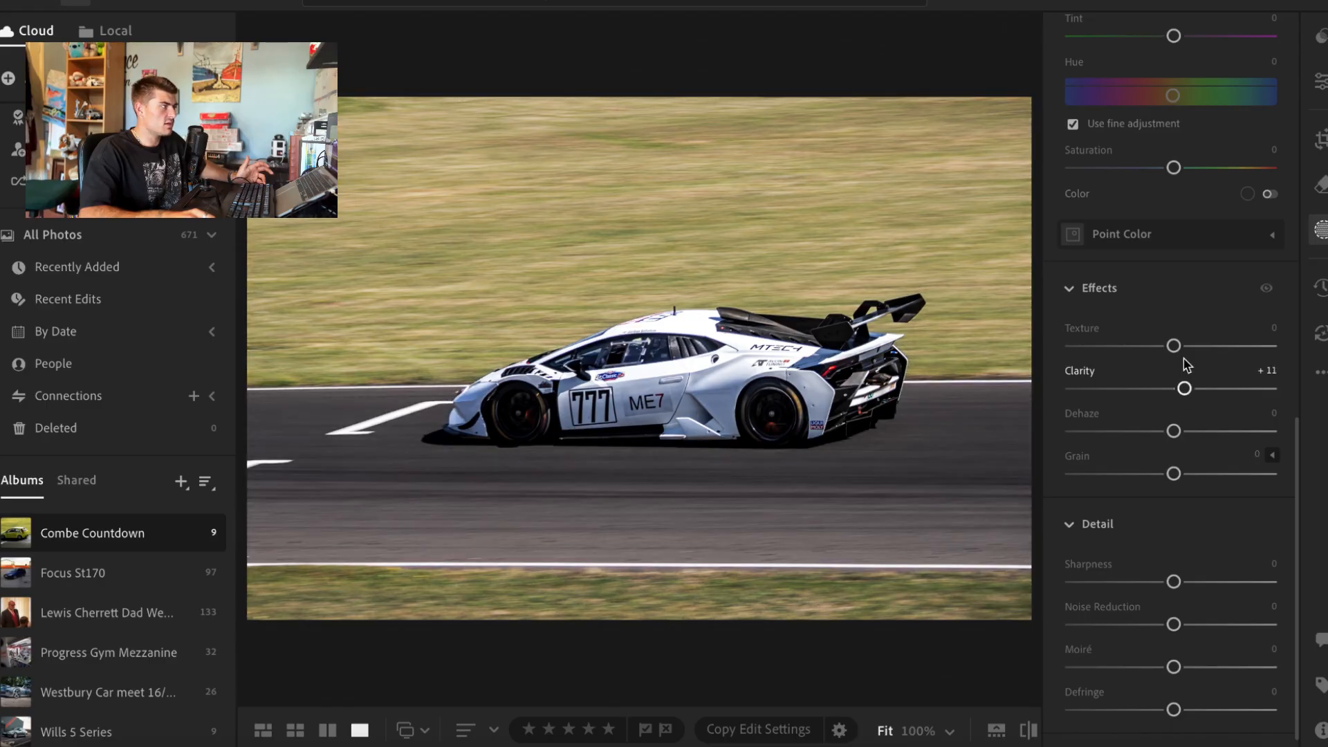
drag(1174, 346, 1132, 348)
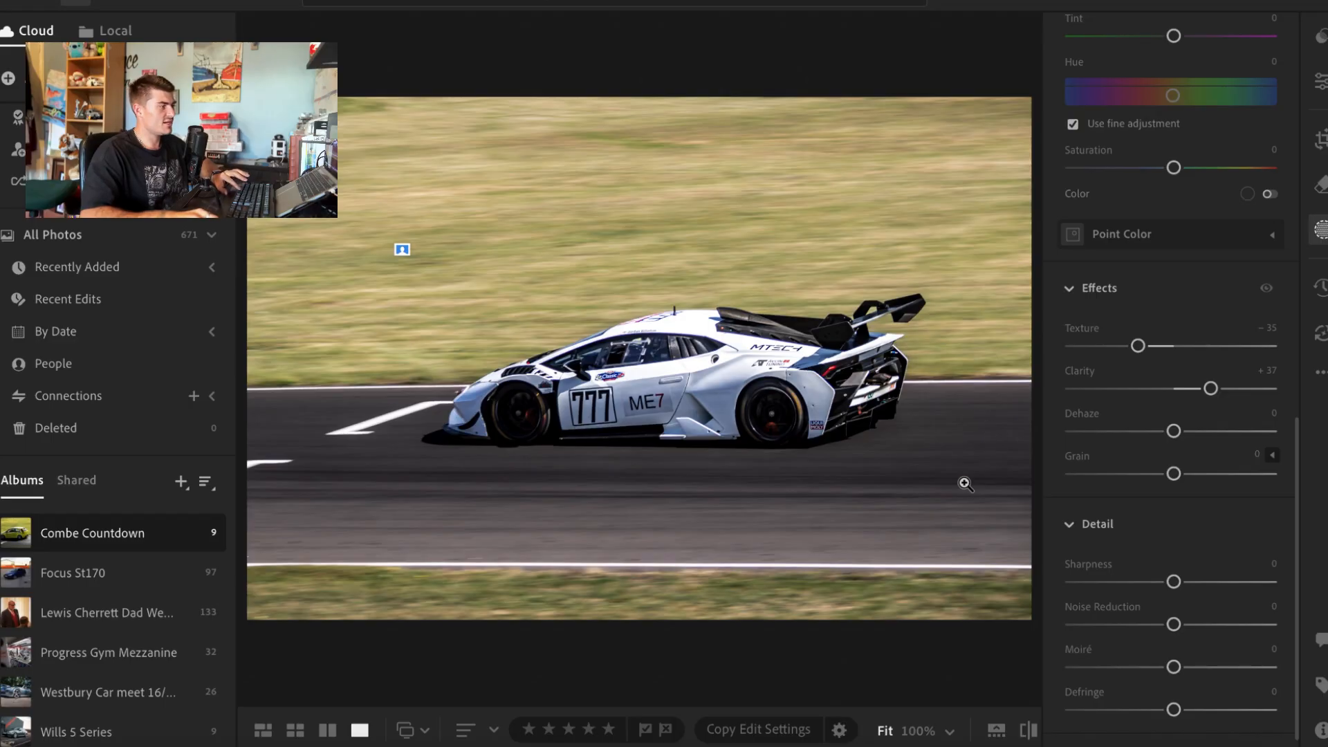
mouse_move(1211, 389)
mouse_down()
mouse_move(1252, 390)
mouse_move(1205, 389)
mouse_up()
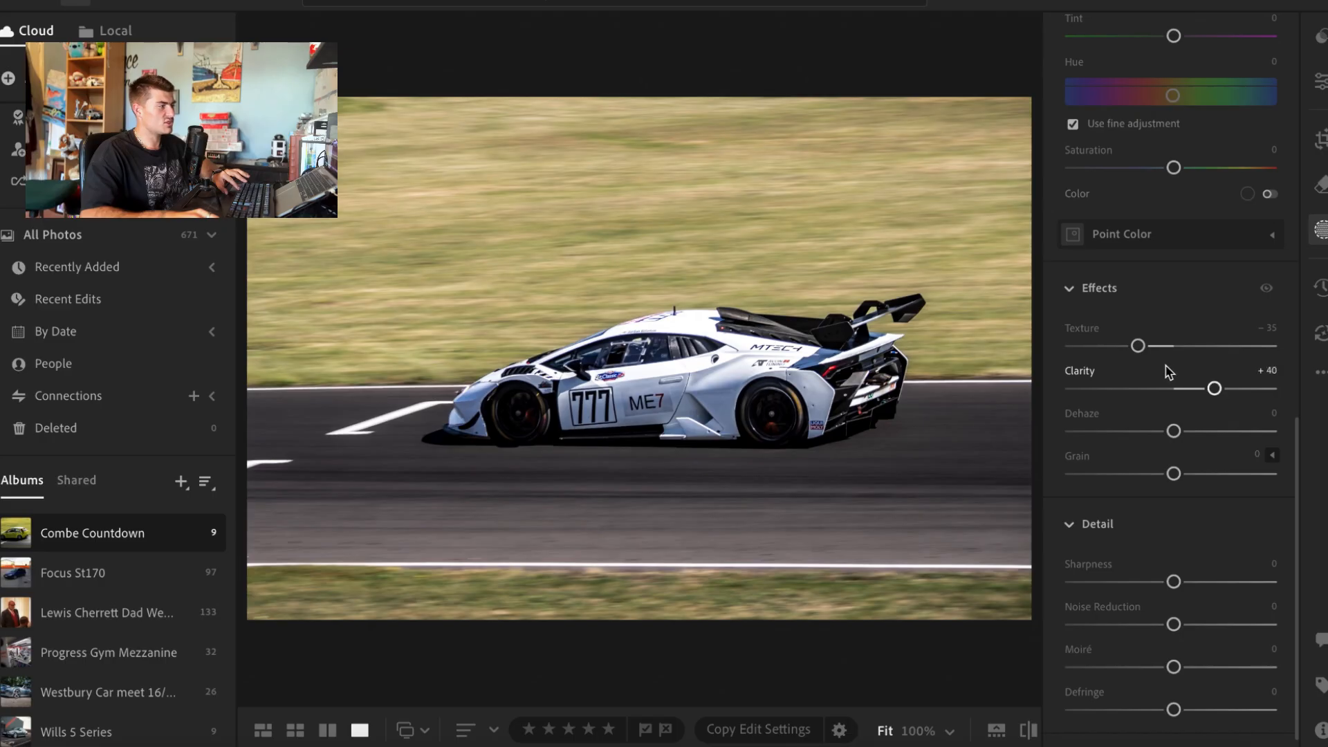
drag(1144, 354, 1139, 354)
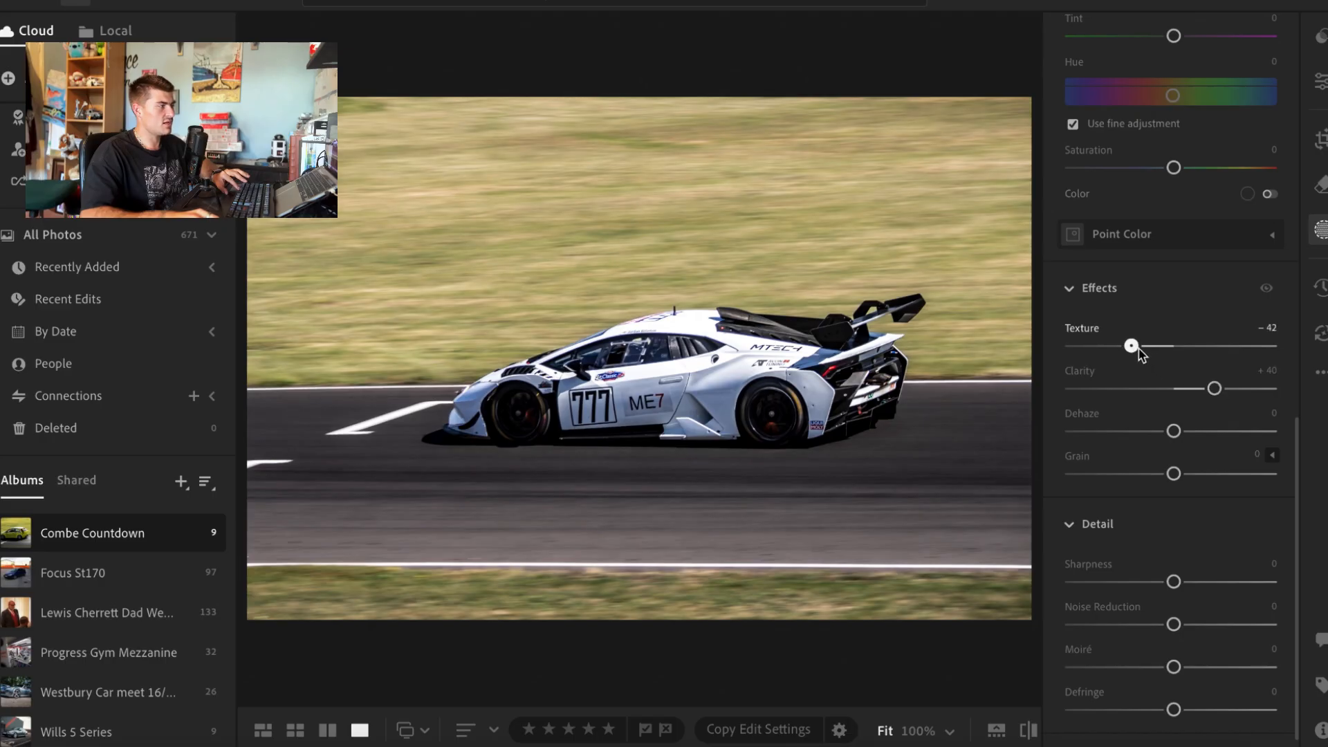
drag(1222, 391, 1230, 397)
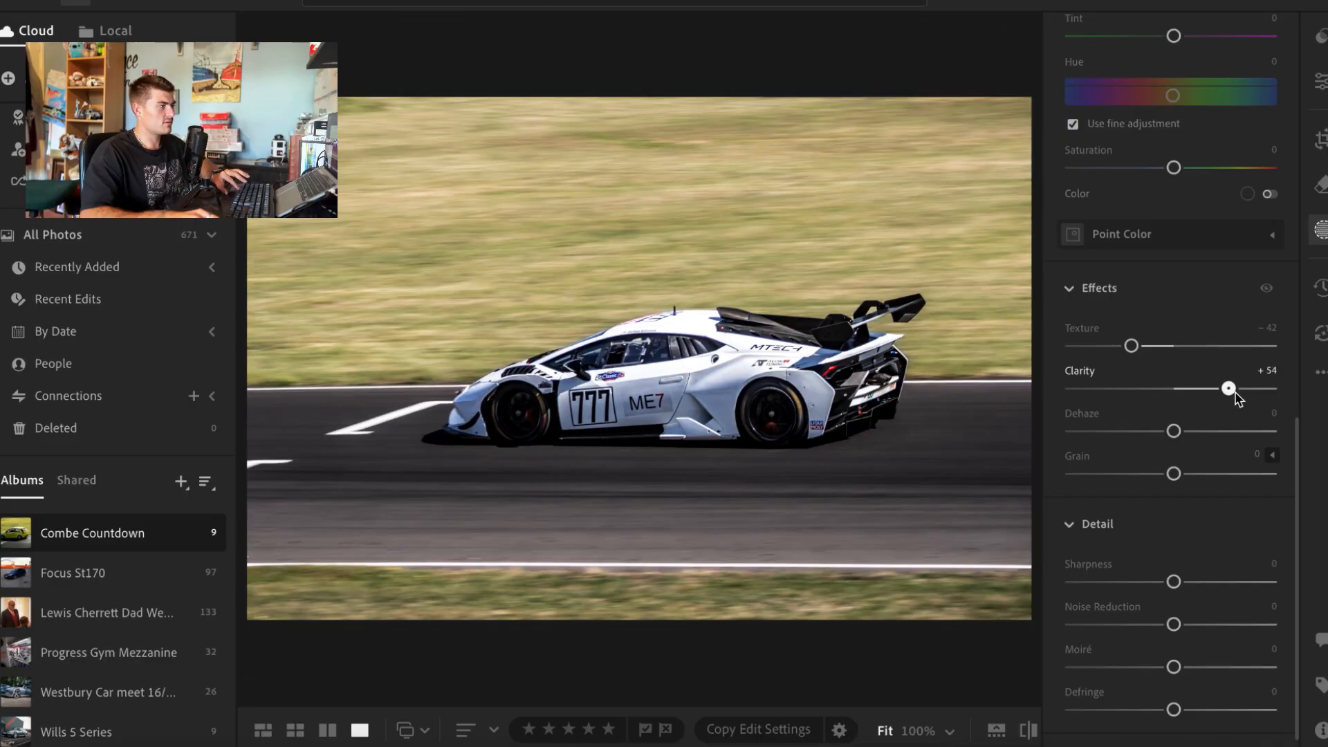
drag(1238, 400, 1241, 399)
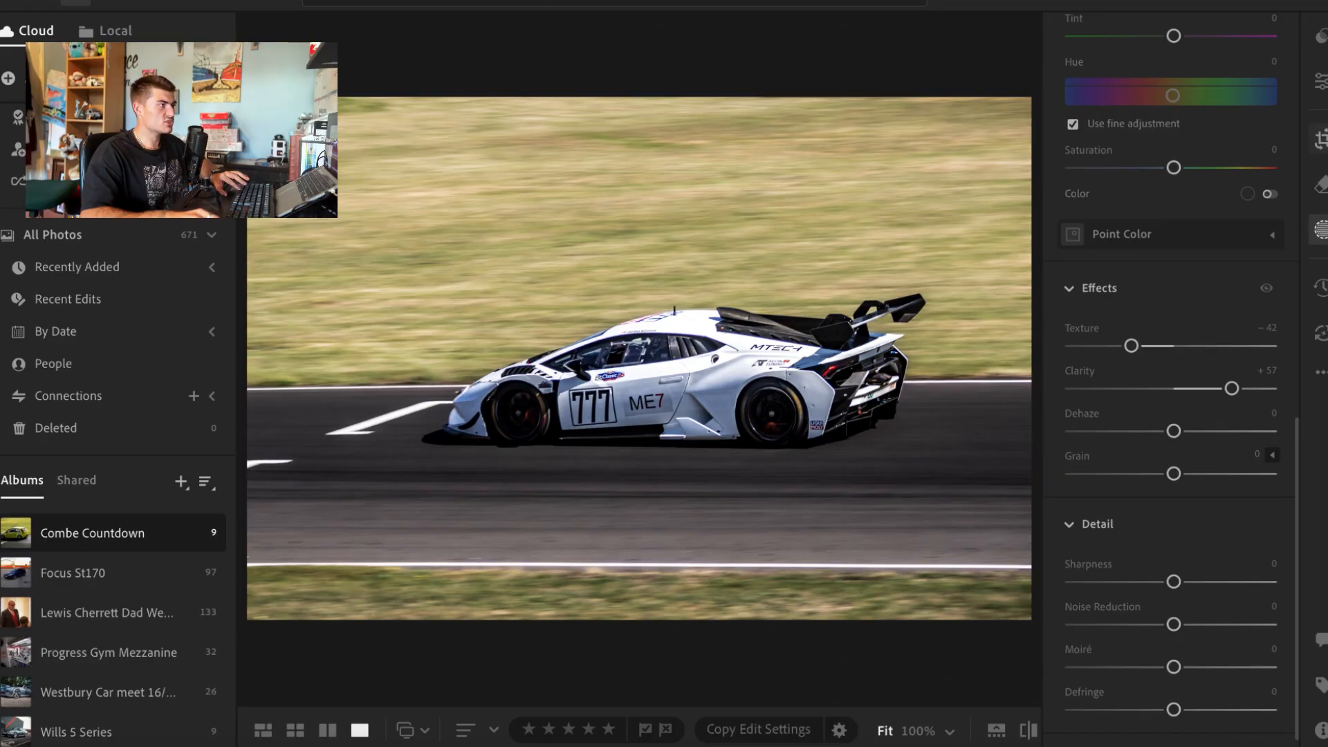
click(1321, 81)
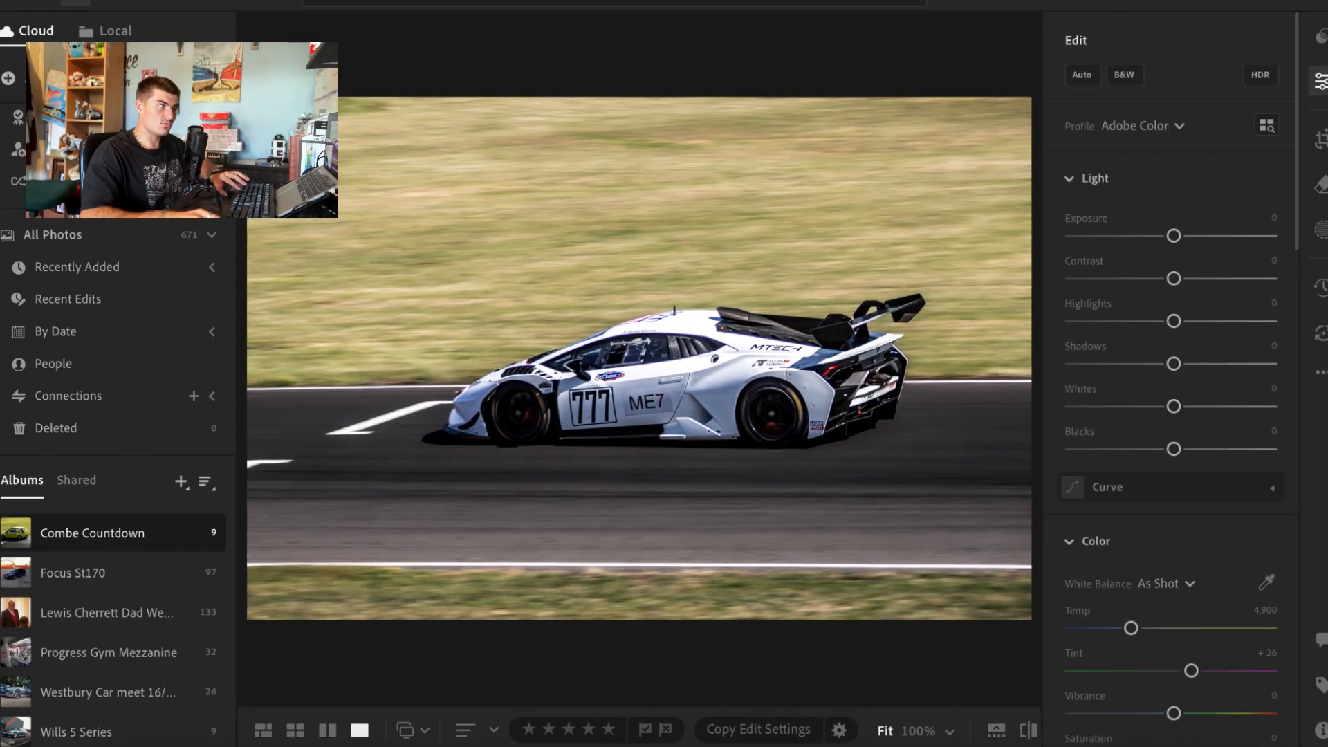
Enlarge the photo view and compare the edited photo with its original.
click(1321, 185)
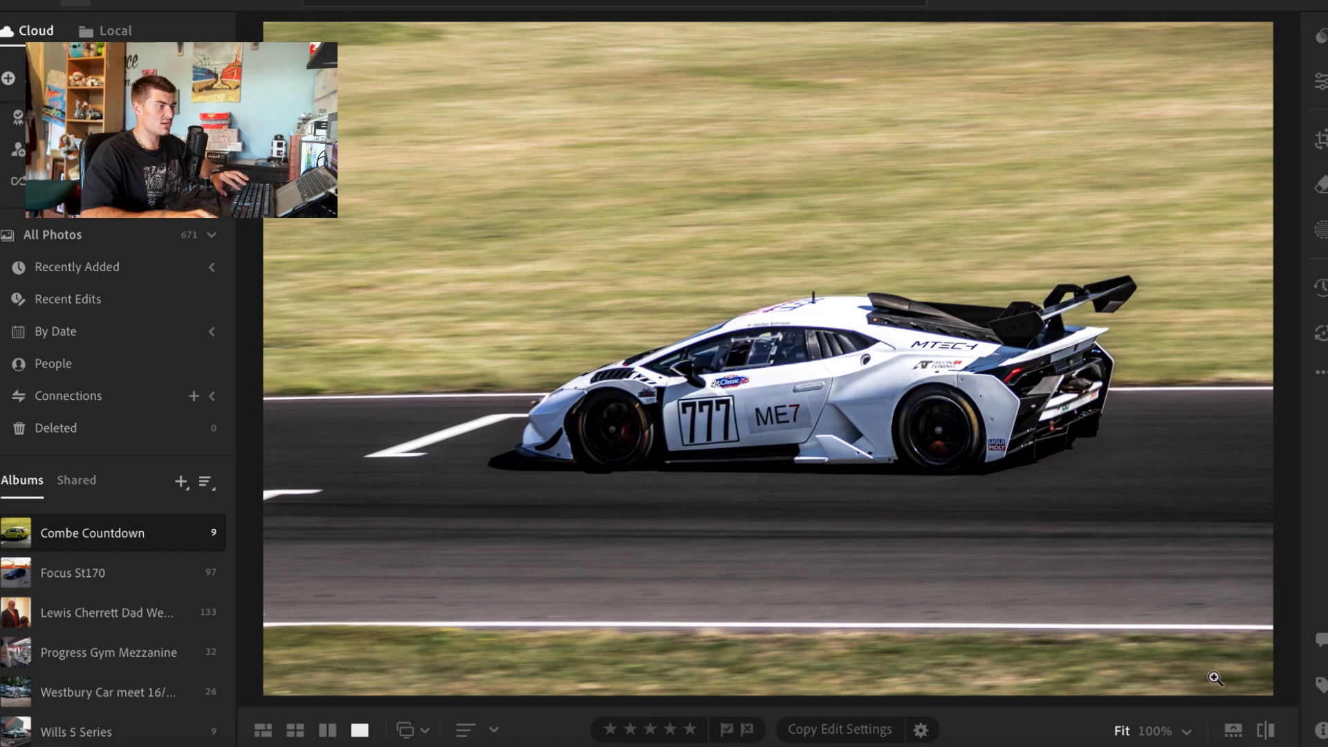
click(1265, 734)
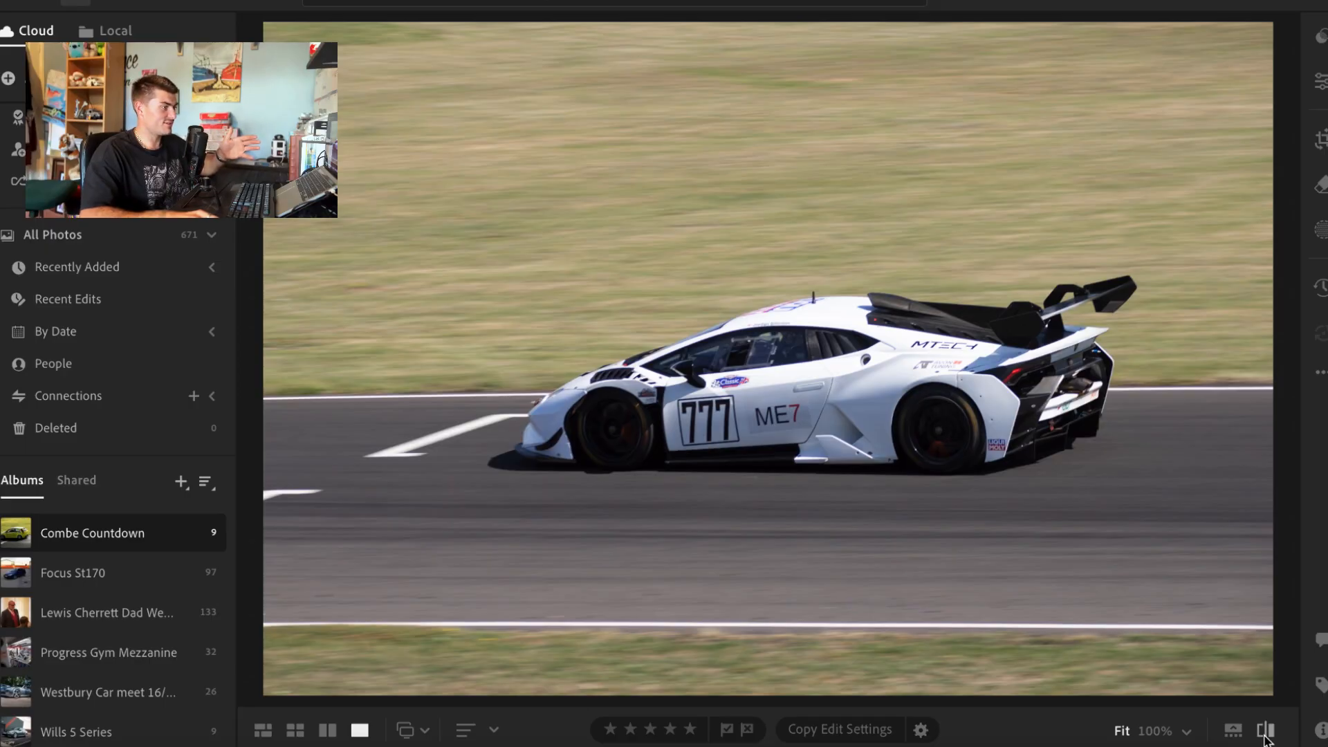
click(1265, 737)
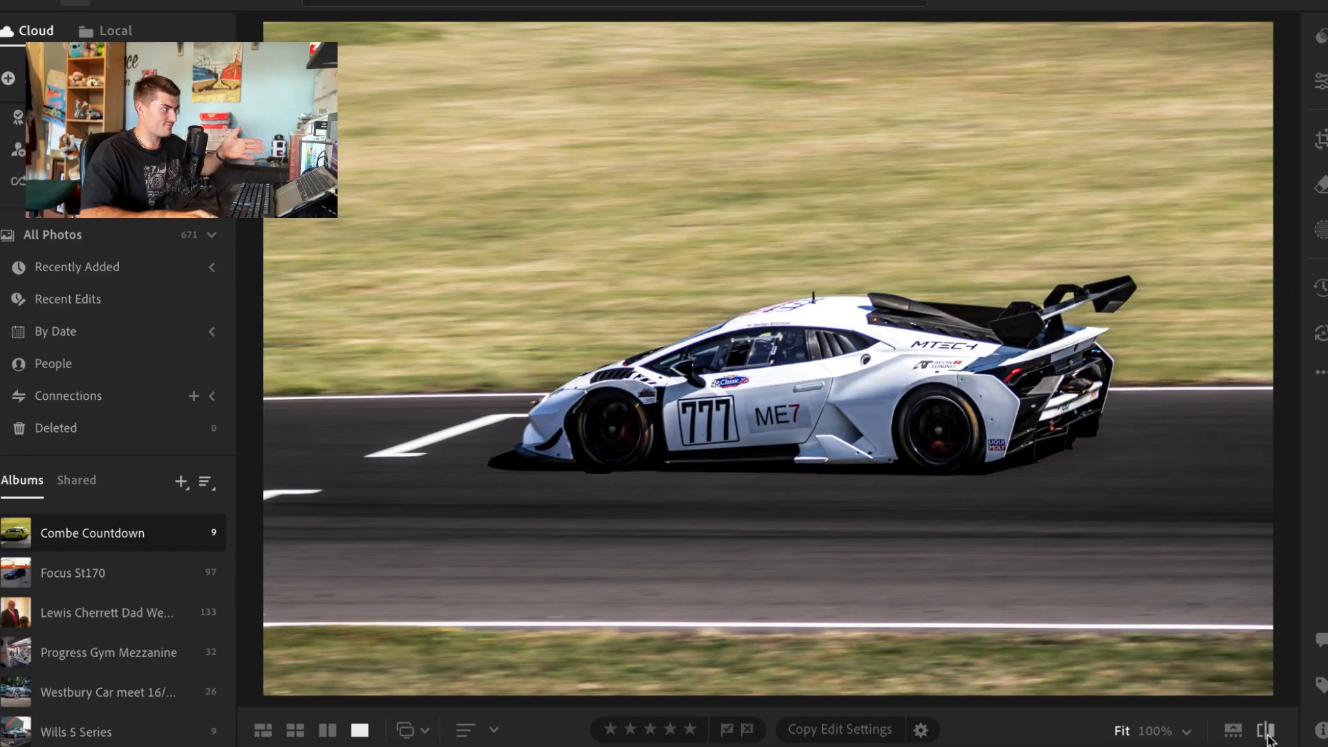
click(1266, 735)
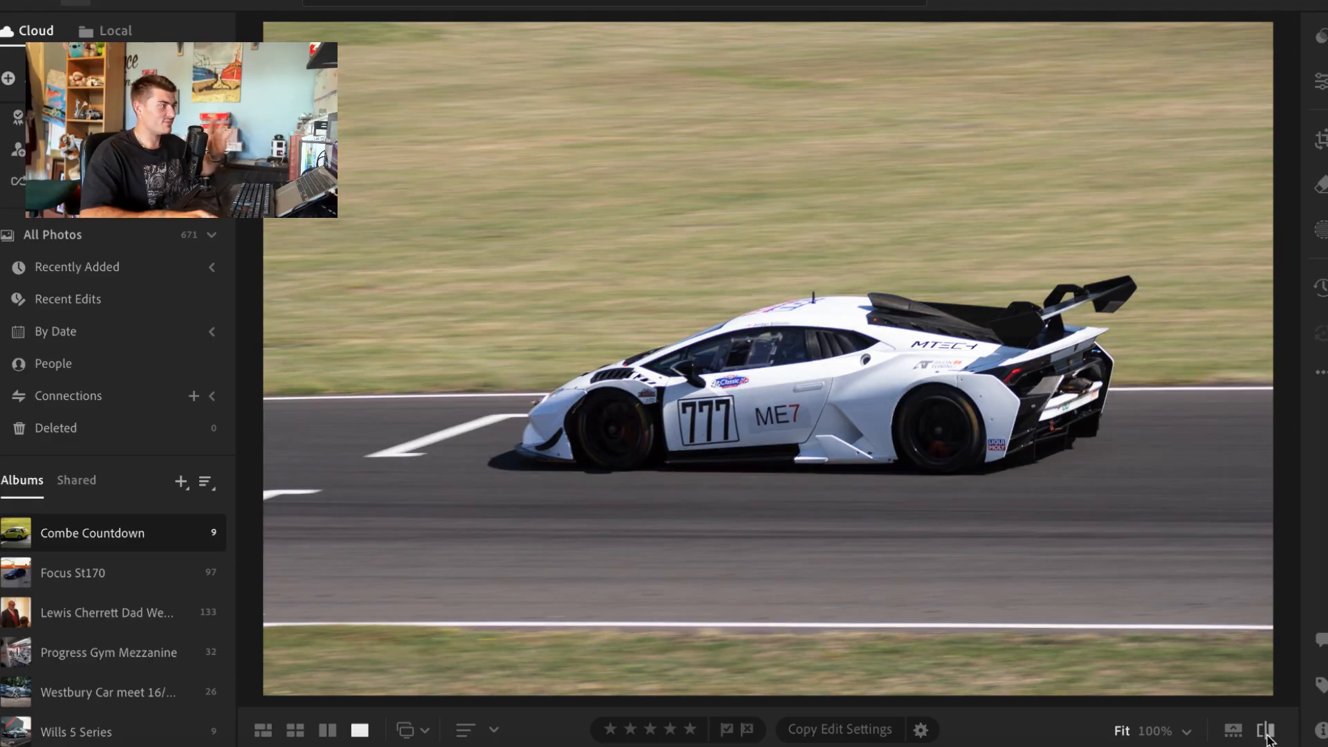
click(1266, 735)
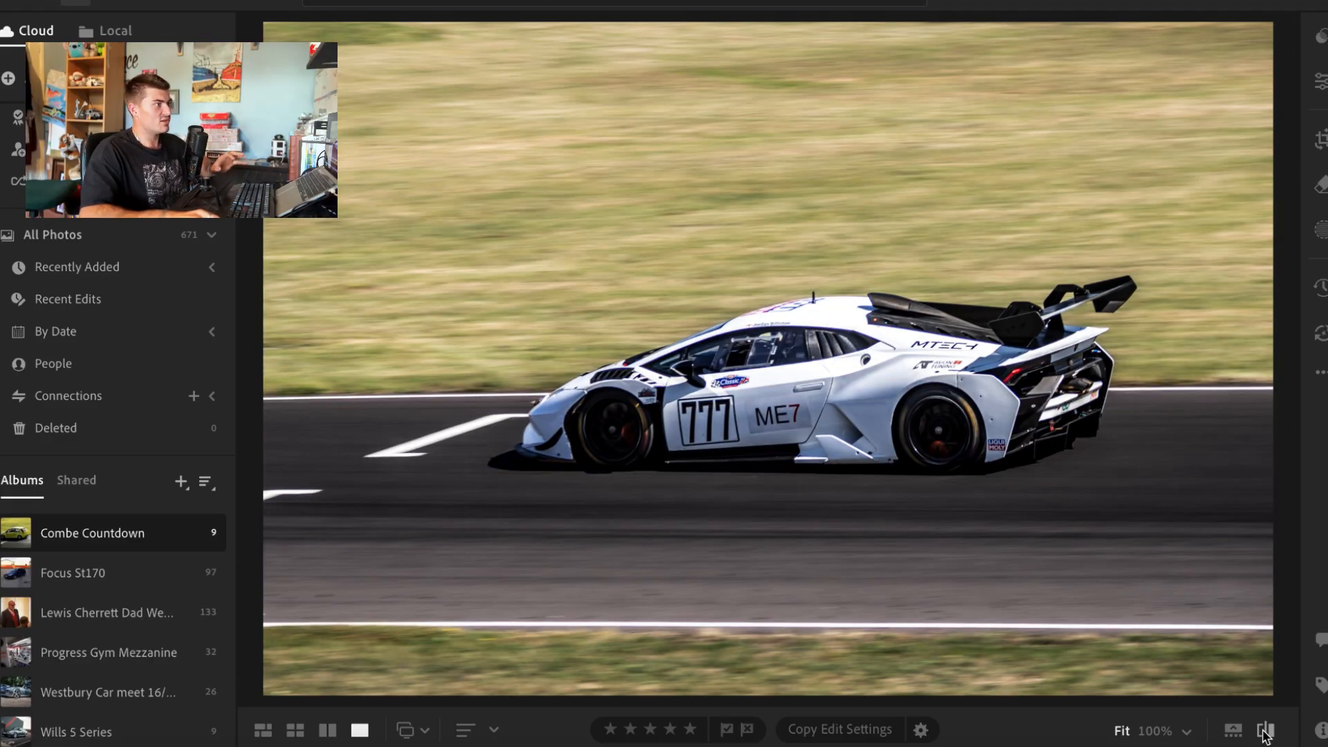
Add a new linear gradient mask rising from the photo's lower edge to about the level of the car's wheels.
click(1321, 242)
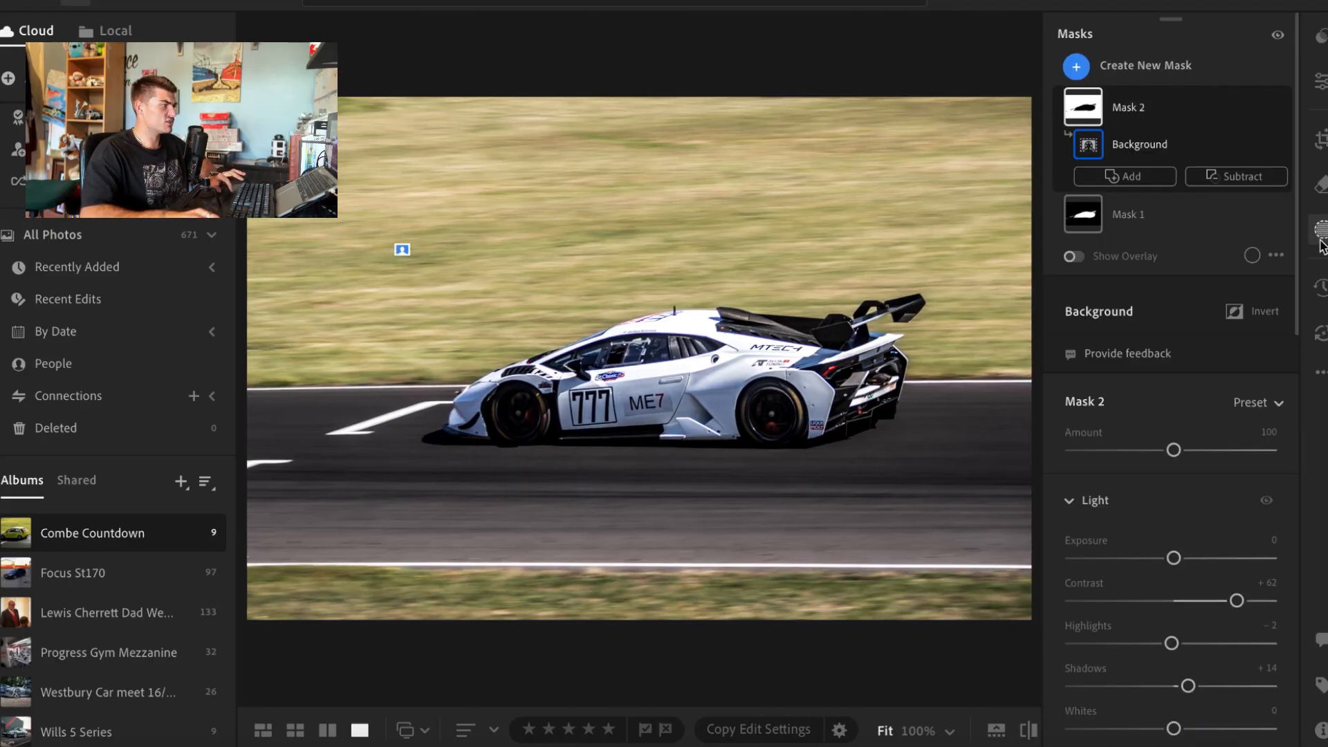
click(768, 374)
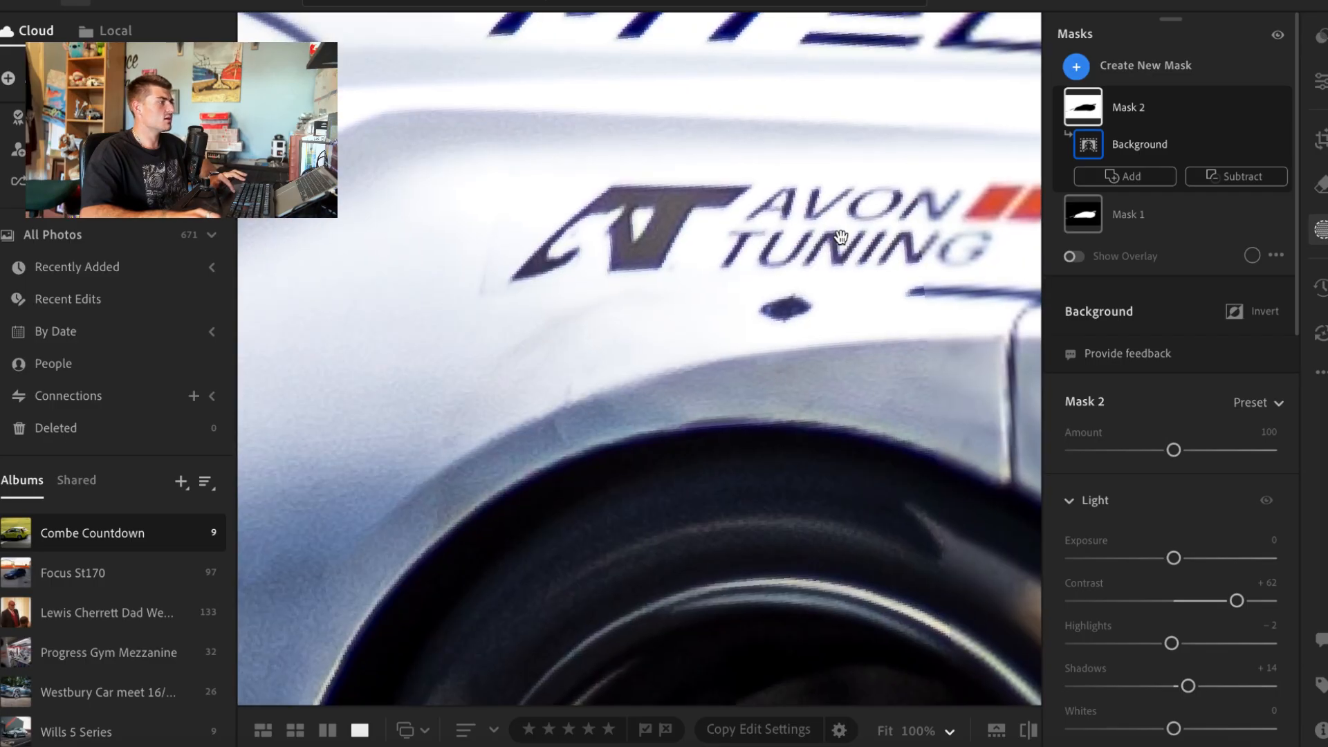
click(780, 288)
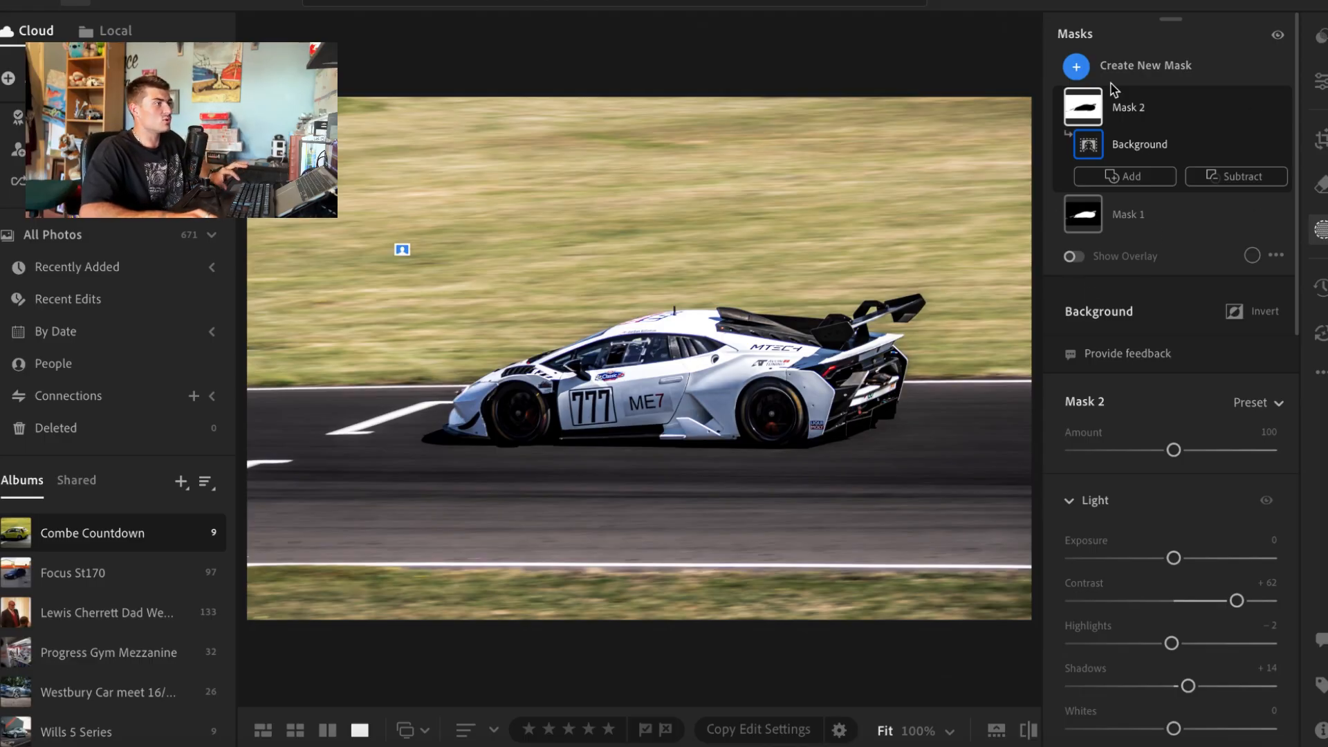
click(1077, 67)
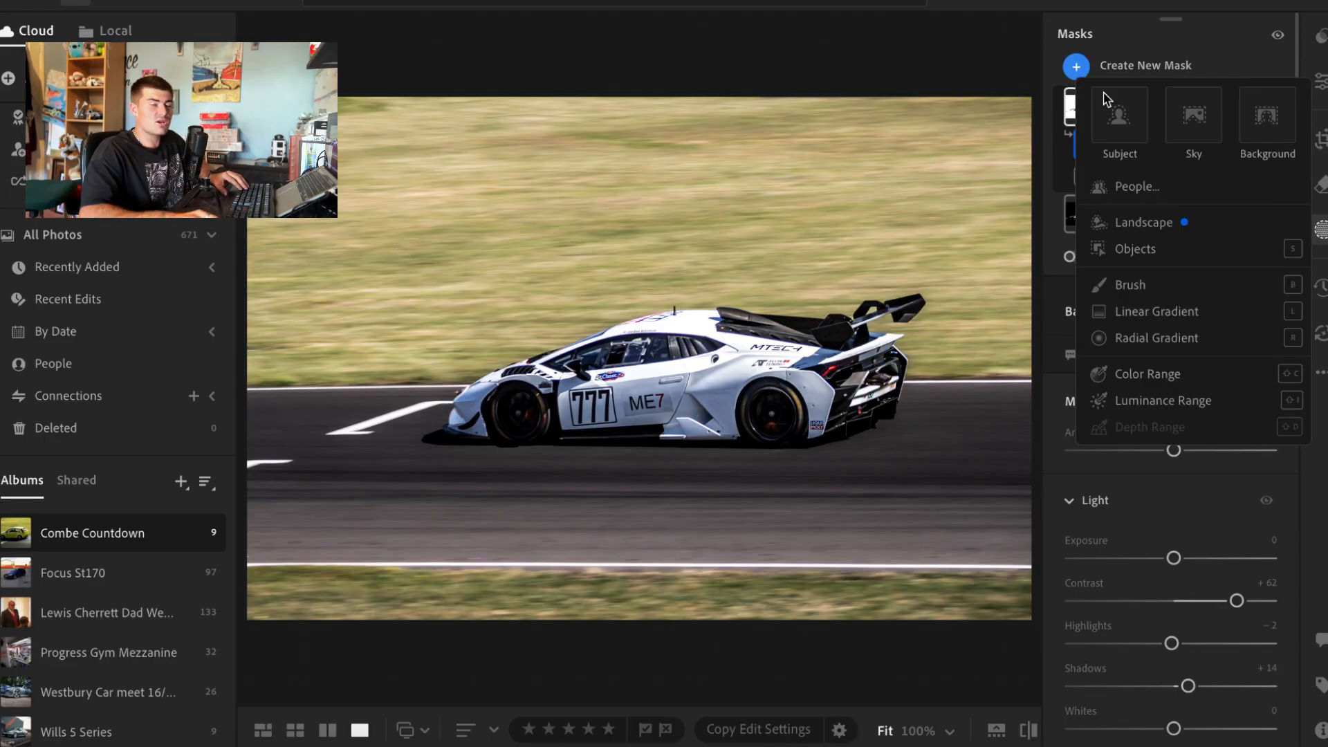
click(1176, 319)
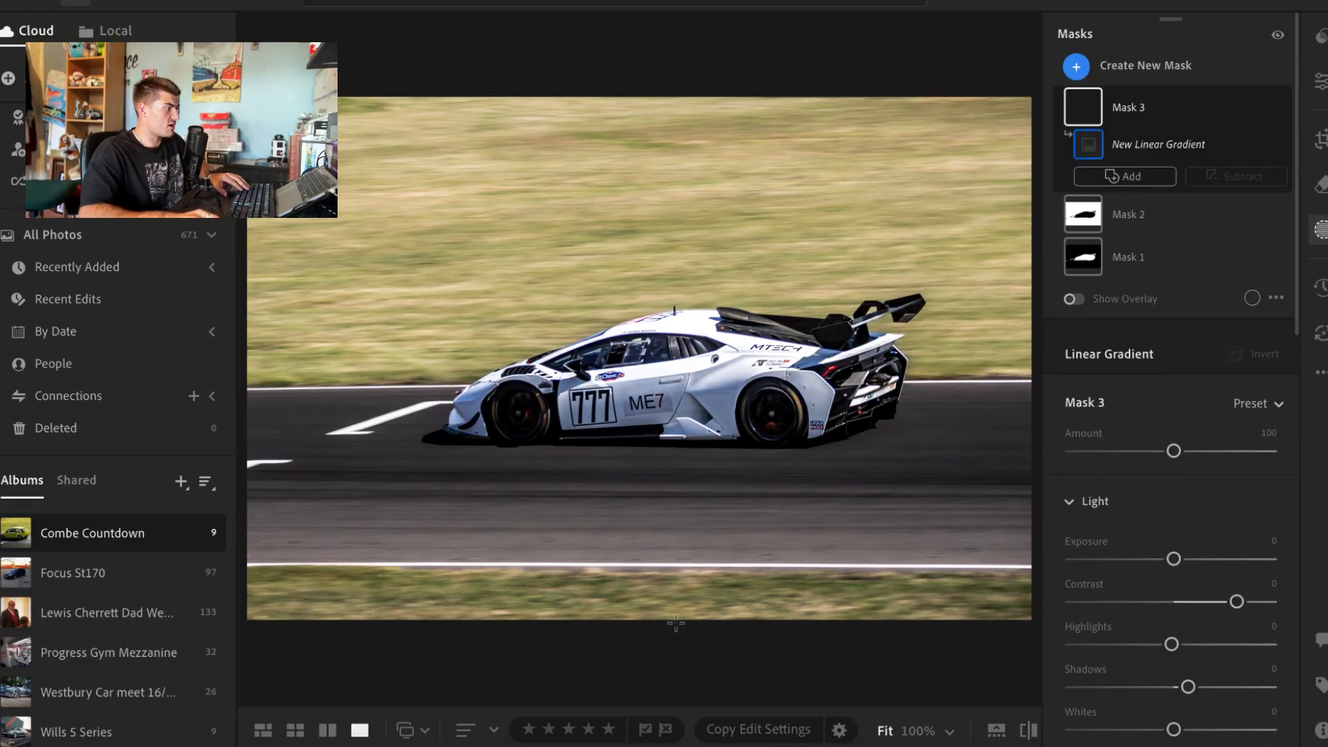
drag(674, 627, 673, 416)
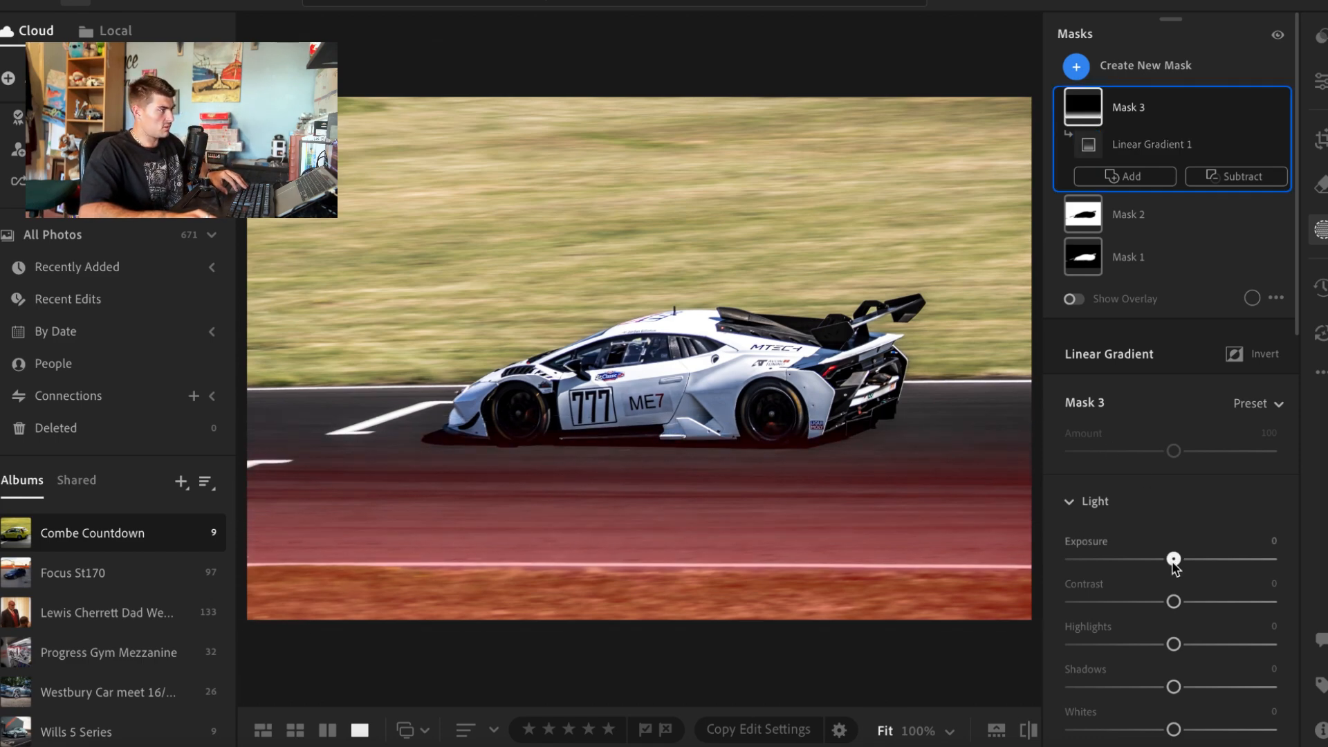
Set the gradient mask's Exposure to -0.68, Highlights to -9, Saturation to +24, Clarity to +16 and Texture to -20.
drag(1174, 558, 1158, 564)
scroll(1159, 564, down, 3)
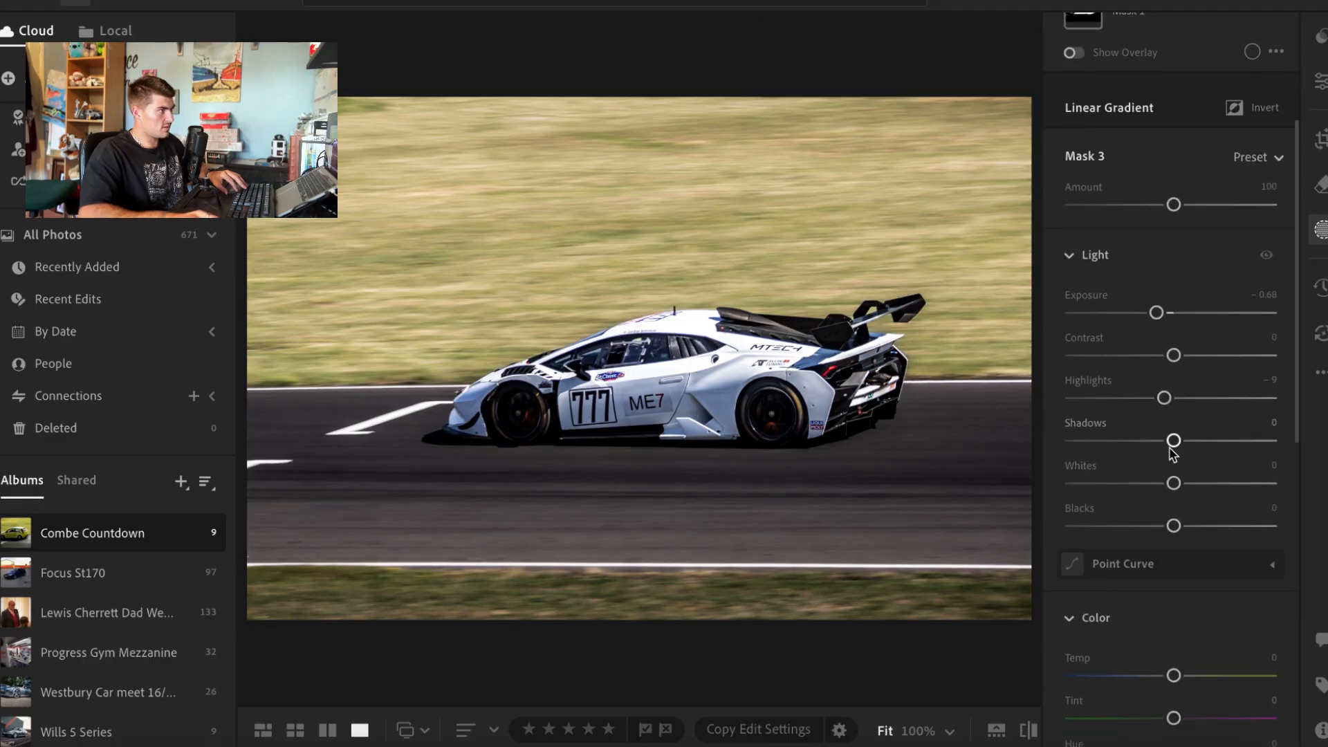
scroll(1177, 474, down, 8)
scroll(1169, 277, up, 1)
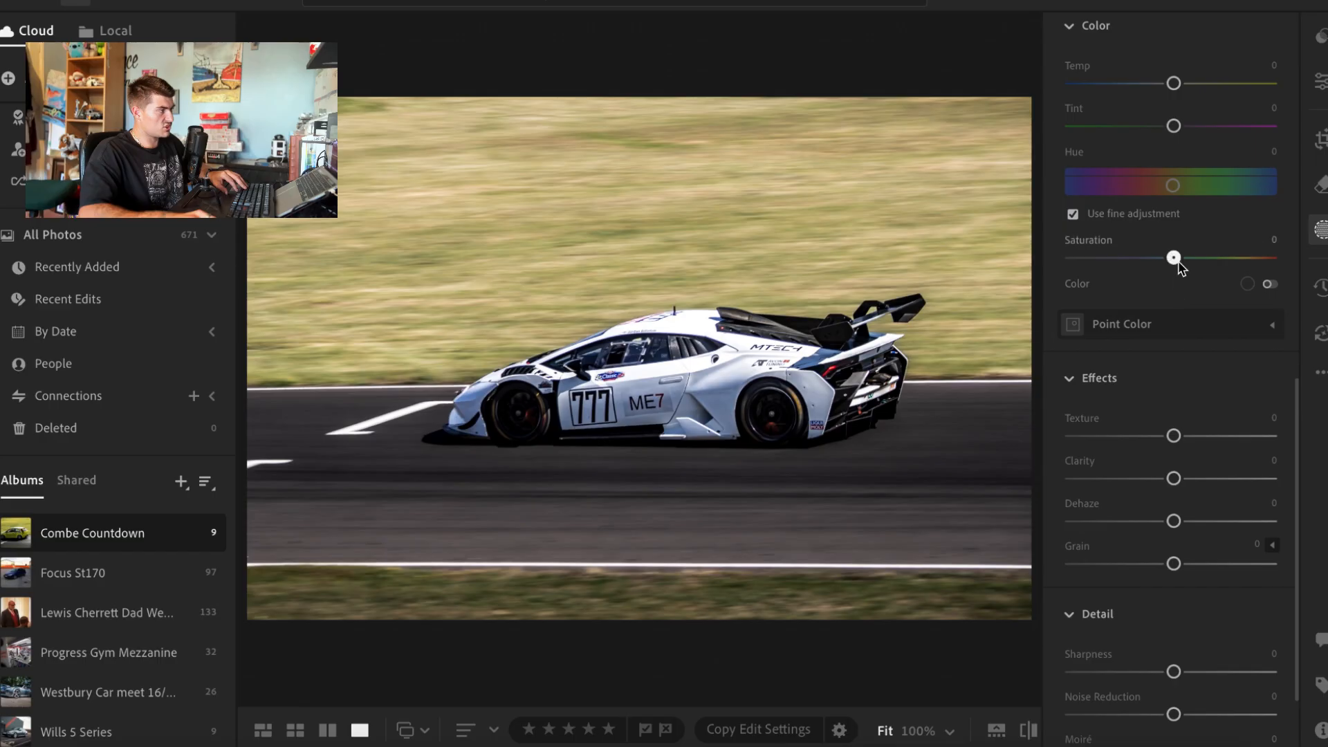
drag(1174, 259, 1206, 265)
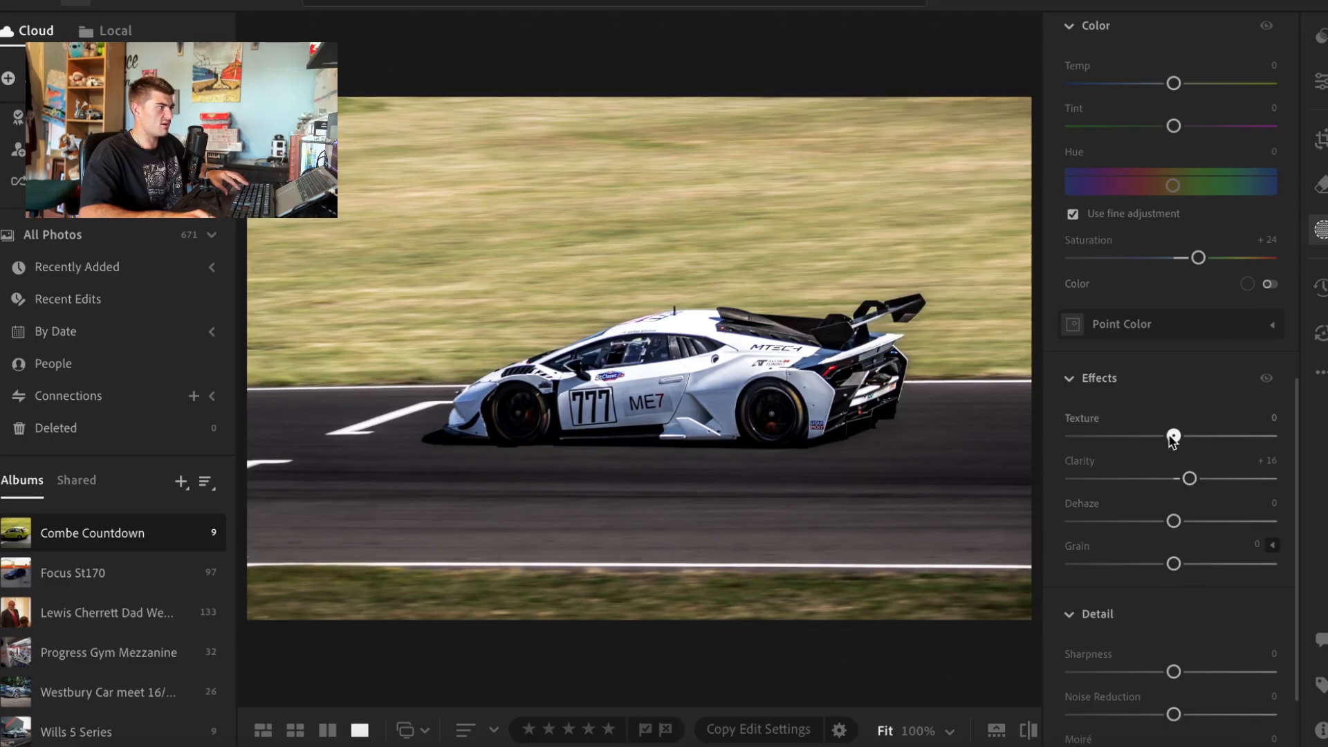
drag(1173, 436, 1157, 437)
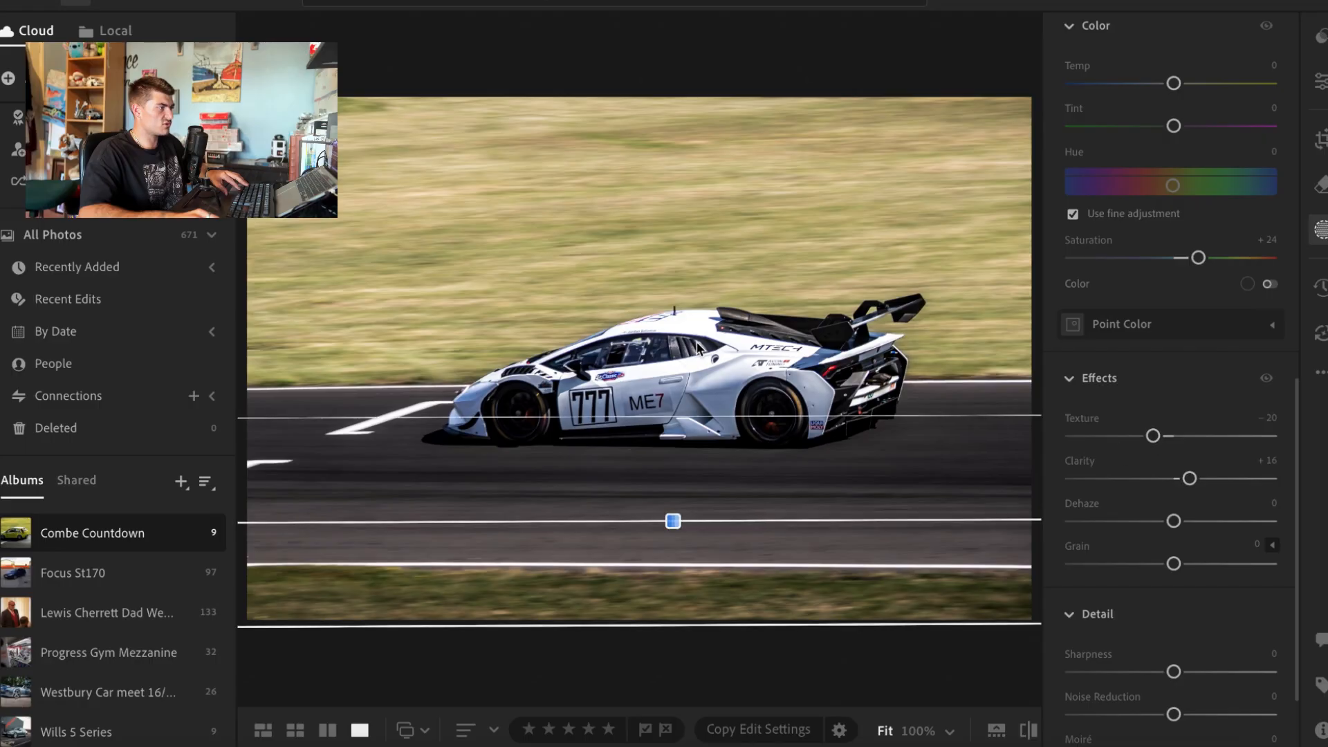
Shift the linear gradient slightly upward and set its Blacks to +9.
drag(681, 522, 684, 516)
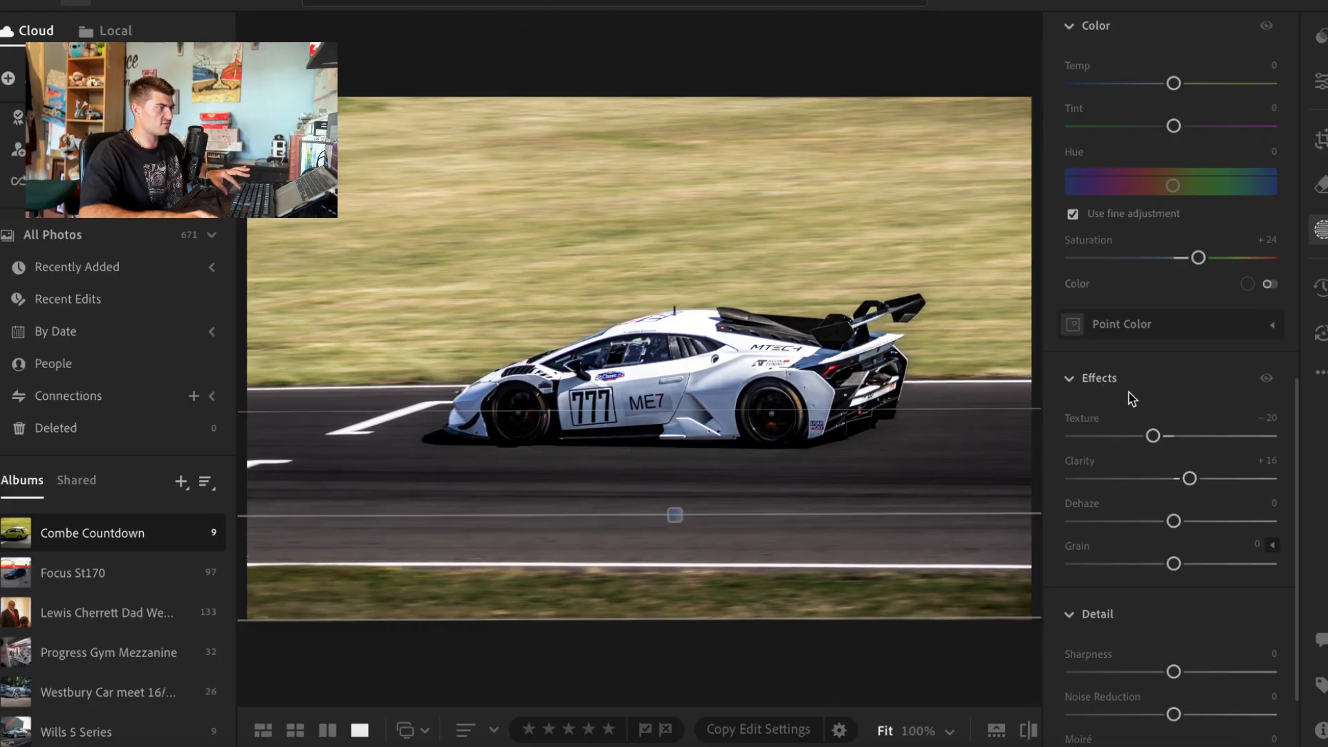
scroll(1171, 305, up, 6)
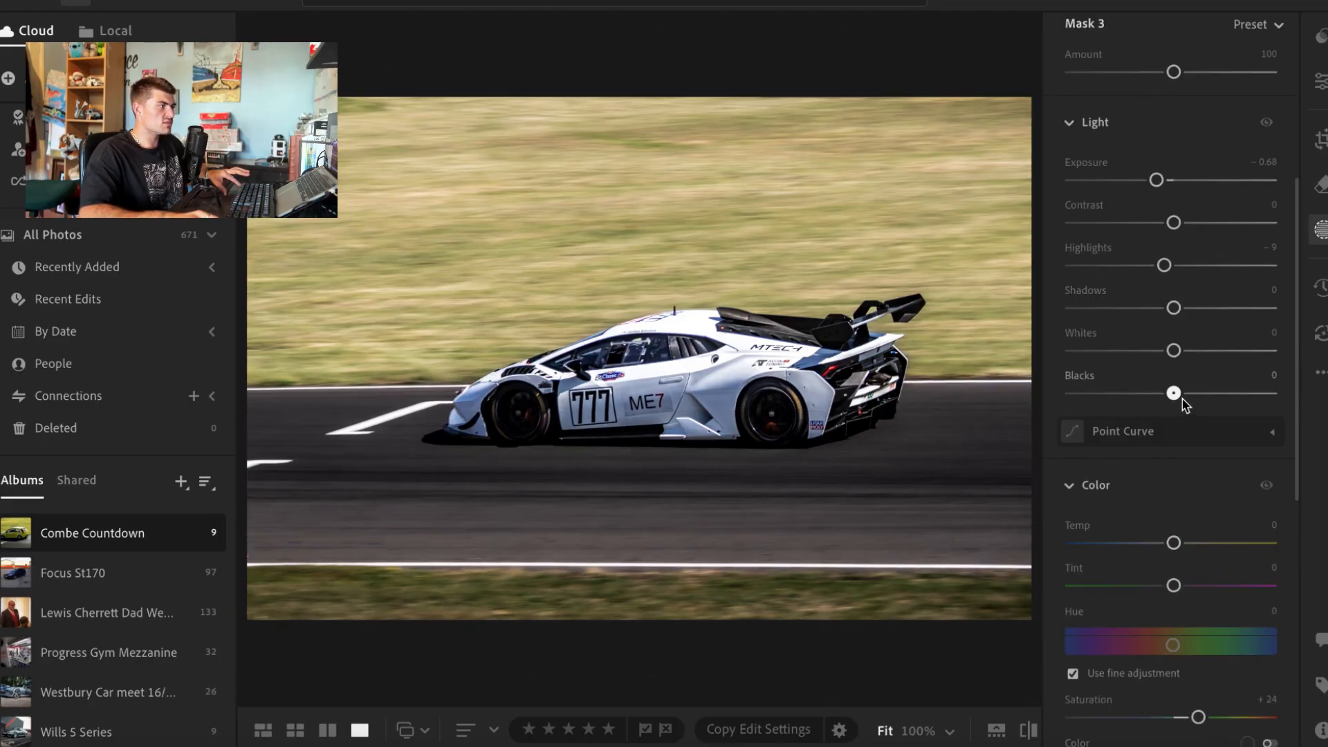
drag(1174, 393, 1191, 396)
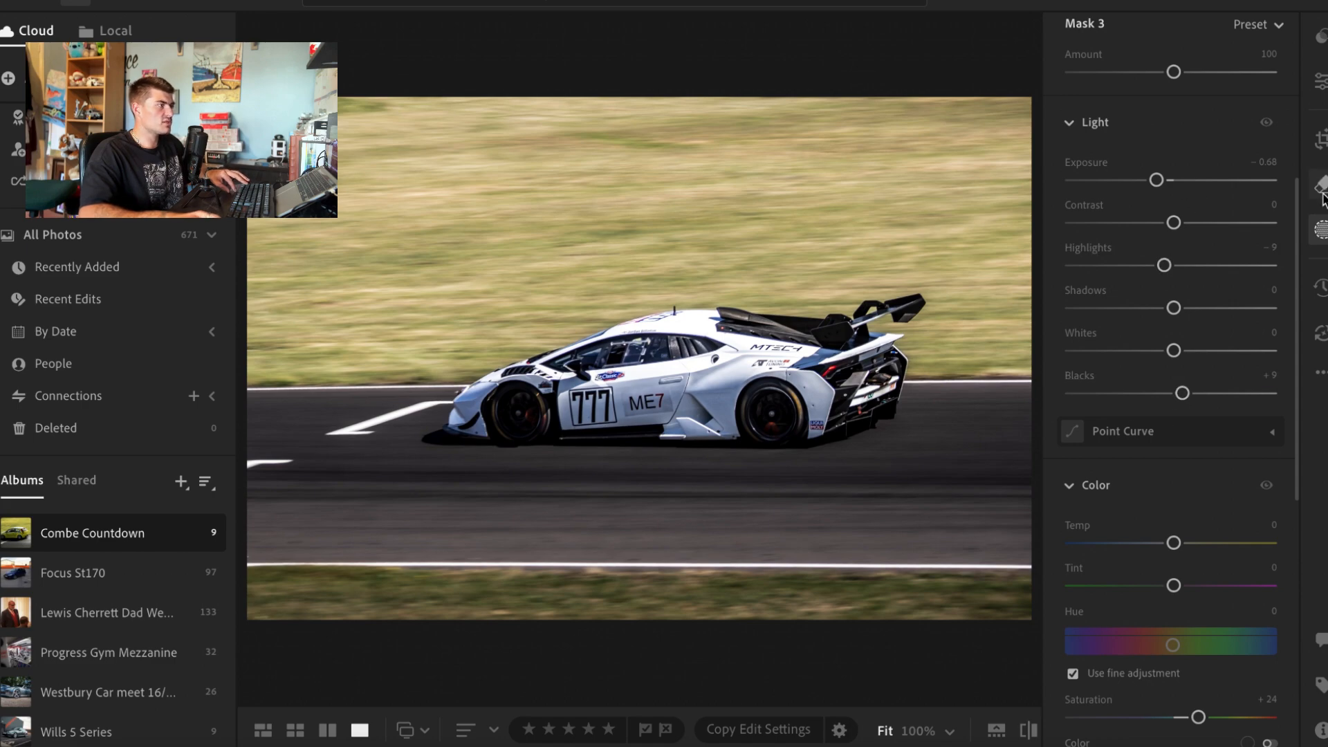
Create a new brush mask at size 11 and paint over the lower part of the car from front splitter to rear bumper.
scroll(1180, 225, up, 5)
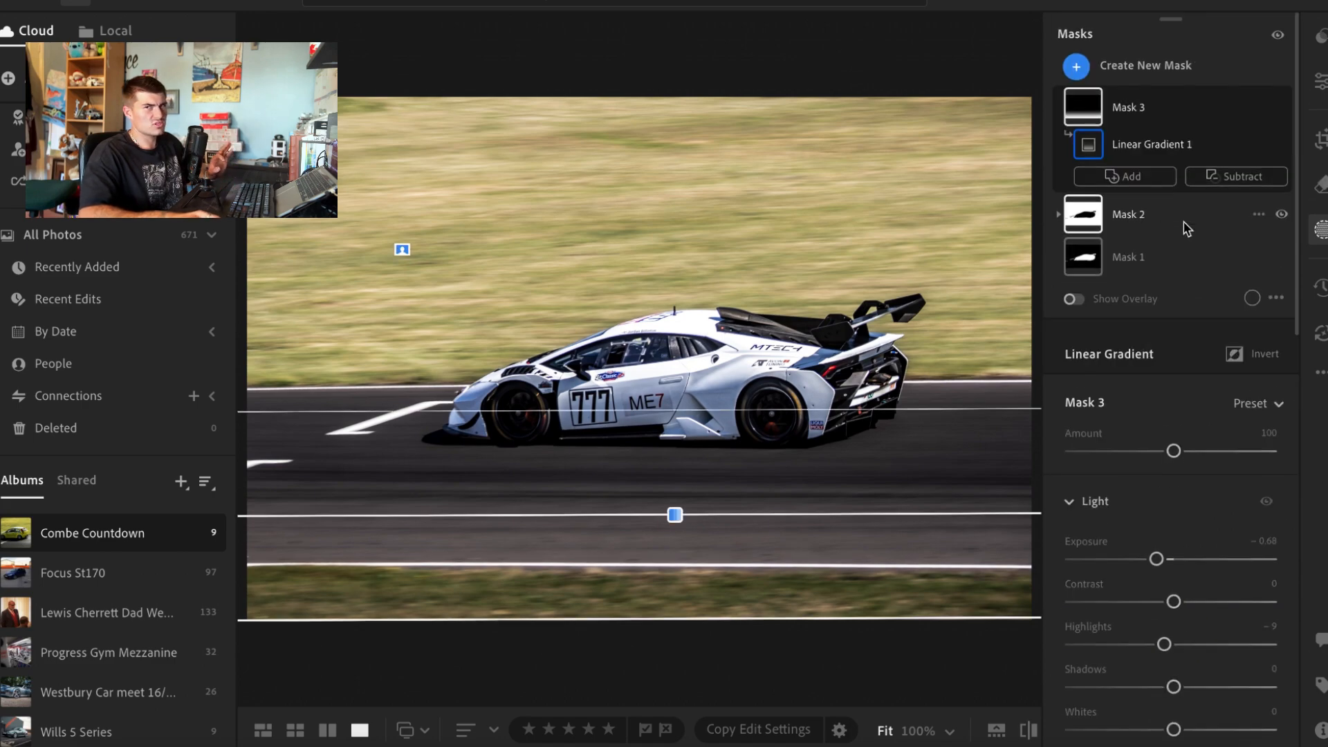
click(1077, 67)
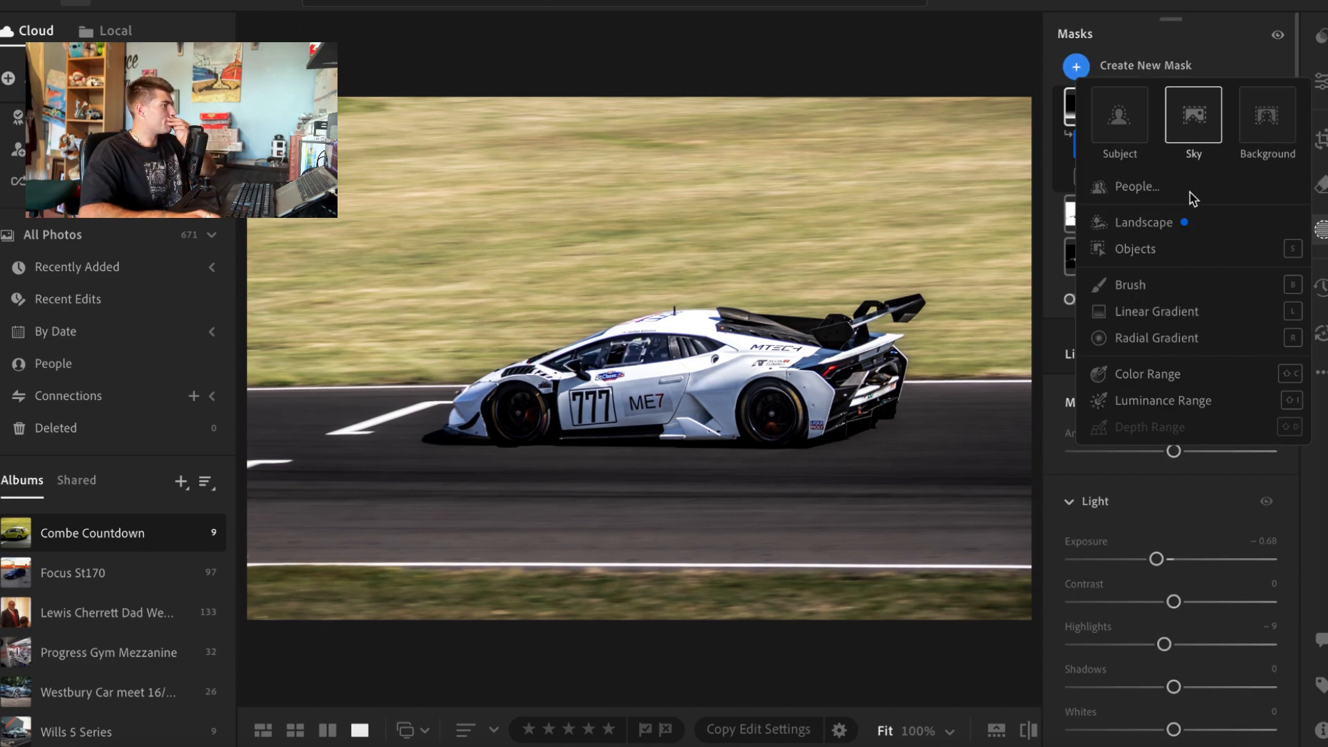
click(1133, 286)
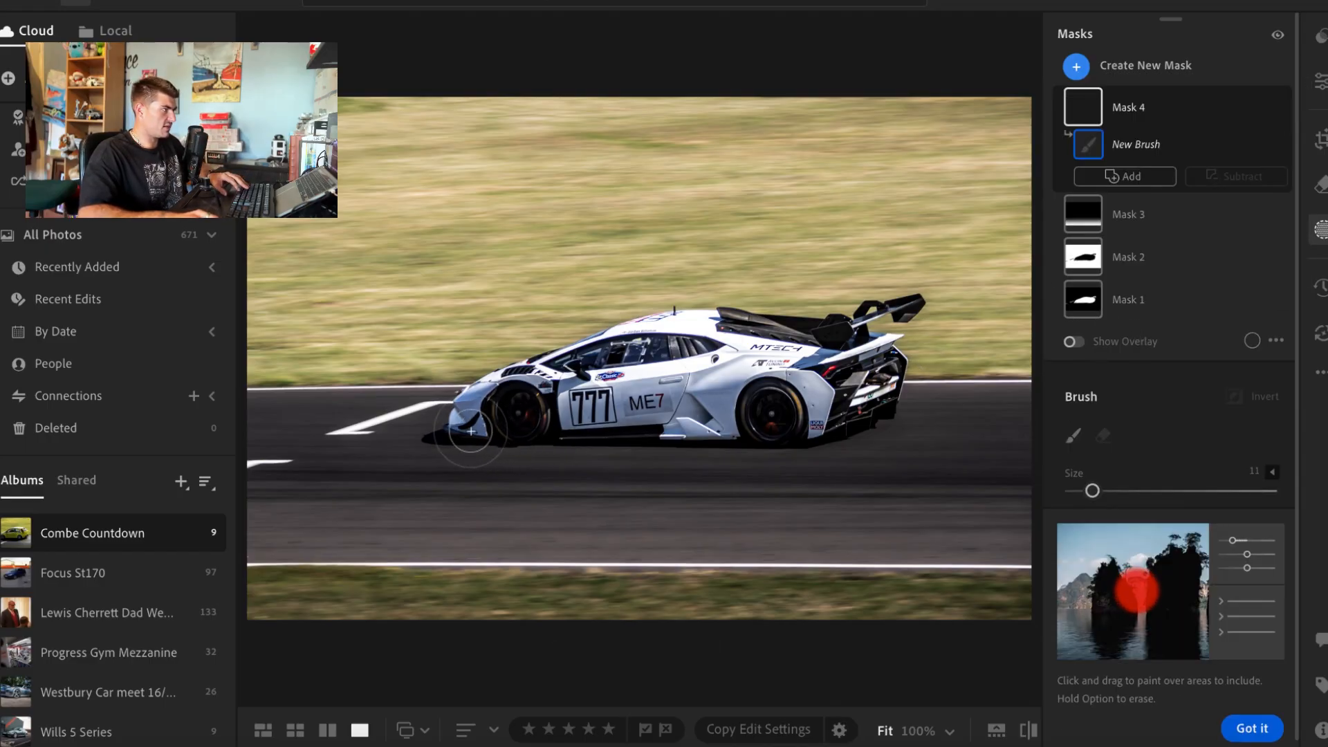
drag(472, 431, 488, 430)
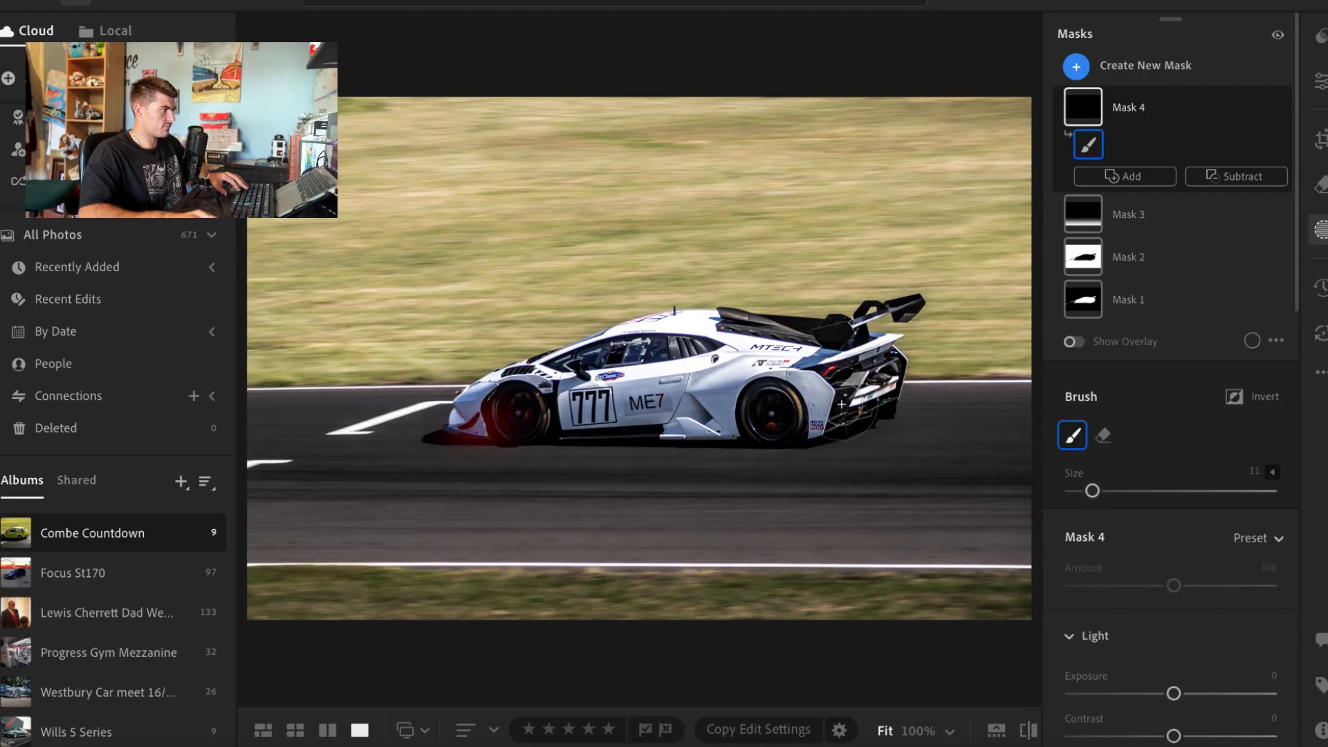
mouse_move(842, 404)
mouse_down()
mouse_move(772, 413)
mouse_move(923, 398)
mouse_move(734, 425)
mouse_move(449, 427)
mouse_move(821, 425)
mouse_move(882, 401)
mouse_up()
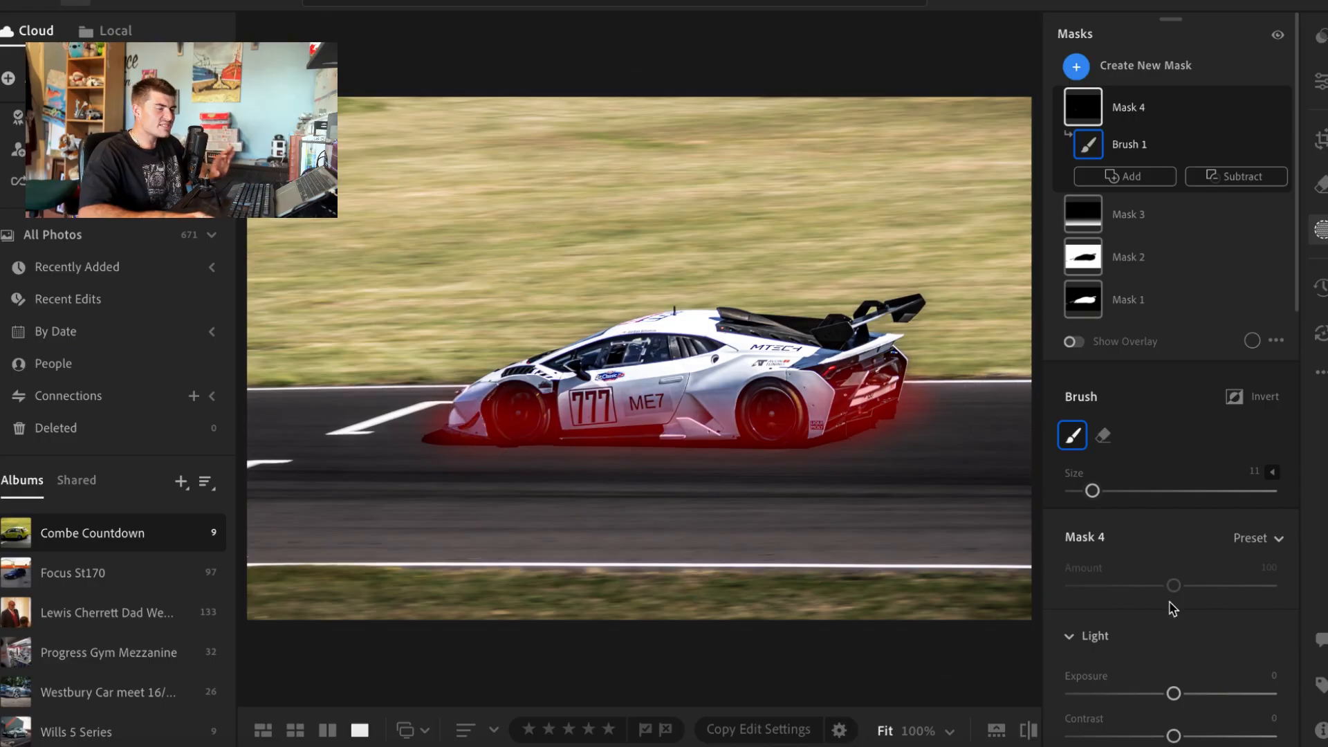
Set the Exposure of the brush mask on the car's lower body to +1.40.
scroll(1173, 609, down, 5)
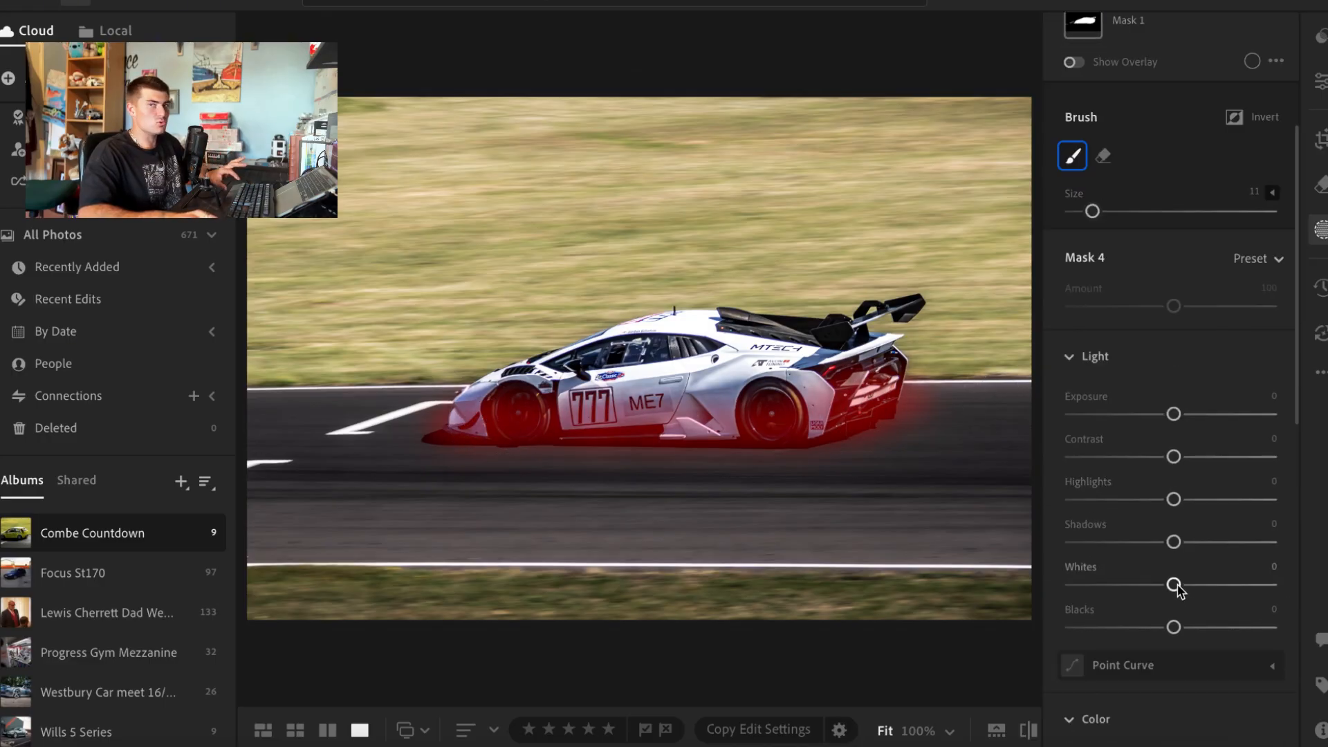
scroll(1206, 510, down, 1)
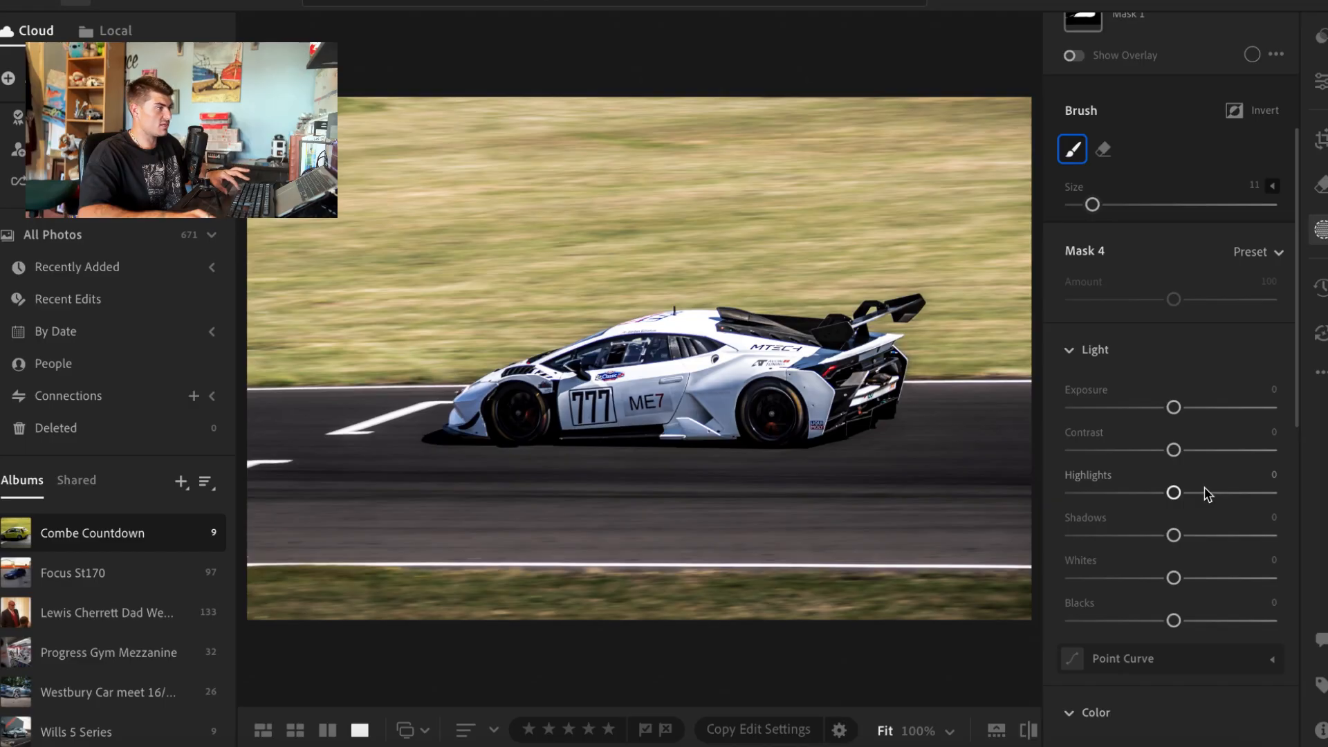
drag(1174, 408, 1182, 415)
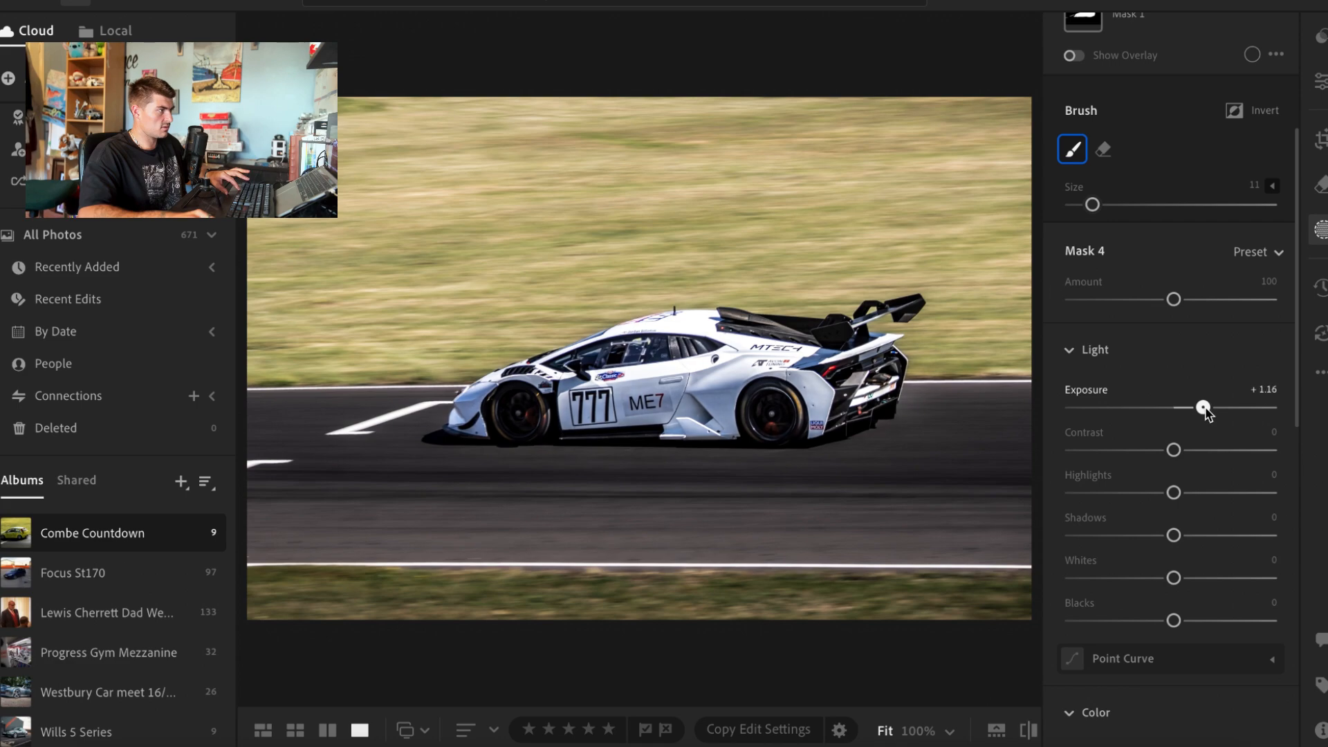
drag(1214, 411, 1216, 411)
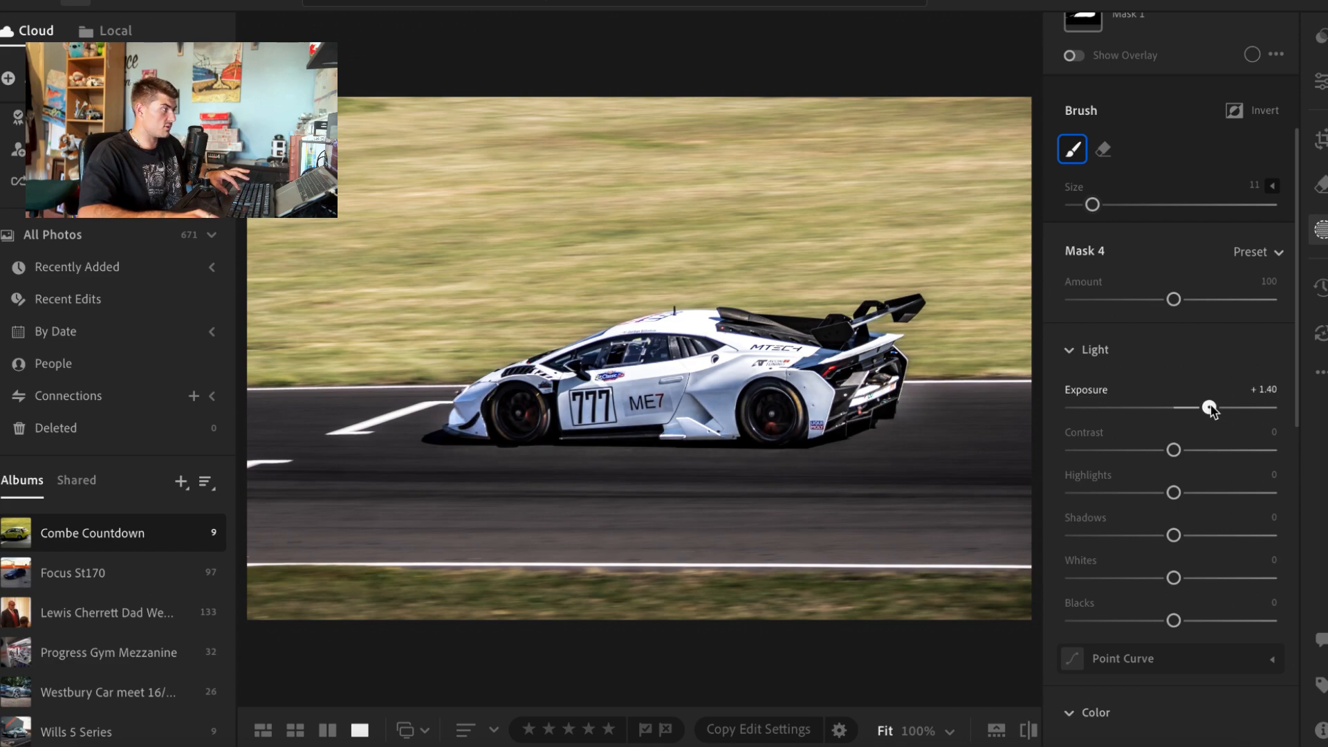
drag(1211, 410, 1211, 410)
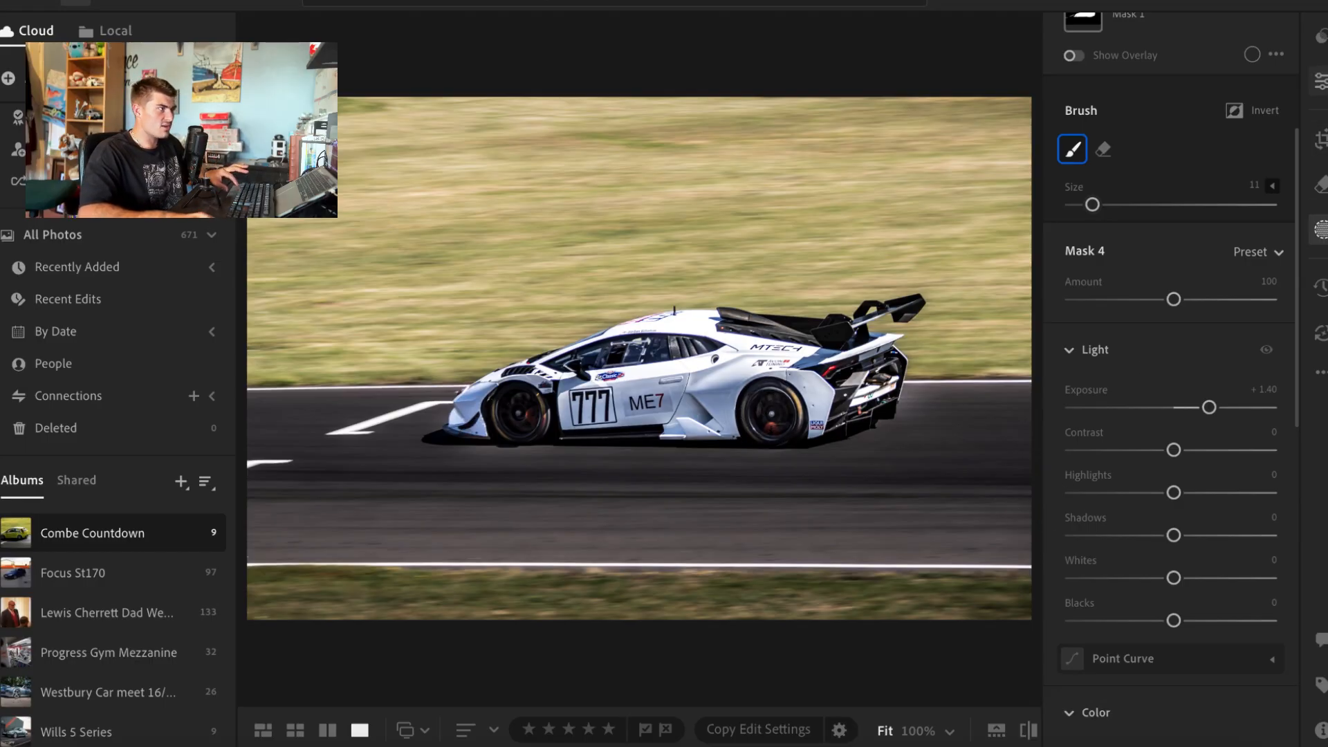
Create another brush mask at size 11 and paint the strip of track directly beneath the car.
scroll(1165, 272, up, 1)
scroll(1165, 271, up, 4)
click(1077, 66)
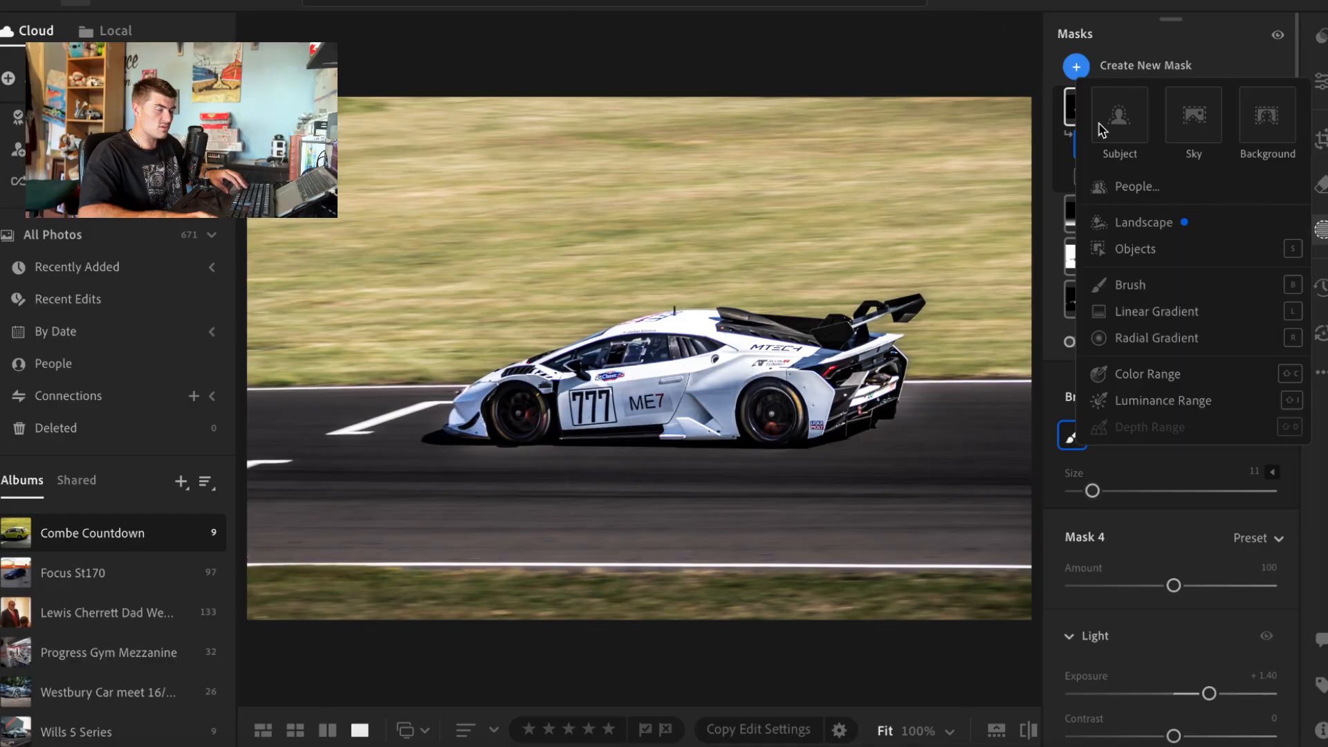
click(1134, 285)
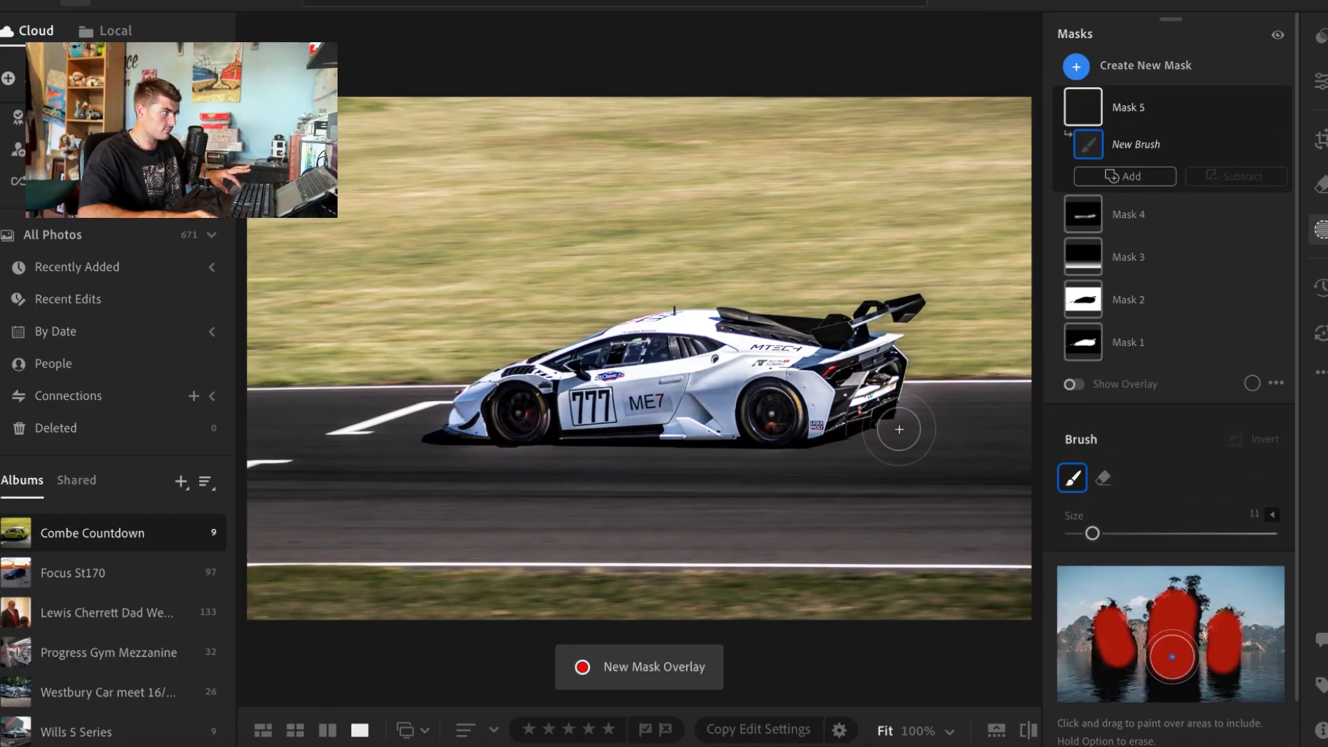
mouse_move(905, 425)
mouse_down()
mouse_move(837, 454)
mouse_move(893, 435)
mouse_move(878, 445)
mouse_up()
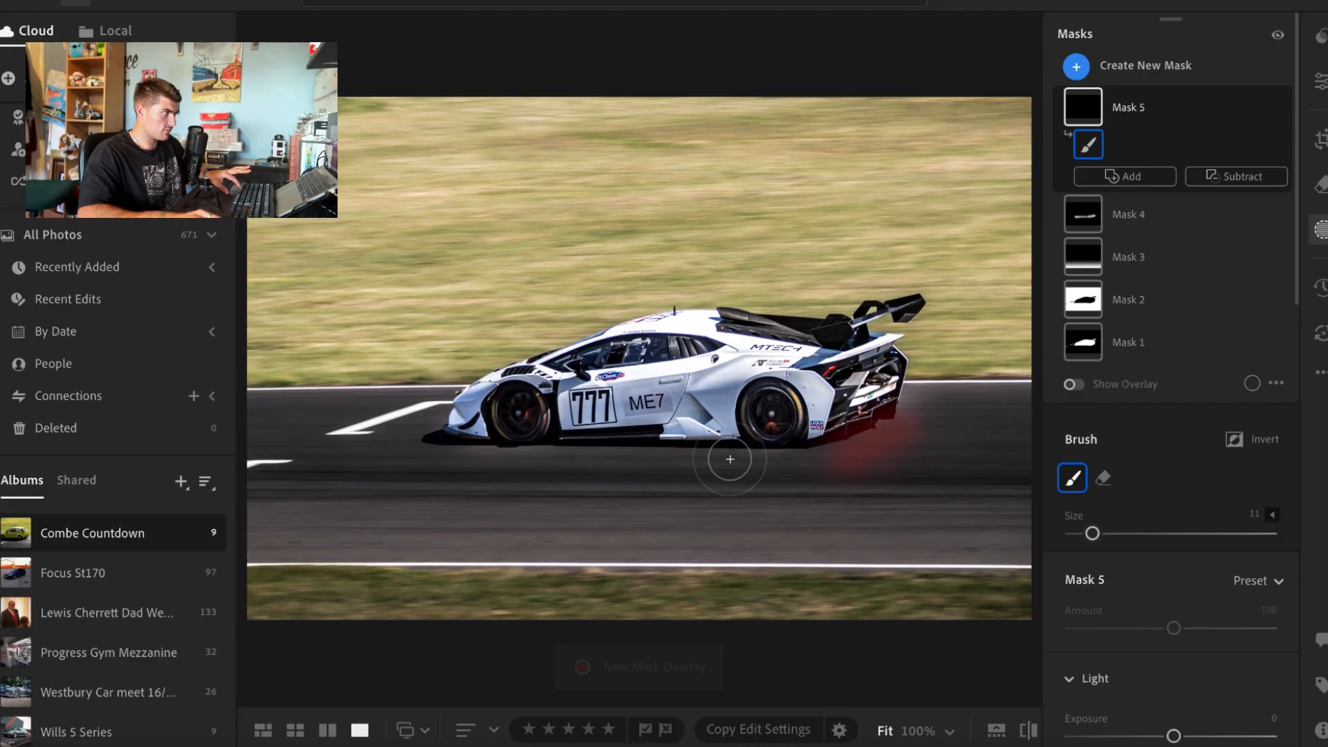
mouse_move(635, 454)
mouse_down()
mouse_move(453, 453)
mouse_move(816, 459)
mouse_move(916, 409)
mouse_move(905, 424)
mouse_up()
Set the Exposure of the track shadow brush mask to -1.32 and return to the general edit settings.
scroll(1124, 667, down, 5)
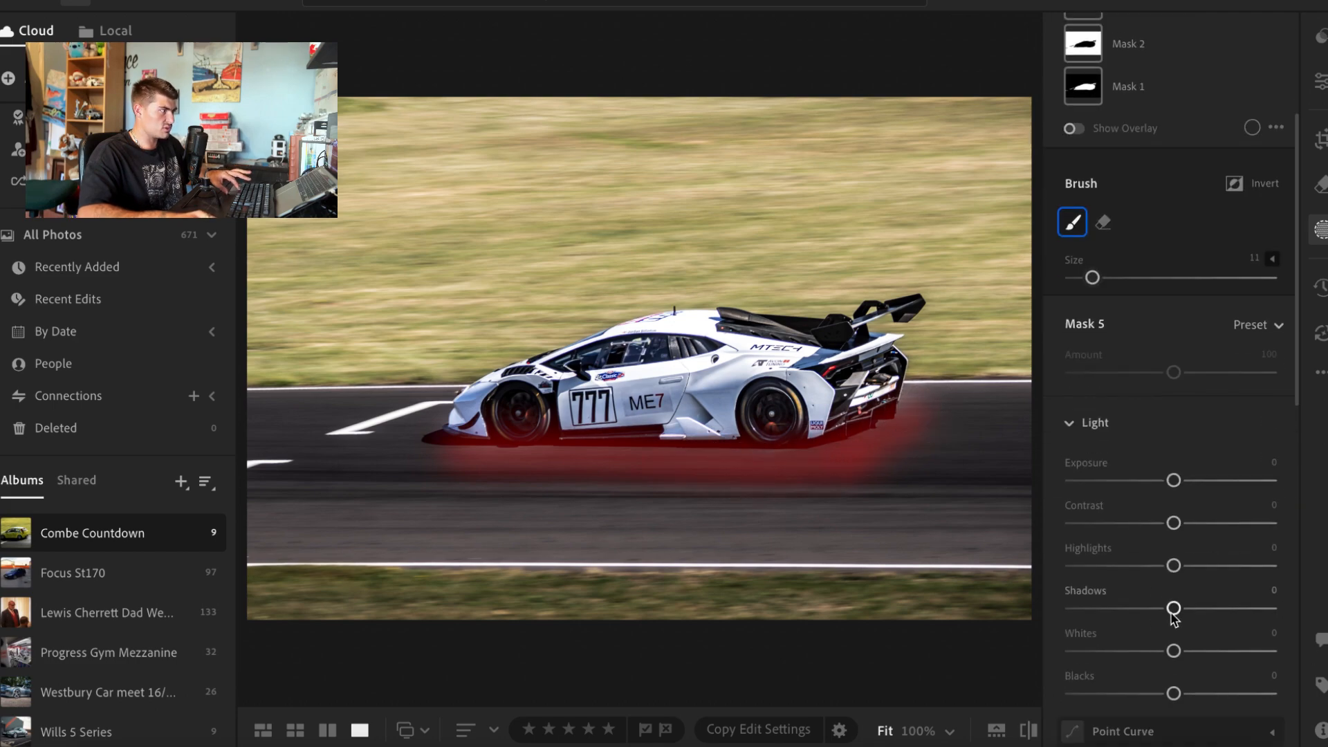
drag(1174, 430, 1159, 430)
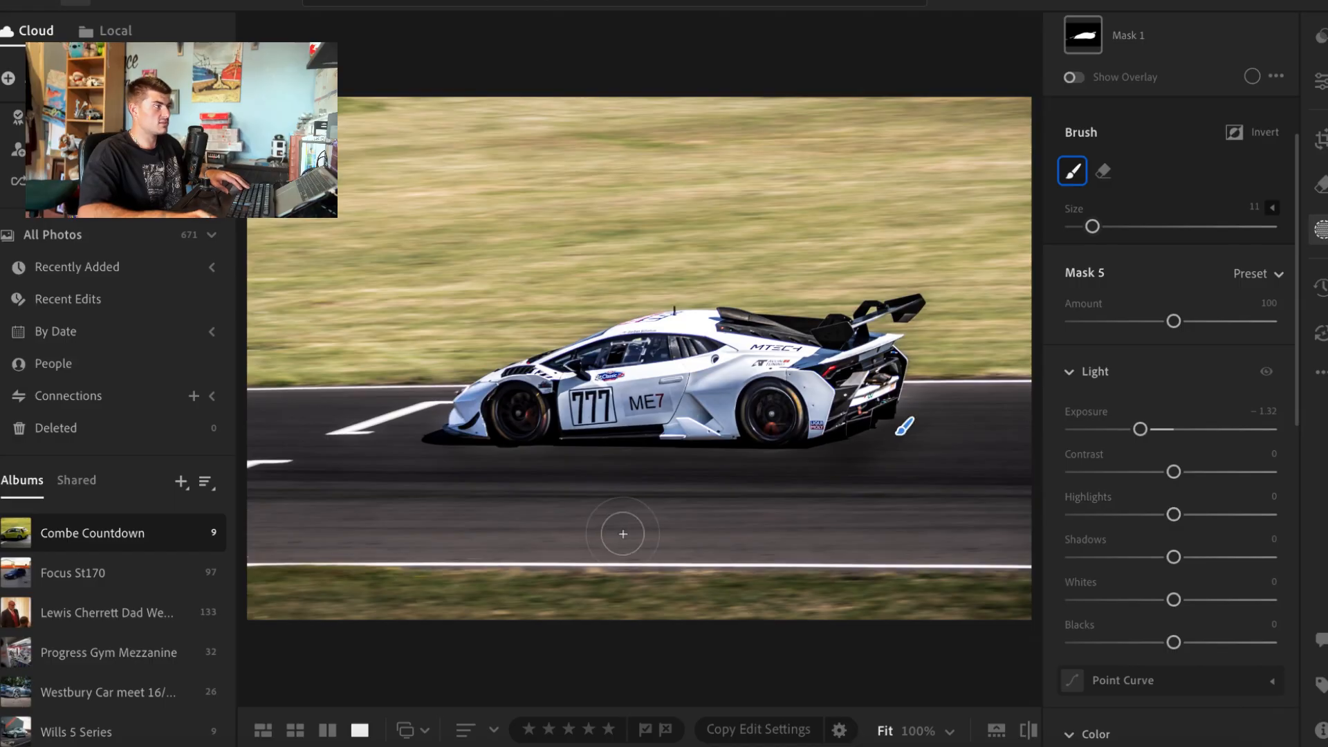
click(1323, 83)
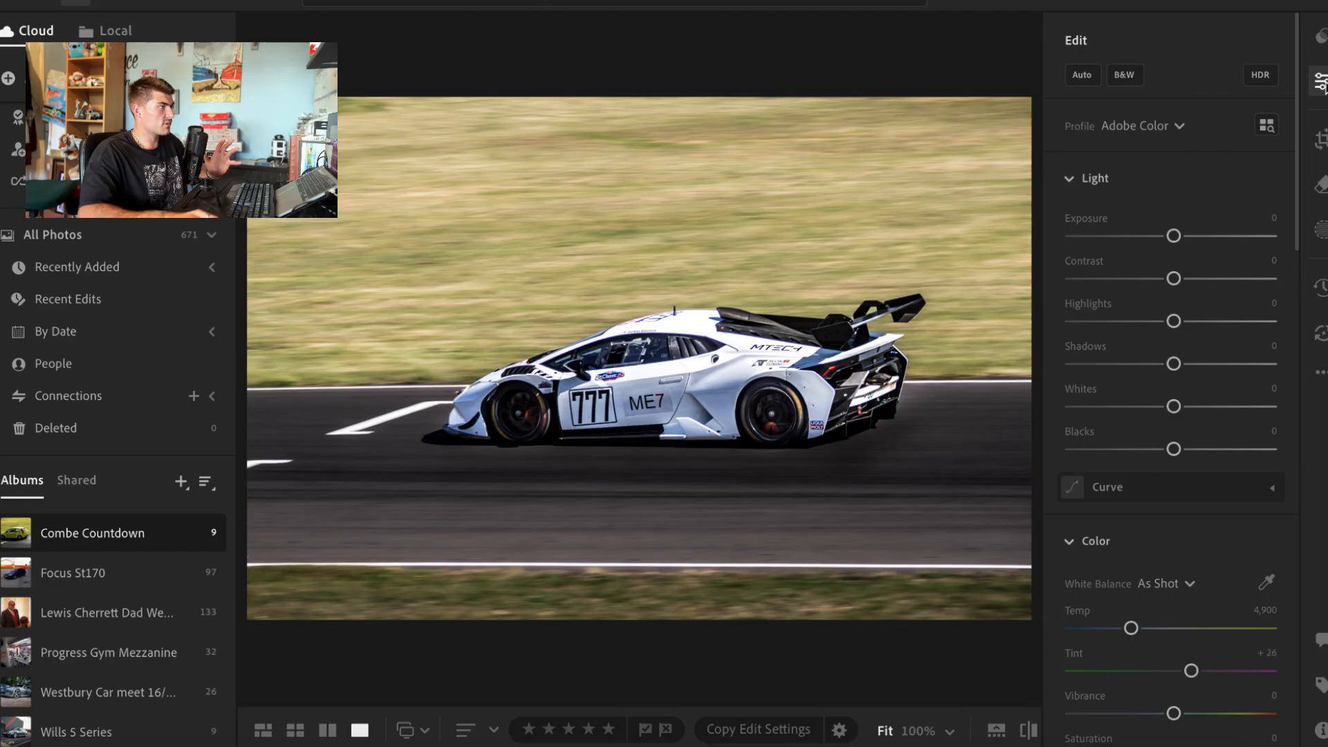
Enlarge the photo view and compare the finished edit with the original, ending on the edited version.
click(1322, 81)
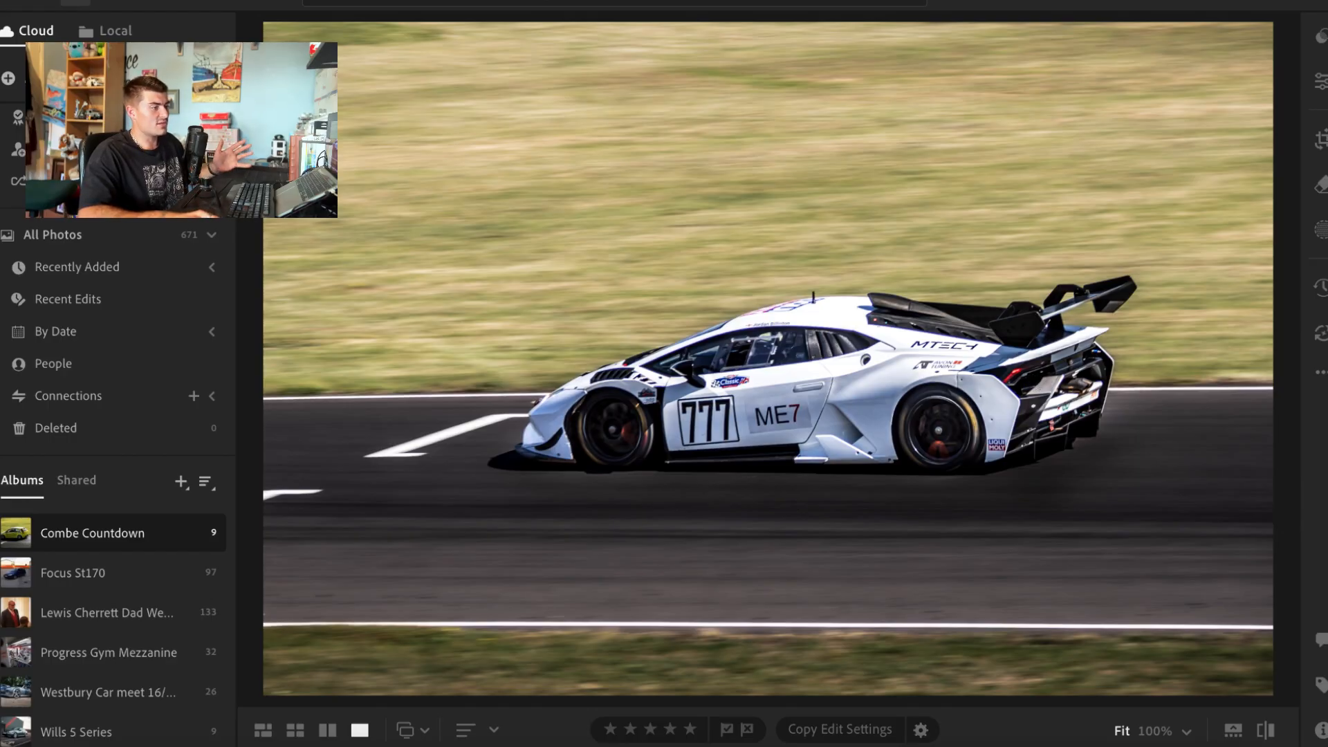
click(1270, 737)
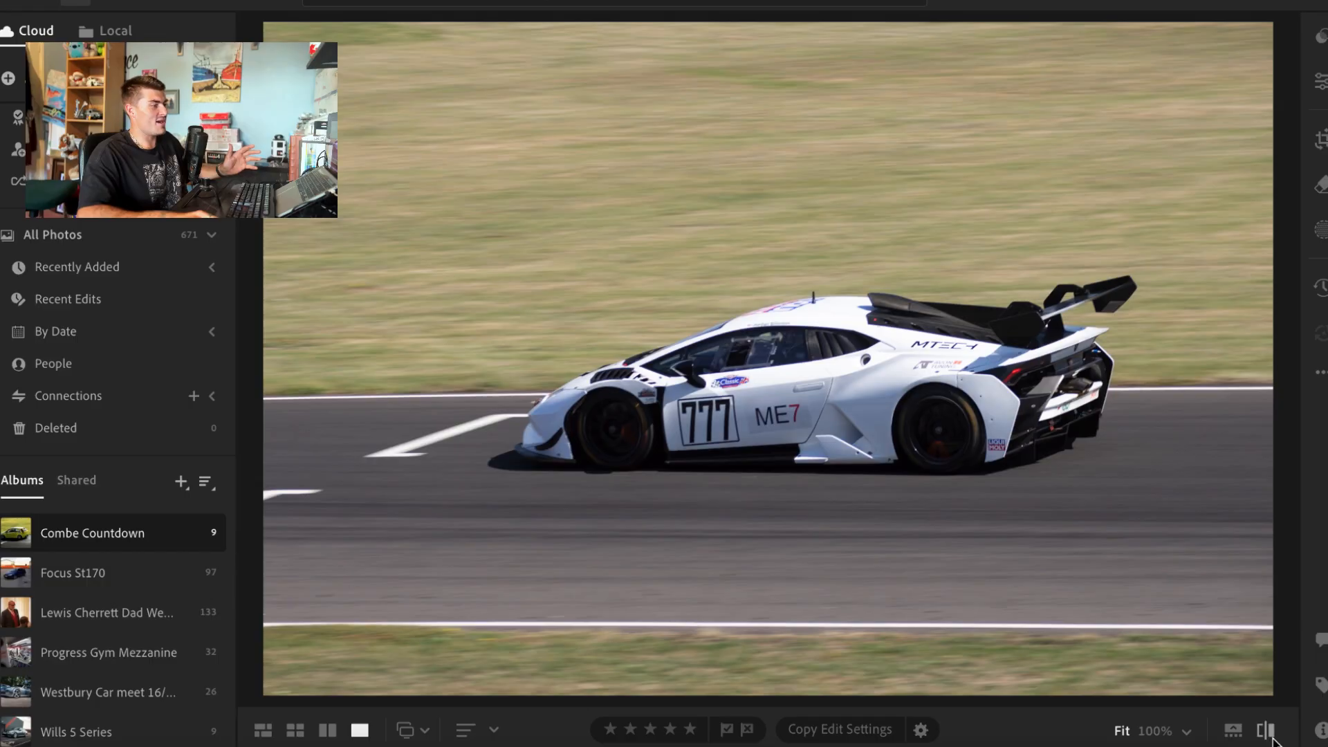
click(1270, 736)
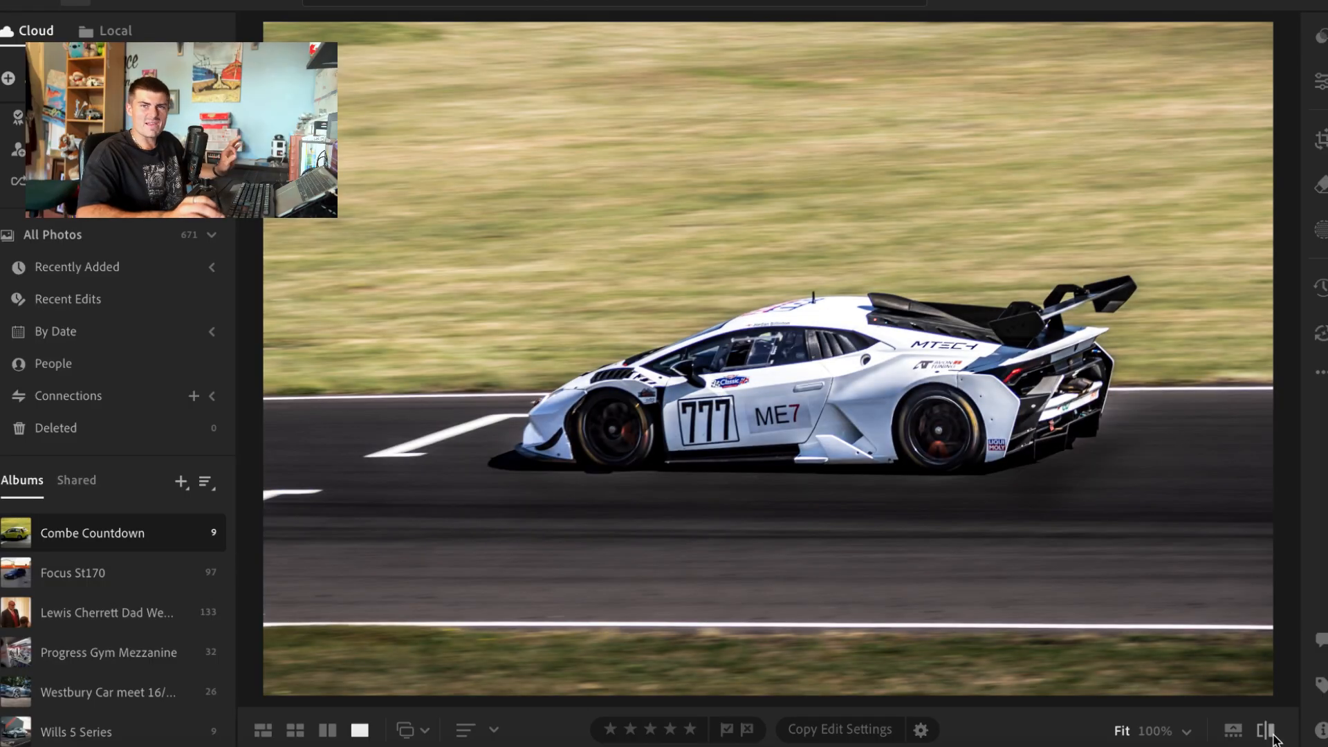